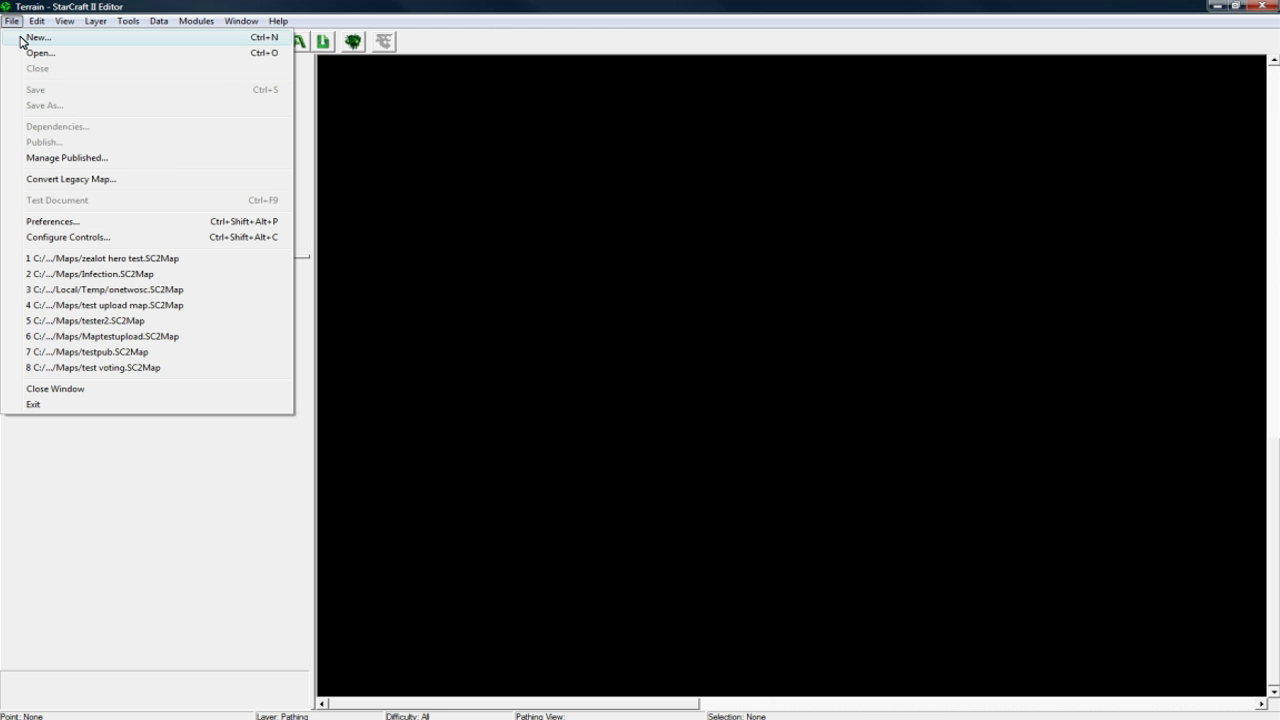
- Create a new map with the Mar Sara (Wasteland) texture set and close the Messages window
click(21, 38)
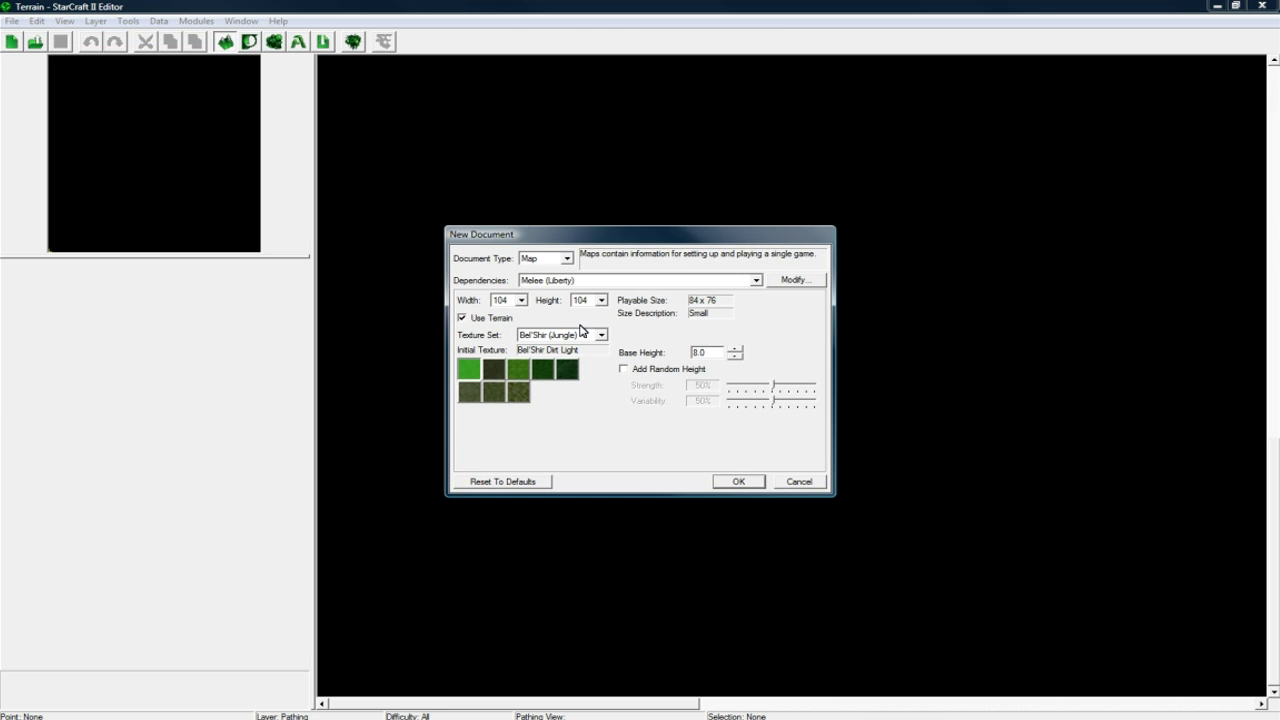
click(580, 334)
click(558, 384)
click(736, 482)
key(Down)
key(Left)
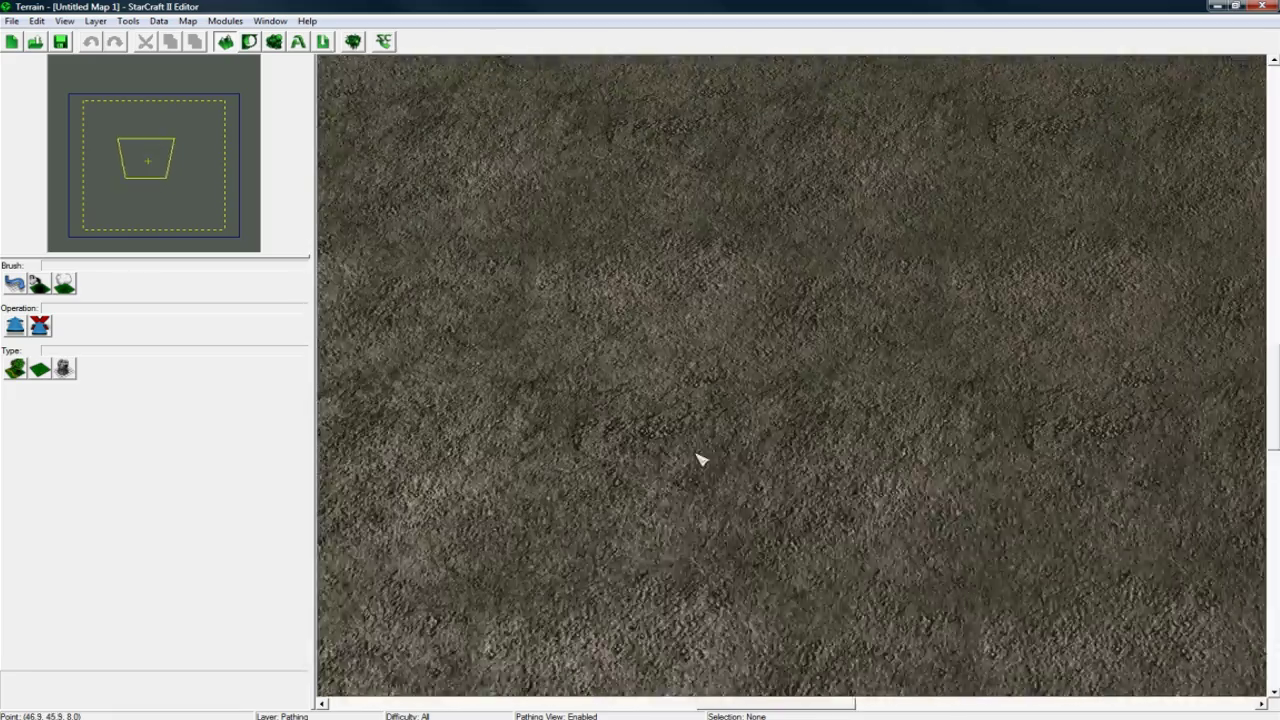
scroll(697, 457, down, 3)
scroll(685, 454, down, 2)
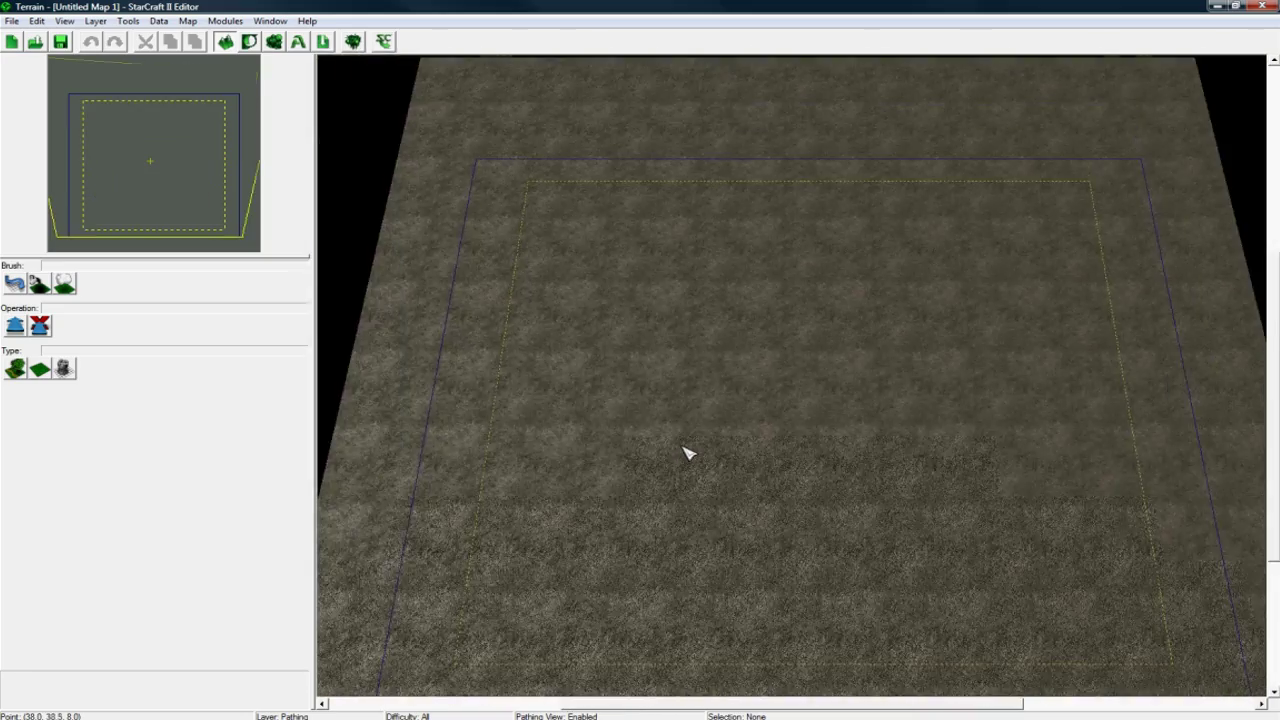
scroll(688, 450, up, 1)
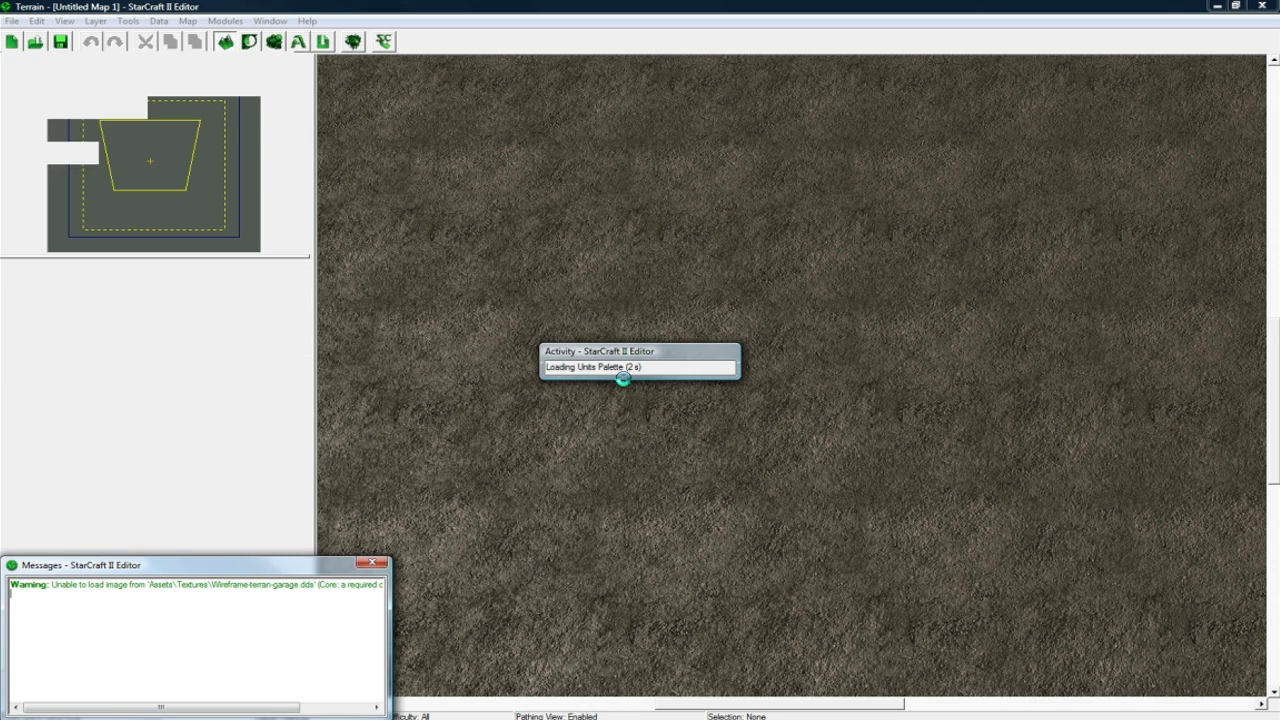
click(372, 562)
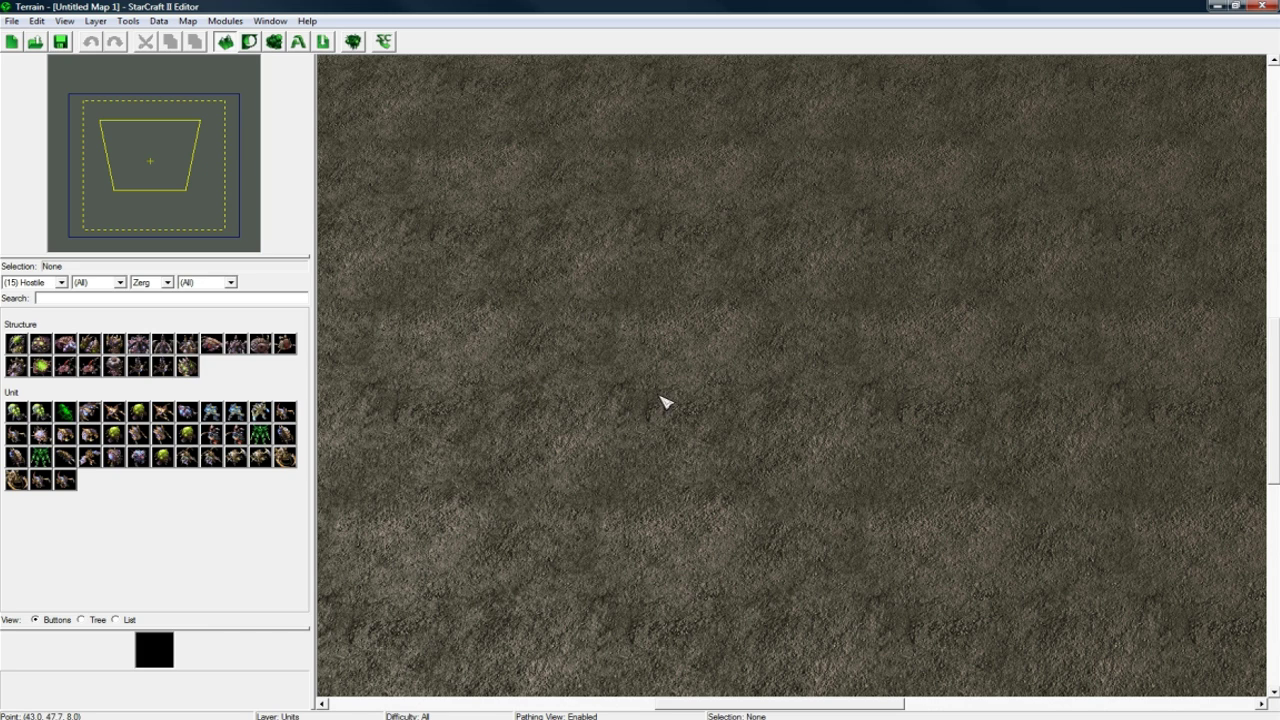
- Place a Player 1 Protoss Zealot near the centre of the map
click(61, 284)
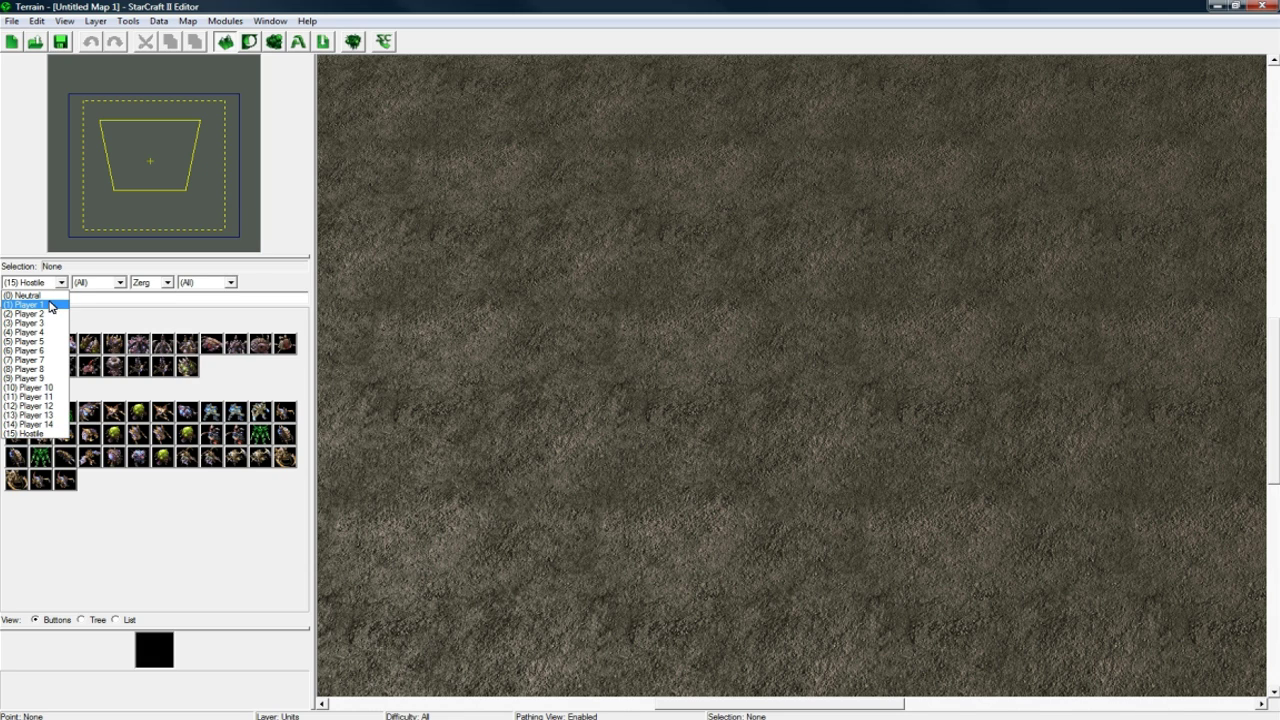
click(50, 305)
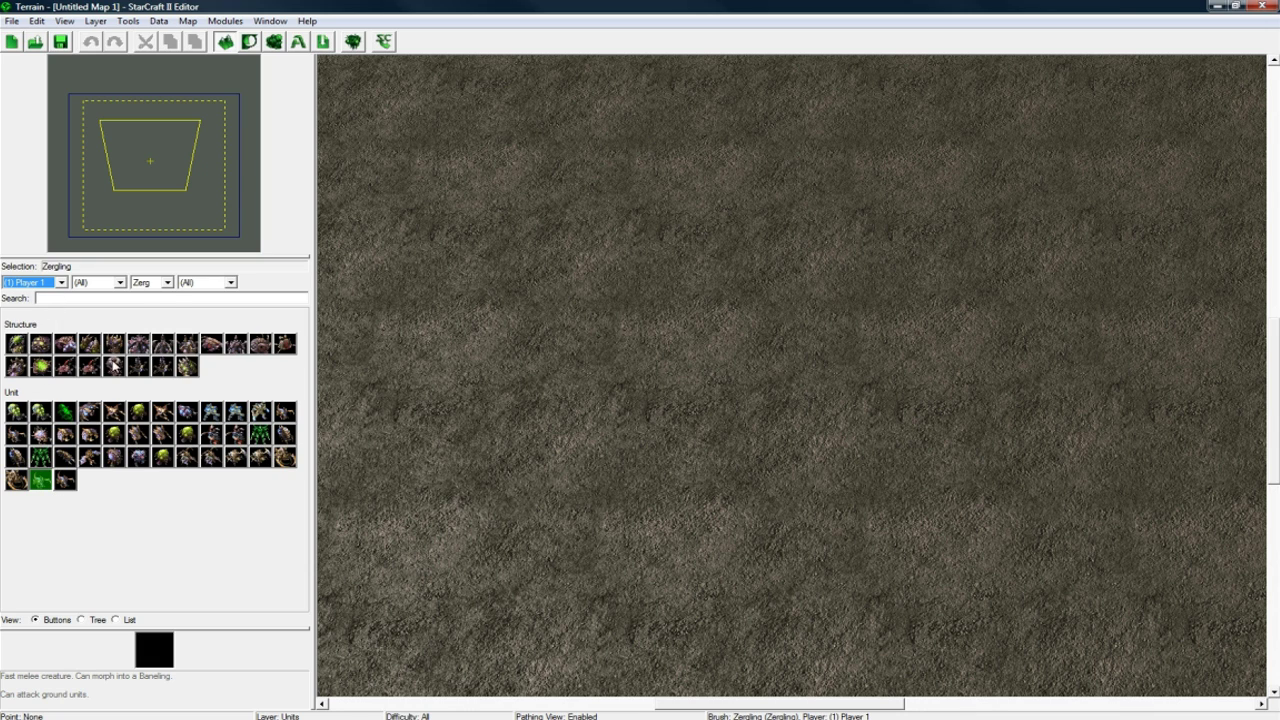
click(160, 283)
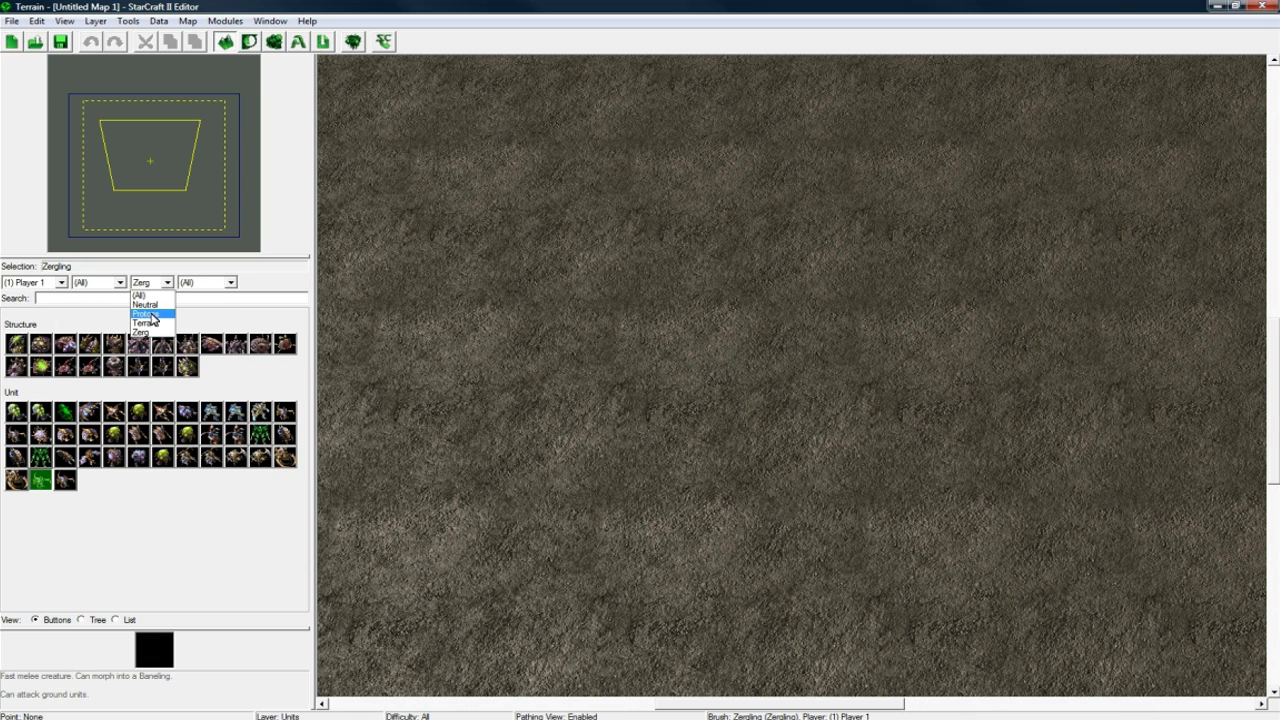
click(150, 315)
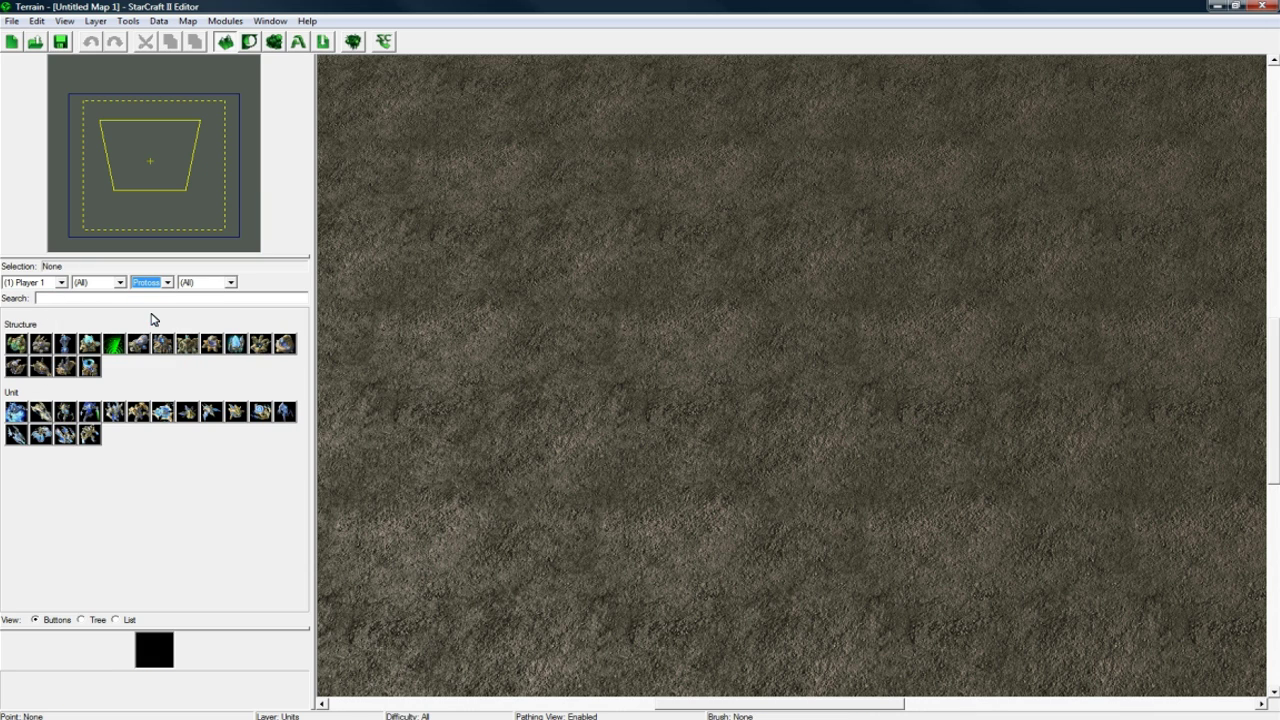
click(89, 434)
click(716, 416)
scroll(645, 420, up, 3)
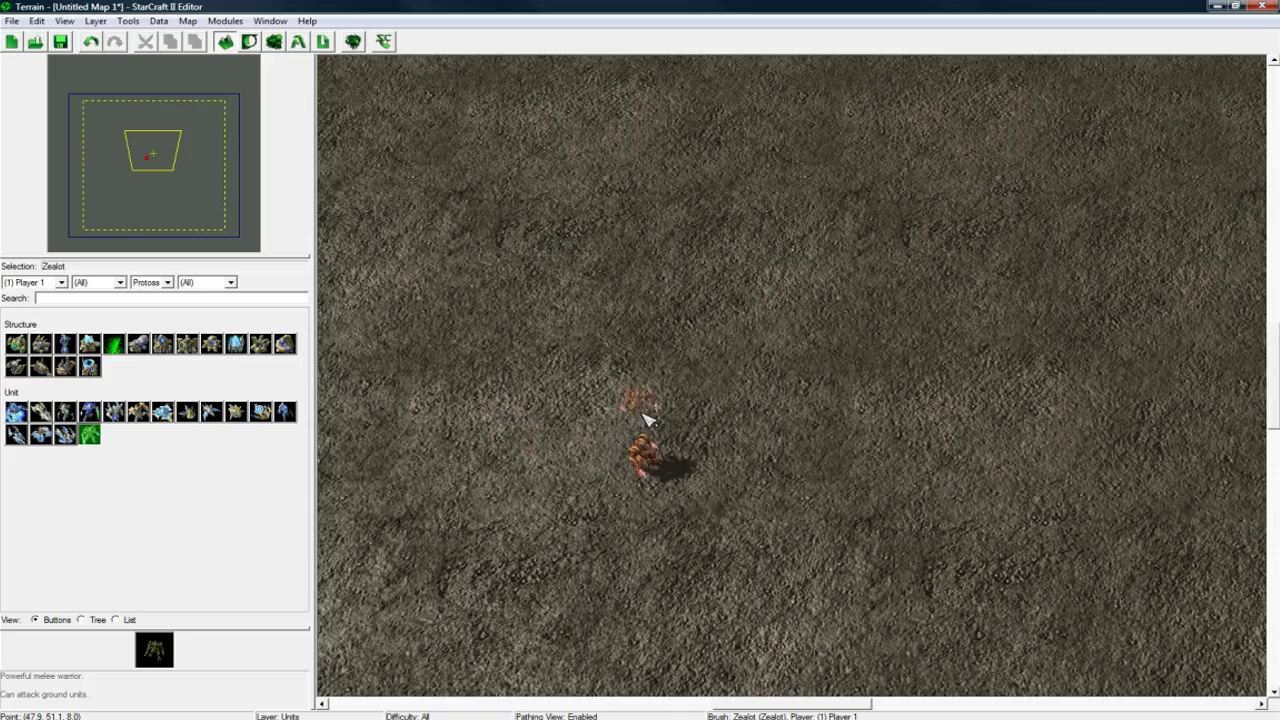
- Choose a Hostile-owned Zerg Zergling as the unit to place
click(61, 282)
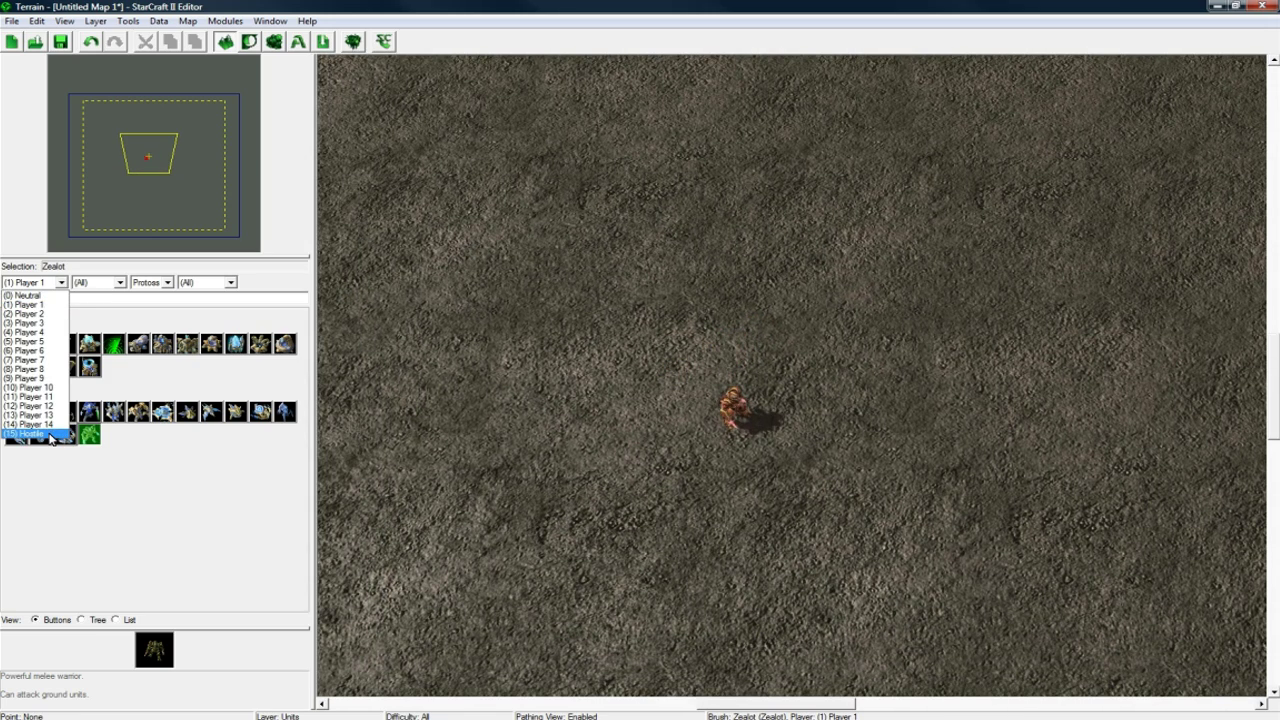
click(30, 433)
click(146, 283)
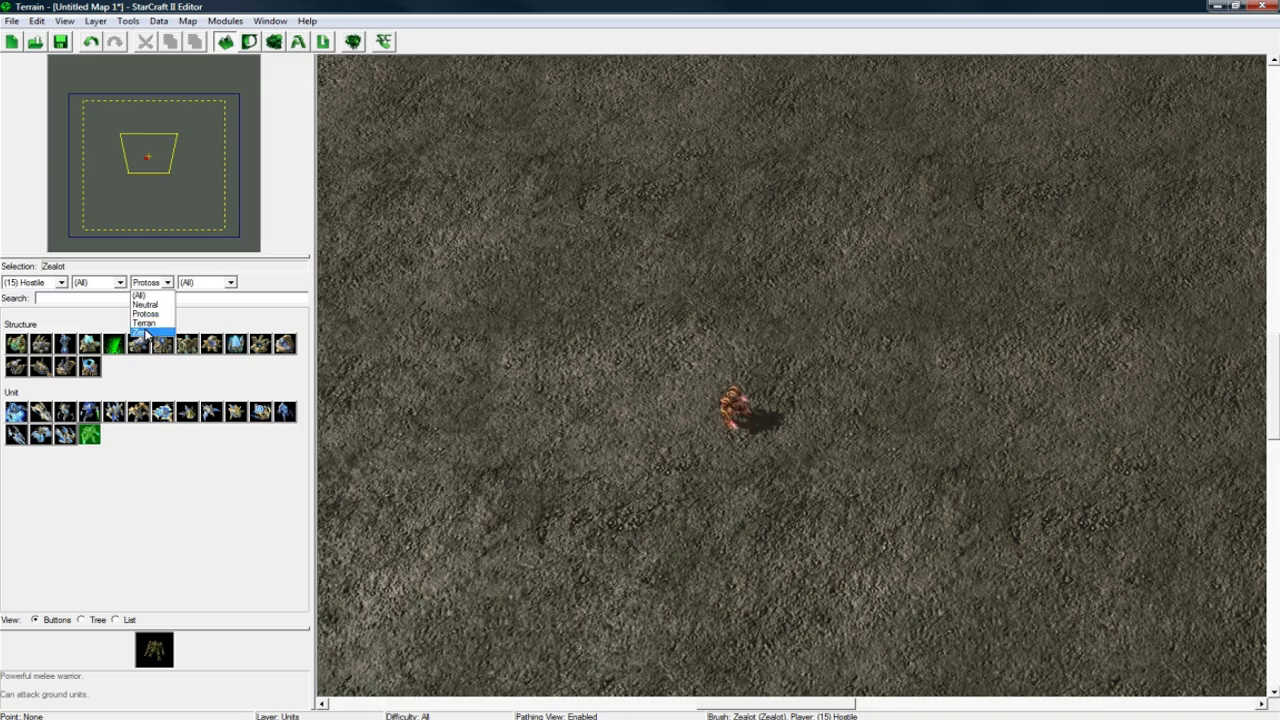
click(140, 325)
click(40, 480)
scroll(595, 323, down, 4)
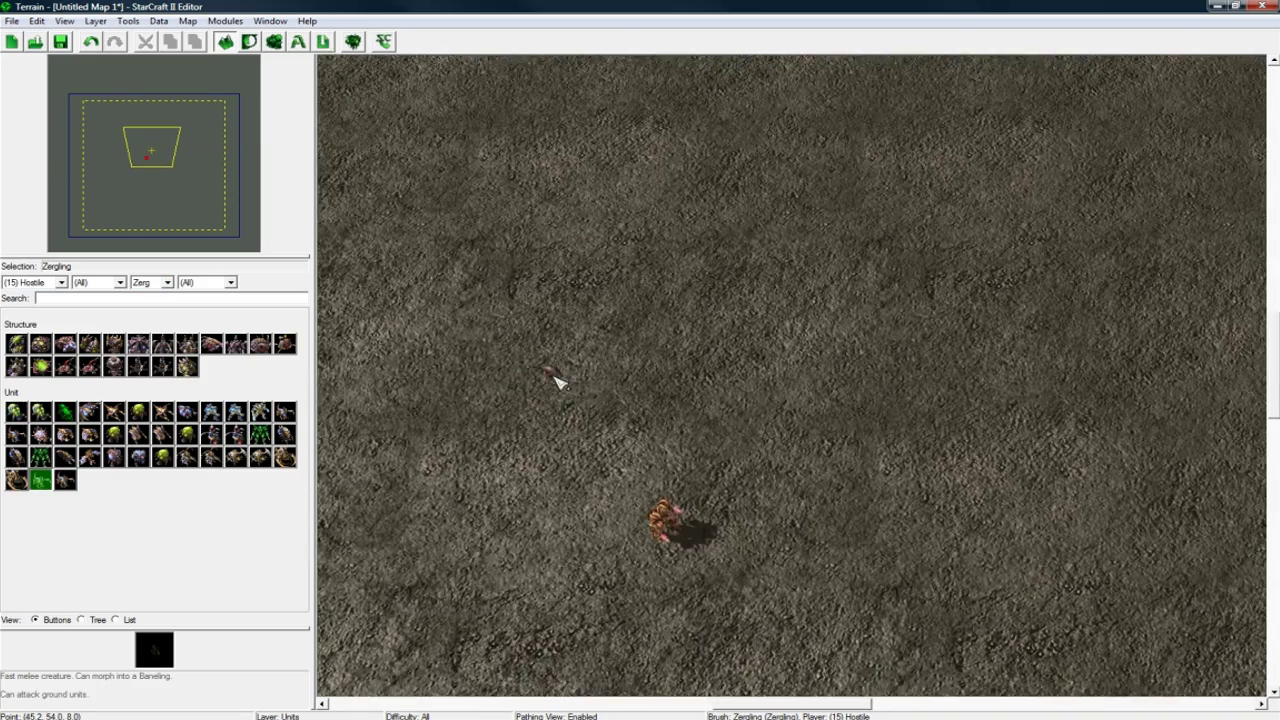
- Place about a dozen individual zerglings around and above the Zealot
click(505, 341)
click(471, 408)
click(574, 330)
click(592, 237)
click(713, 287)
click(834, 246)
key(Down)
key(Left)
key(Right)
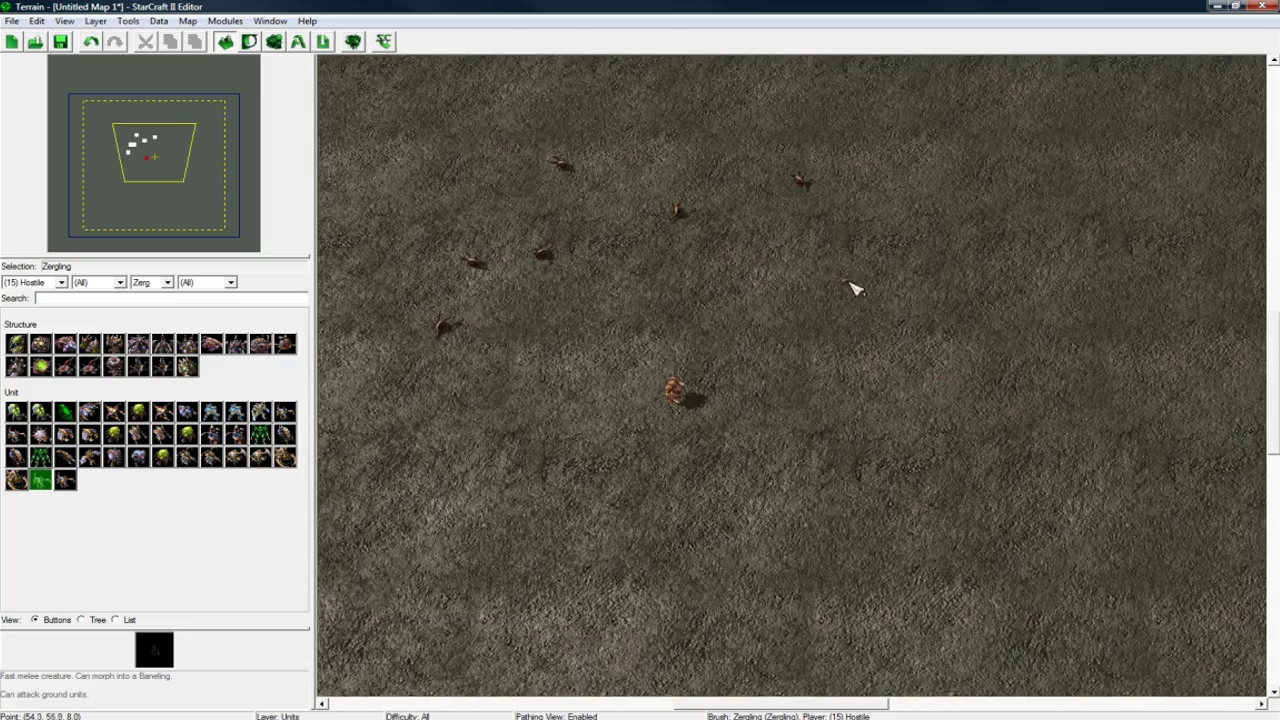
click(838, 222)
click(872, 179)
click(612, 132)
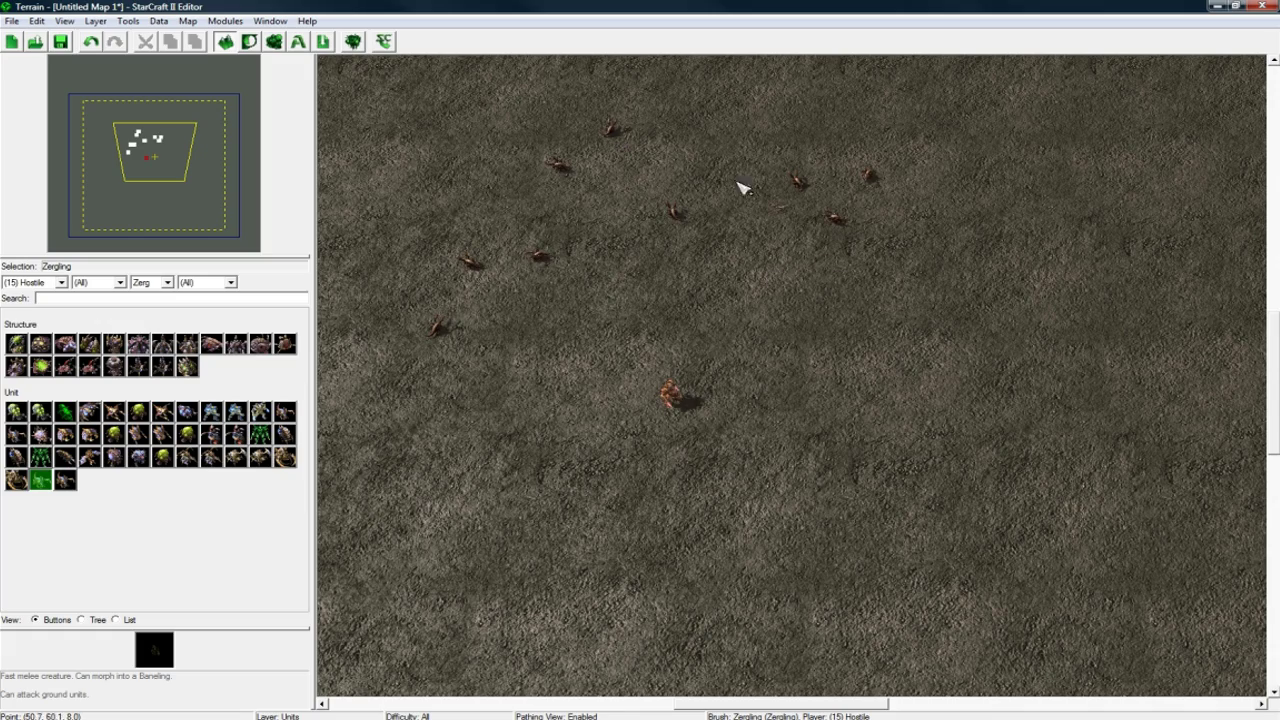
click(947, 290)
click(837, 277)
- Paint lines of zerglings to close the ring around the Zealot
key(Down)
mouse_move(928, 178)
mouse_down()
mouse_move(898, 204)
mouse_move(959, 184)
mouse_move(1087, 260)
mouse_move(933, 302)
mouse_move(931, 432)
mouse_move(802, 402)
mouse_move(764, 524)
mouse_move(795, 491)
mouse_move(984, 476)
mouse_move(663, 361)
mouse_move(594, 517)
mouse_move(731, 434)
mouse_up()
key(Down)
key(Left)
key(Left)
mouse_move(806, 474)
mouse_down()
mouse_move(543, 483)
mouse_move(625, 428)
mouse_move(424, 357)
mouse_move(518, 285)
mouse_move(540, 195)
mouse_up()
key(Up)
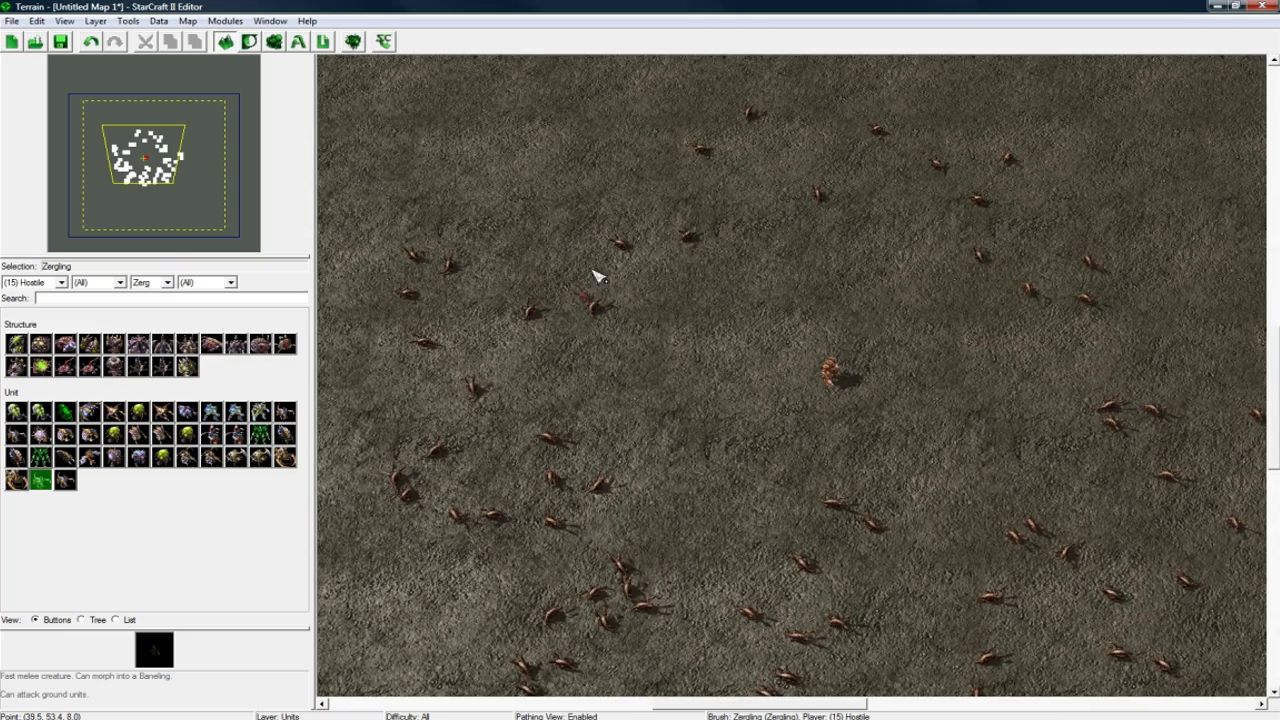
mouse_move(571, 243)
mouse_down()
mouse_move(580, 163)
mouse_move(685, 222)
mouse_move(802, 156)
mouse_move(872, 244)
mouse_up()
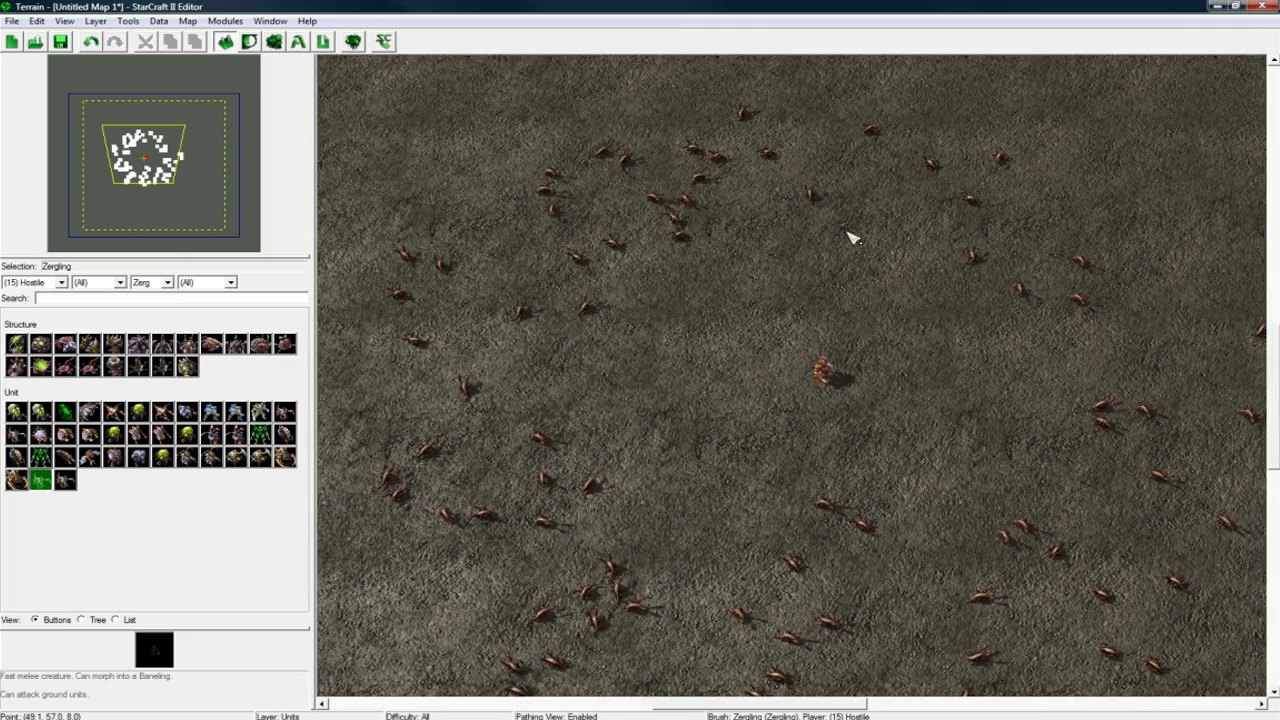
key(Up)
key(Right)
mouse_move(728, 257)
mouse_down()
mouse_move(757, 174)
mouse_move(913, 244)
mouse_move(933, 209)
mouse_move(1012, 202)
mouse_move(1029, 280)
mouse_up()
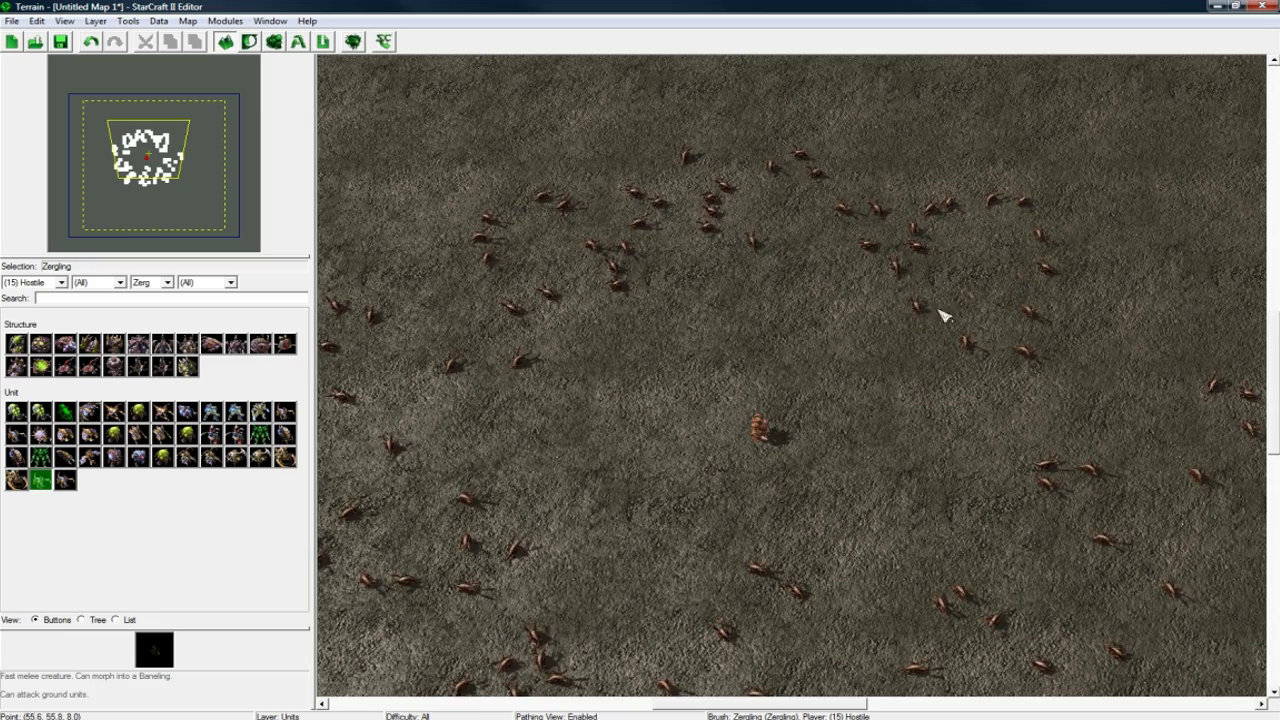
- Look over the finished zergling ring and stop placing units
key(Down)
key(Up)
key(Left)
key(Down)
key(Left)
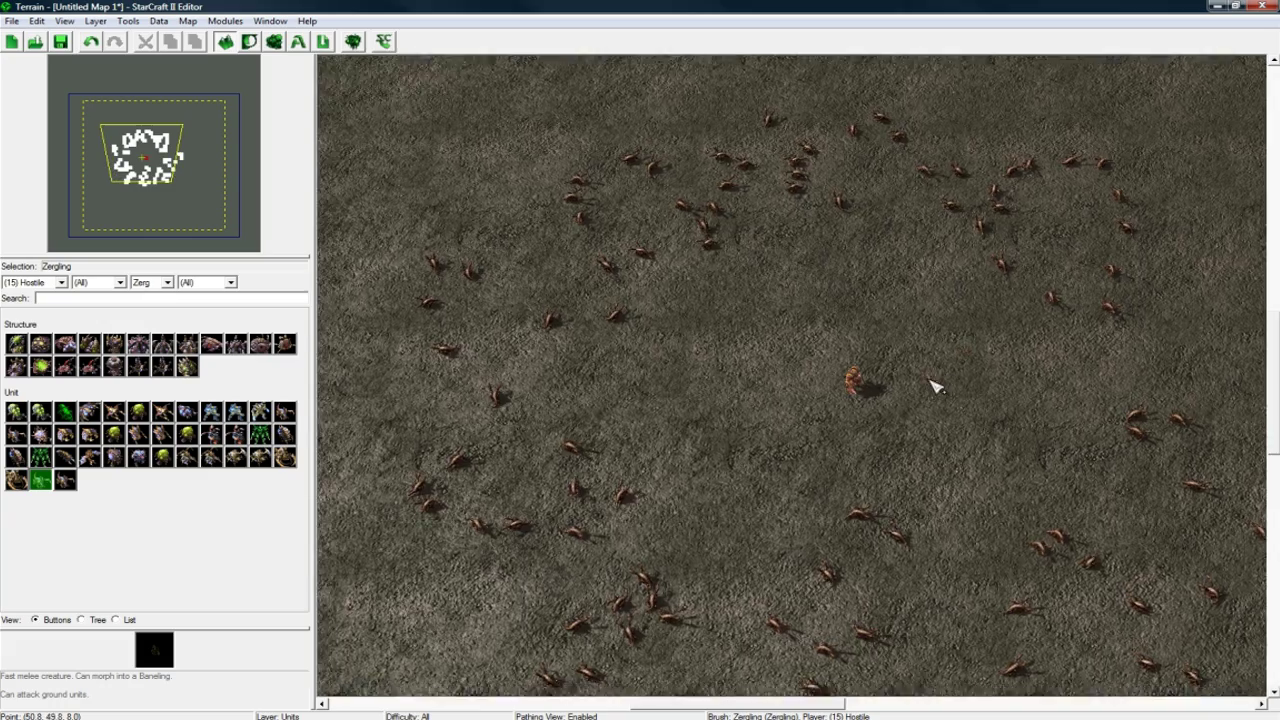
key(Up)
key(Right)
key(Up)
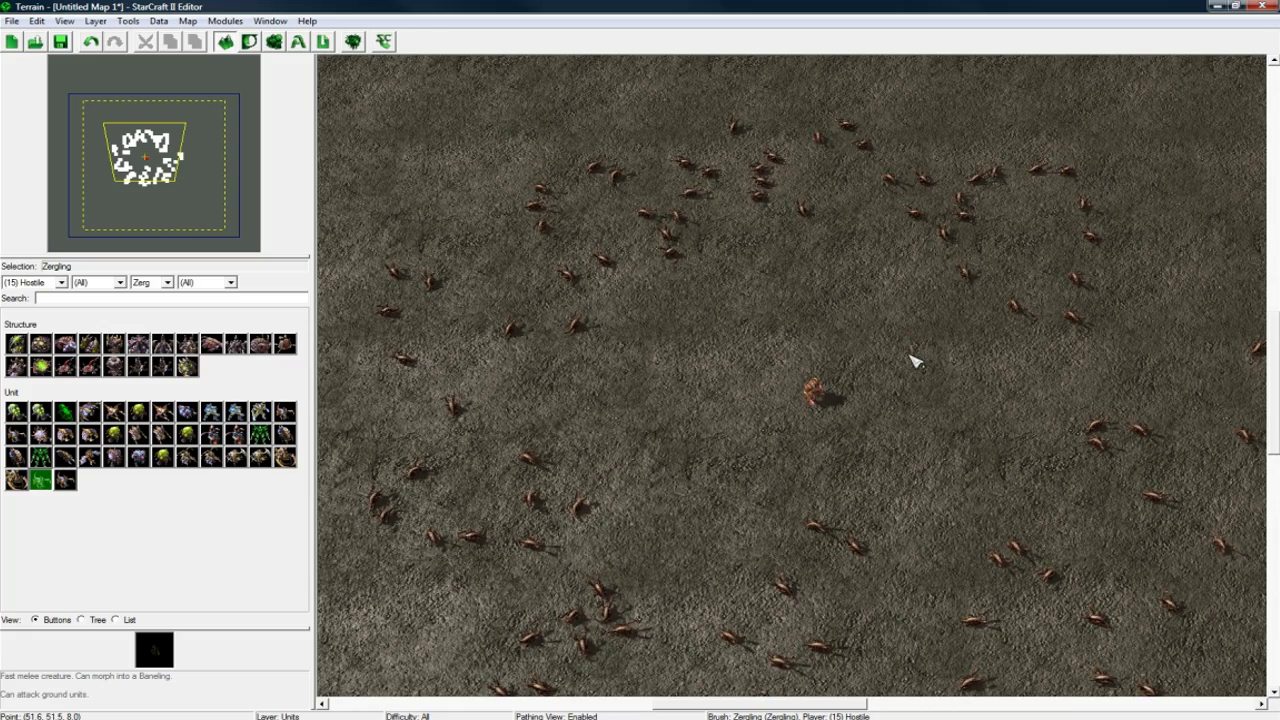
scroll(914, 336, down, 1)
key(Escape)
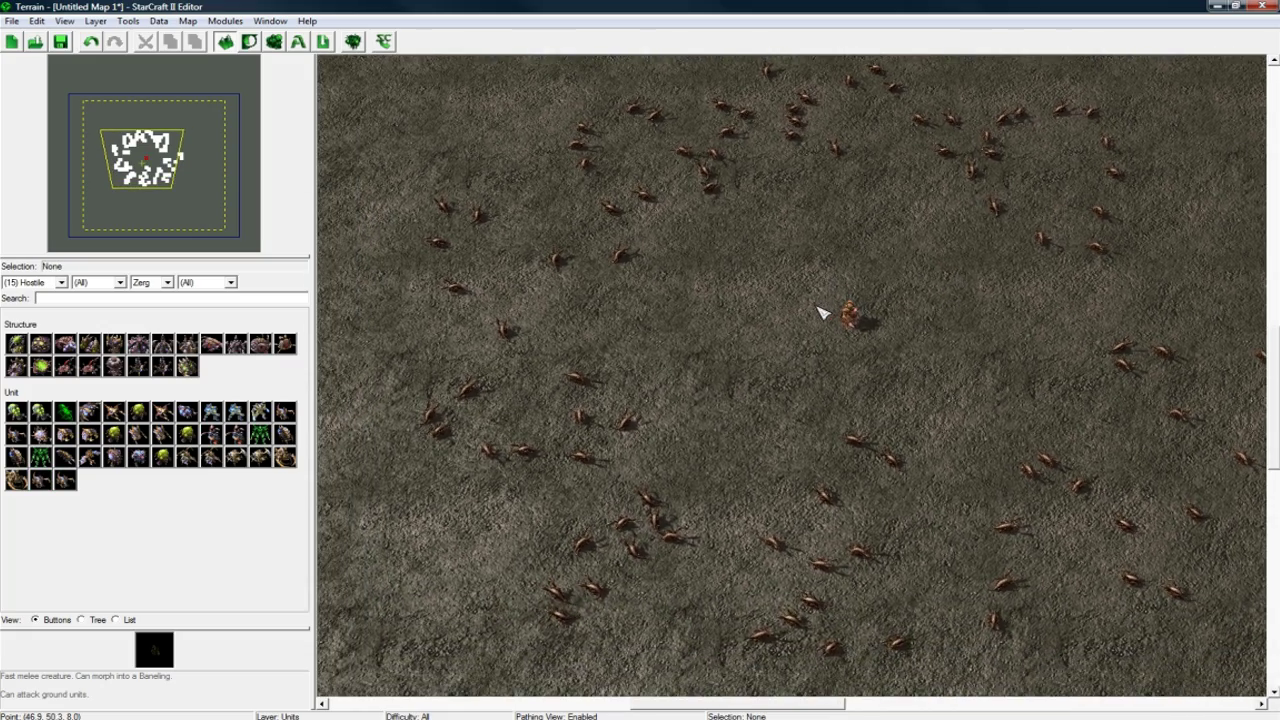
scroll(829, 380, up, 3)
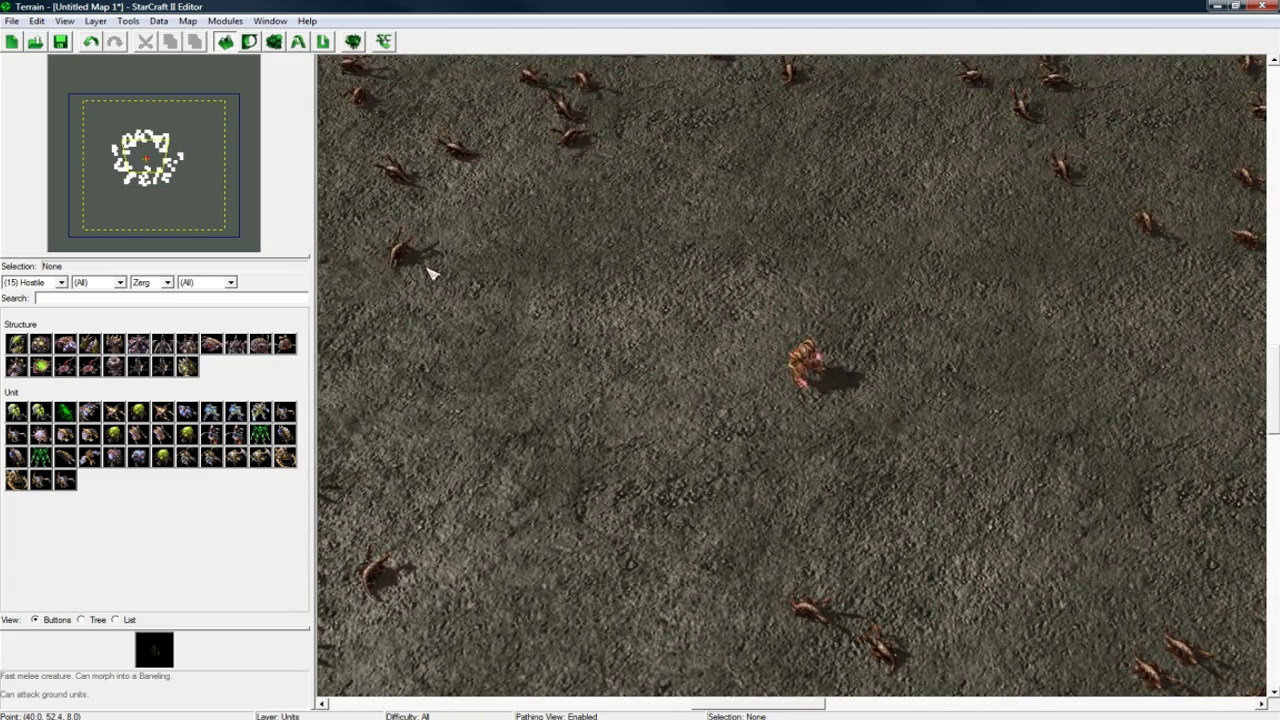
scroll(551, 251, down, 3)
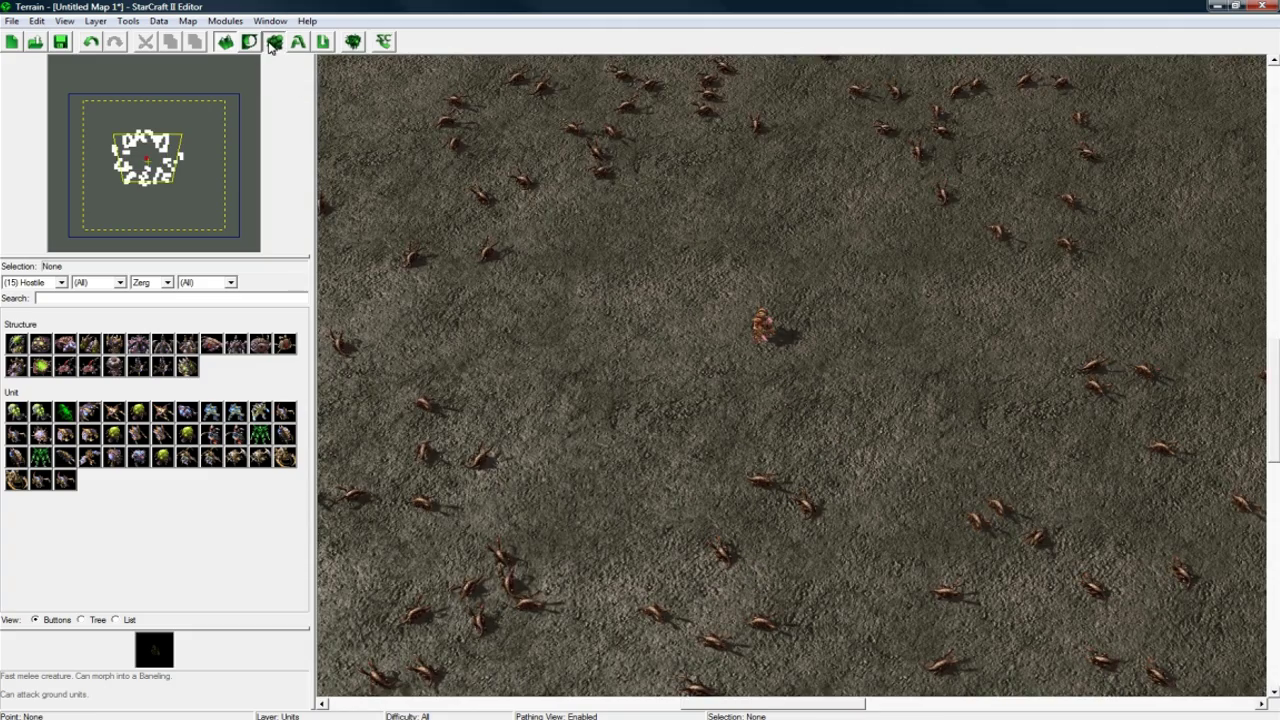
- In the Data Editor, search the units for 'zergling' and select the Zergling
click(273, 41)
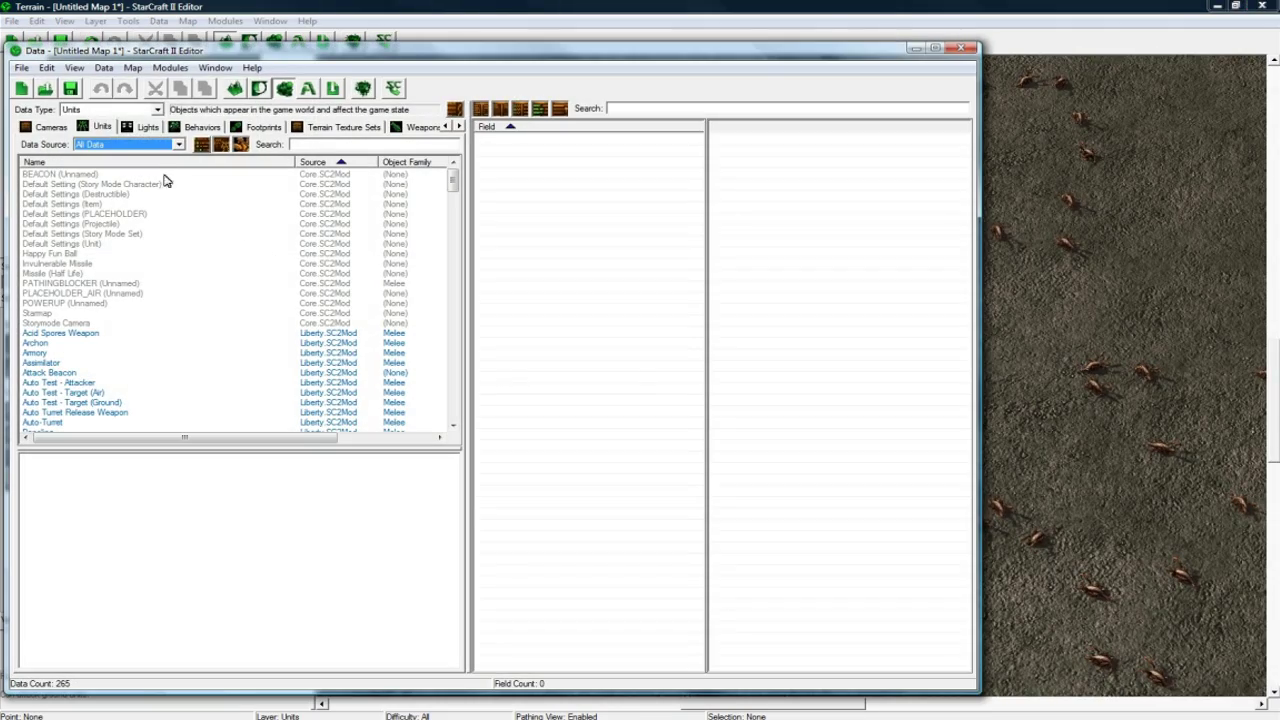
click(121, 145)
click(121, 152)
click(137, 147)
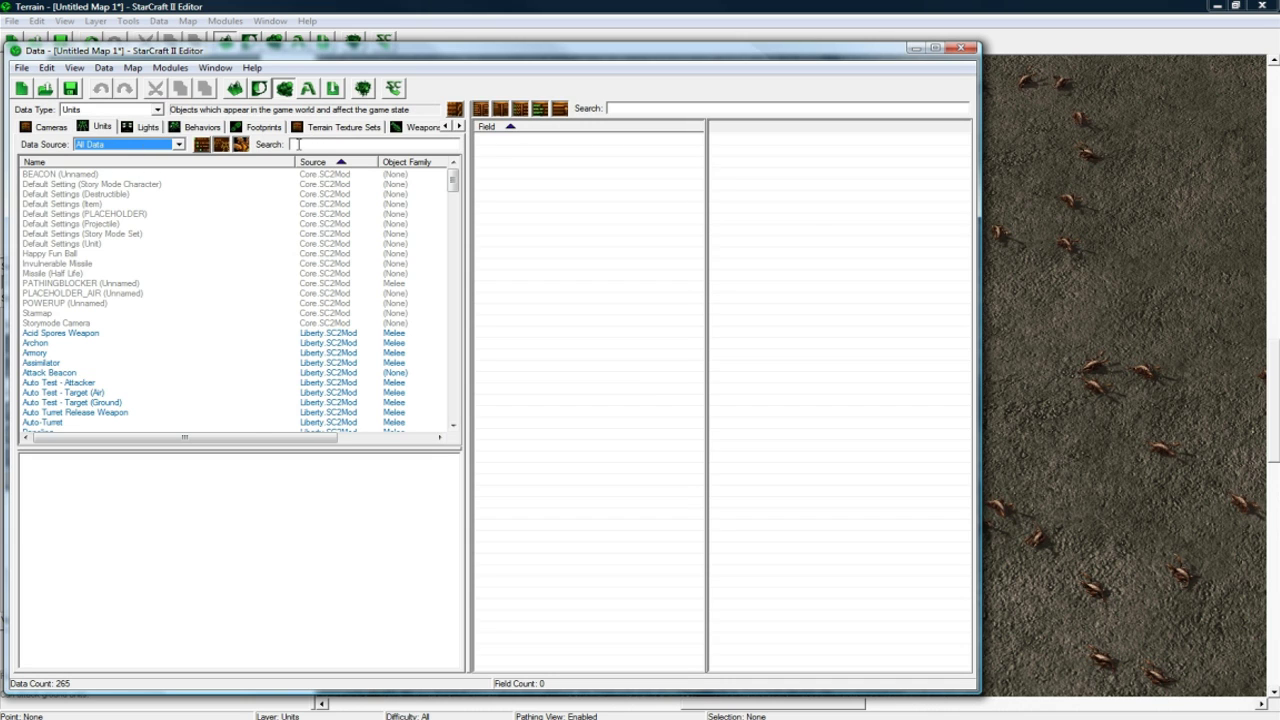
click(93, 130)
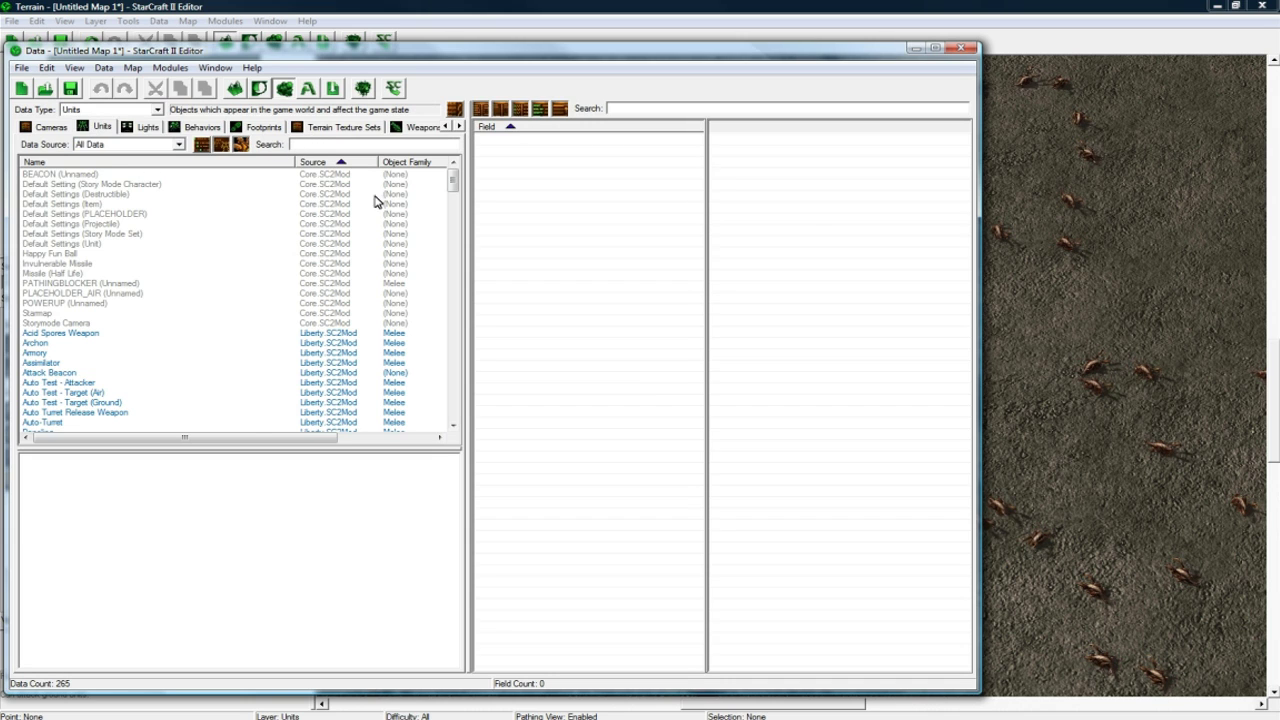
click(130, 147)
click(324, 146)
click(327, 143)
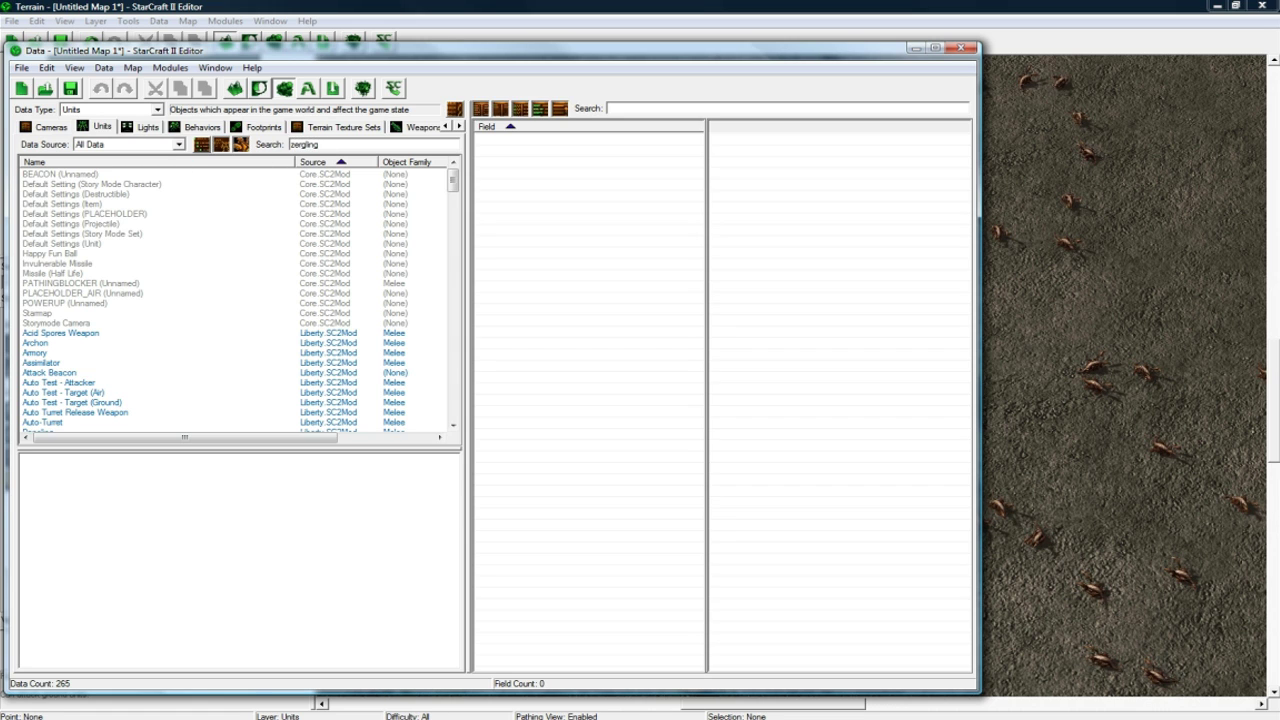
text(zergling)
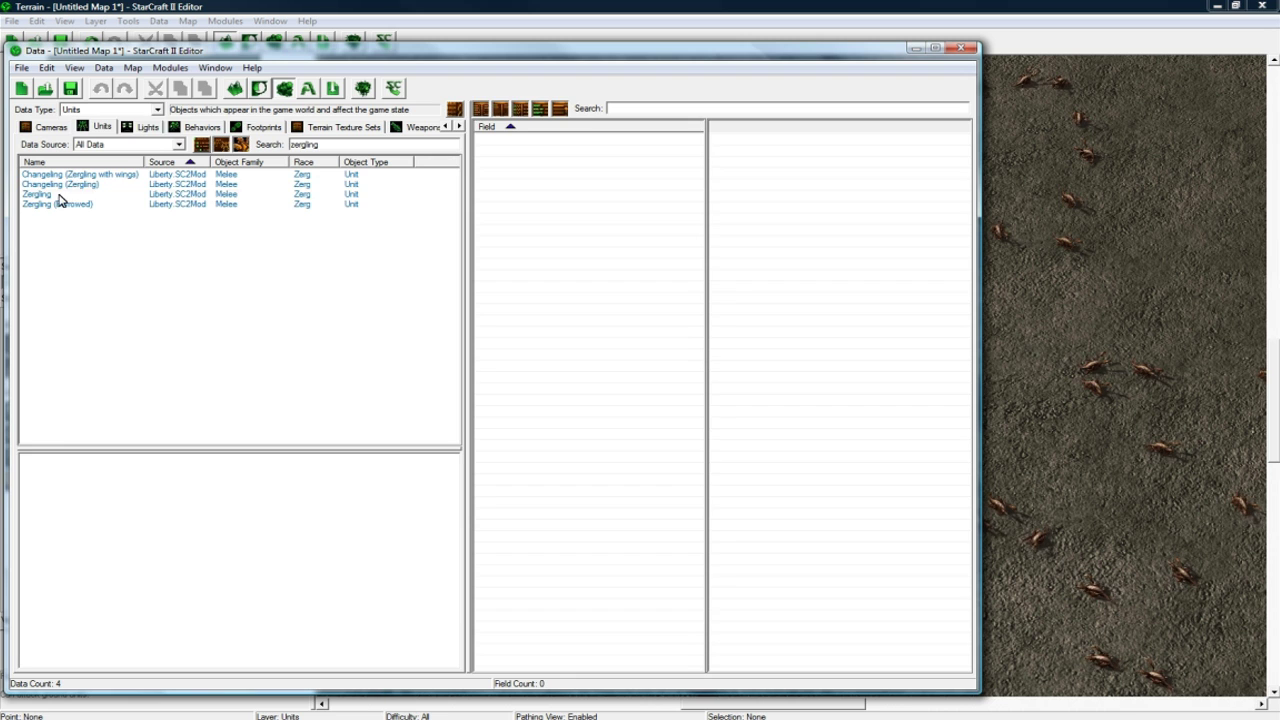
click(58, 195)
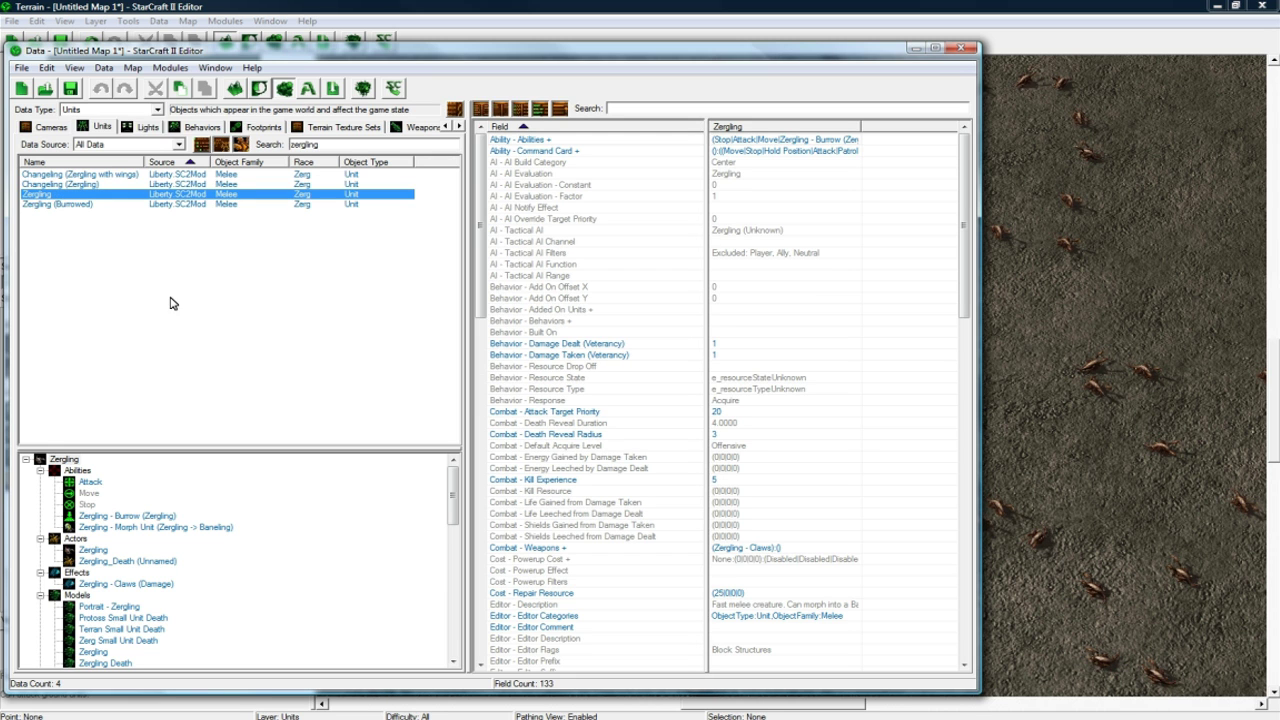
- Set the Zergling's Life Maximum and Life Starting Amount to 15
click(740, 434)
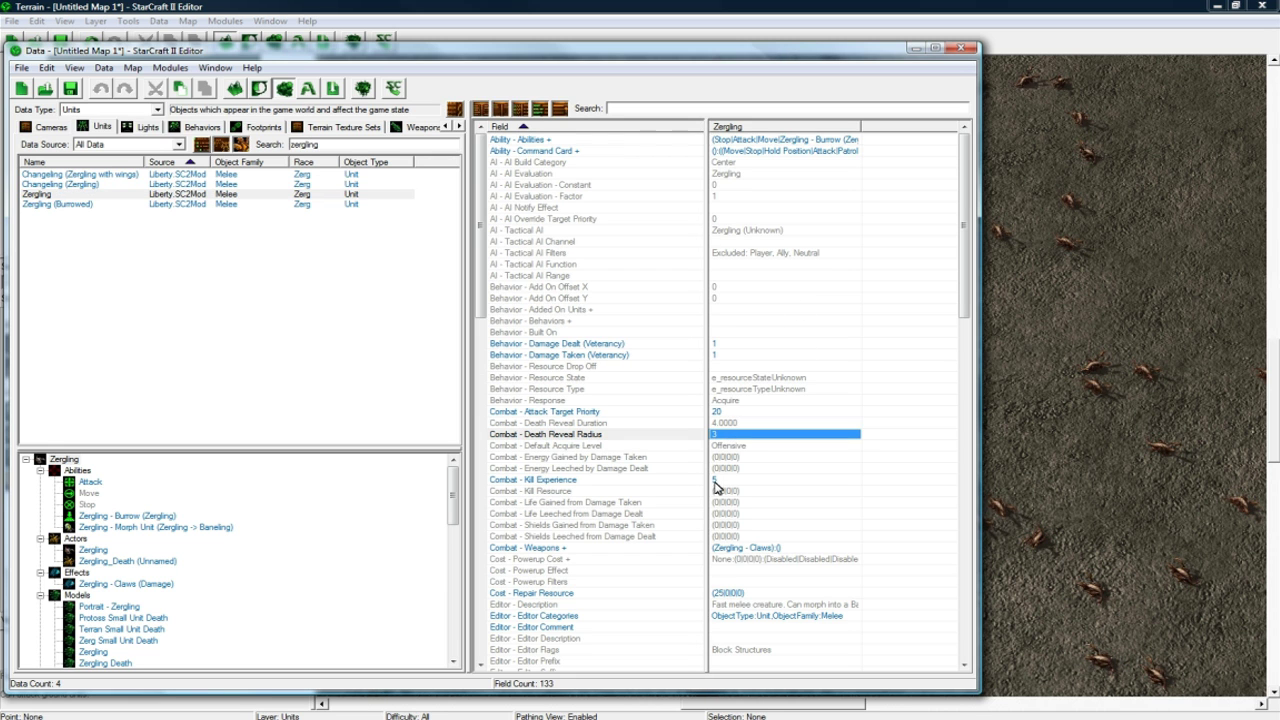
click(726, 482)
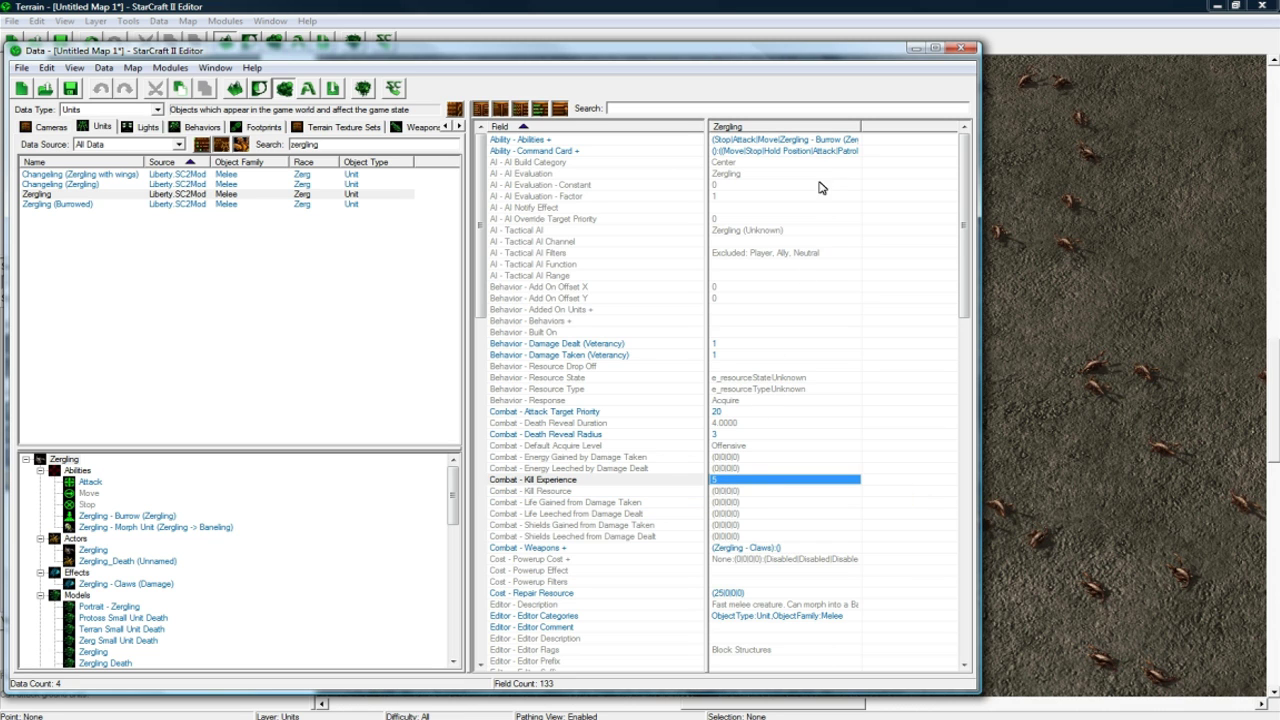
scroll(760, 380, down, 13)
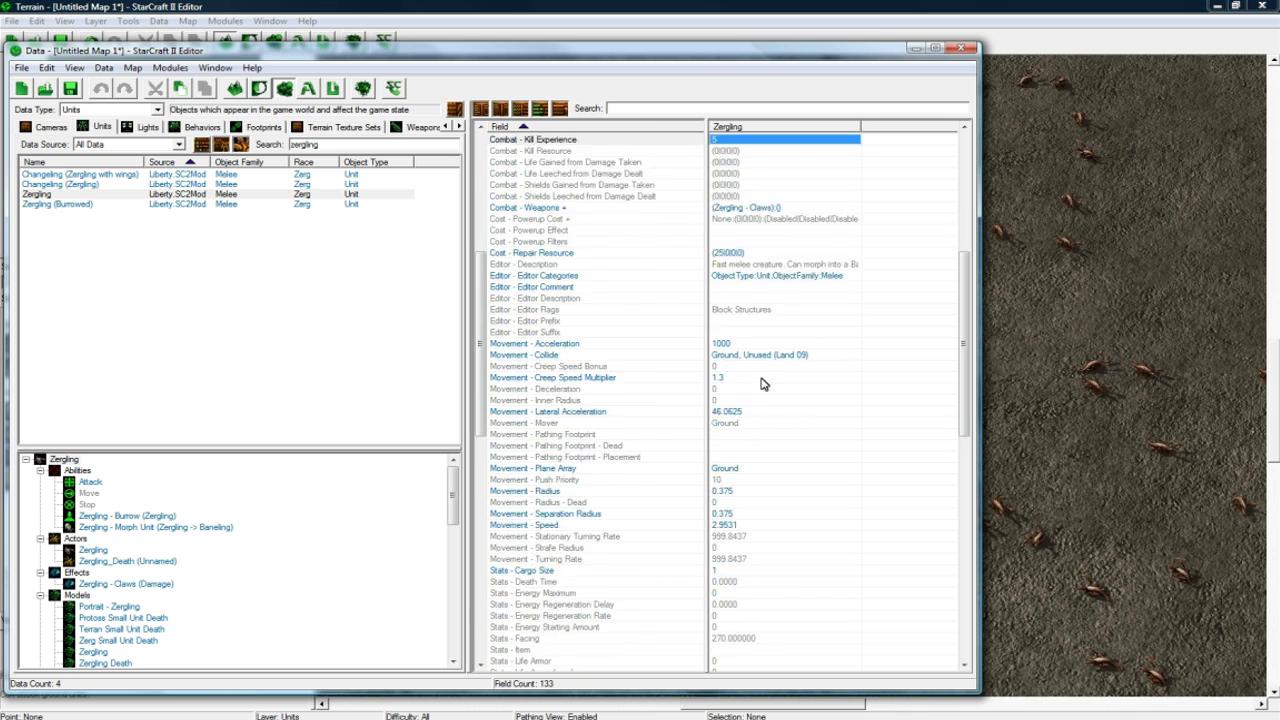
scroll(750, 423, down, 16)
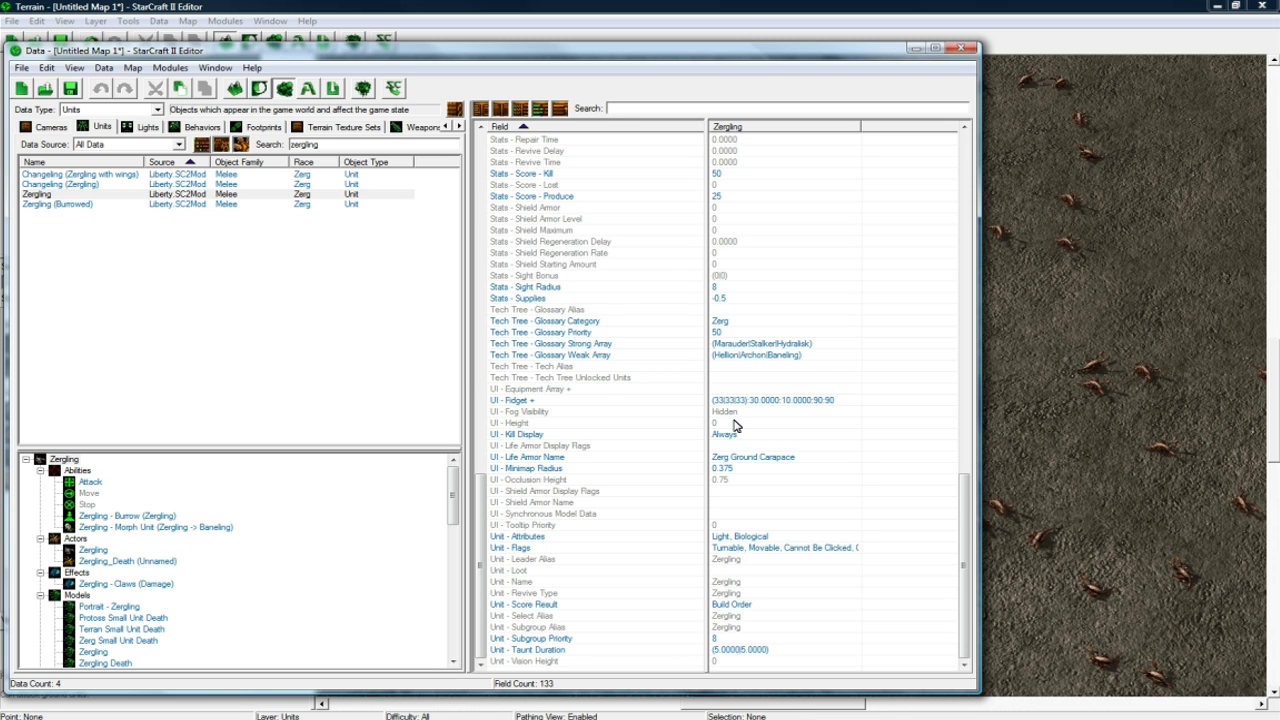
scroll(738, 385, up, 4)
scroll(770, 343, up, 4)
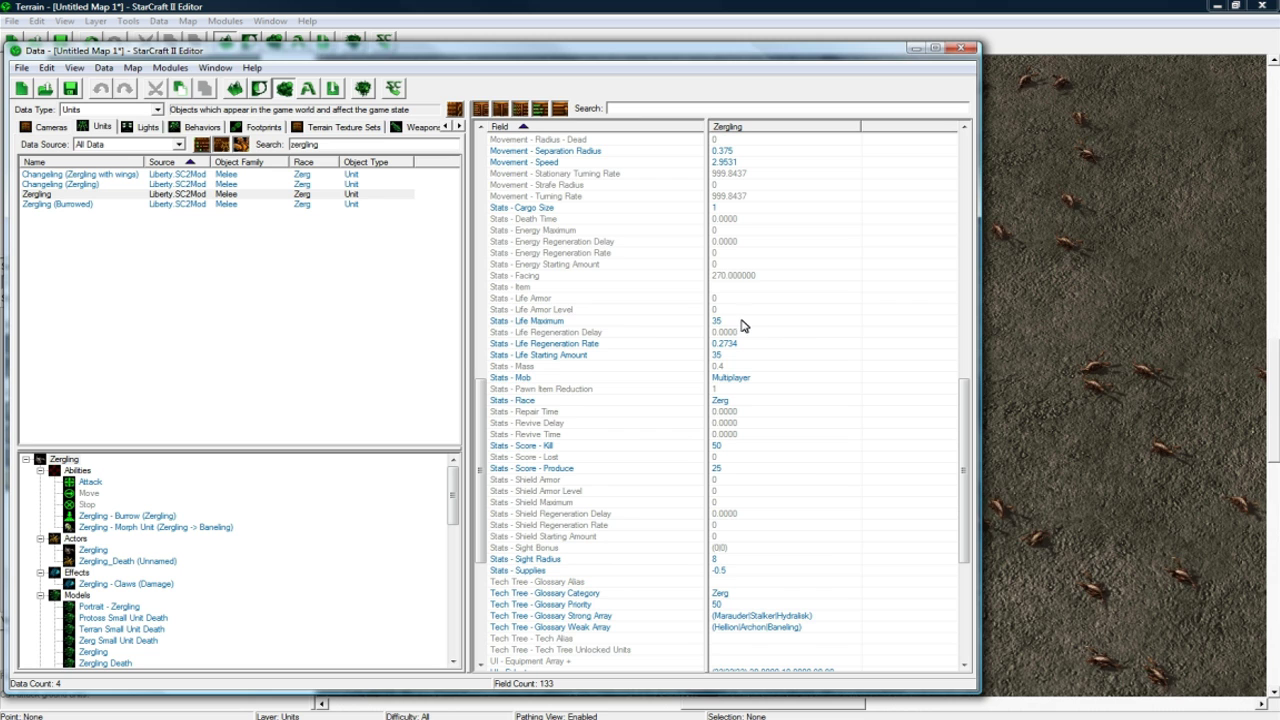
double_click(742, 320)
text(15)
key(Return)
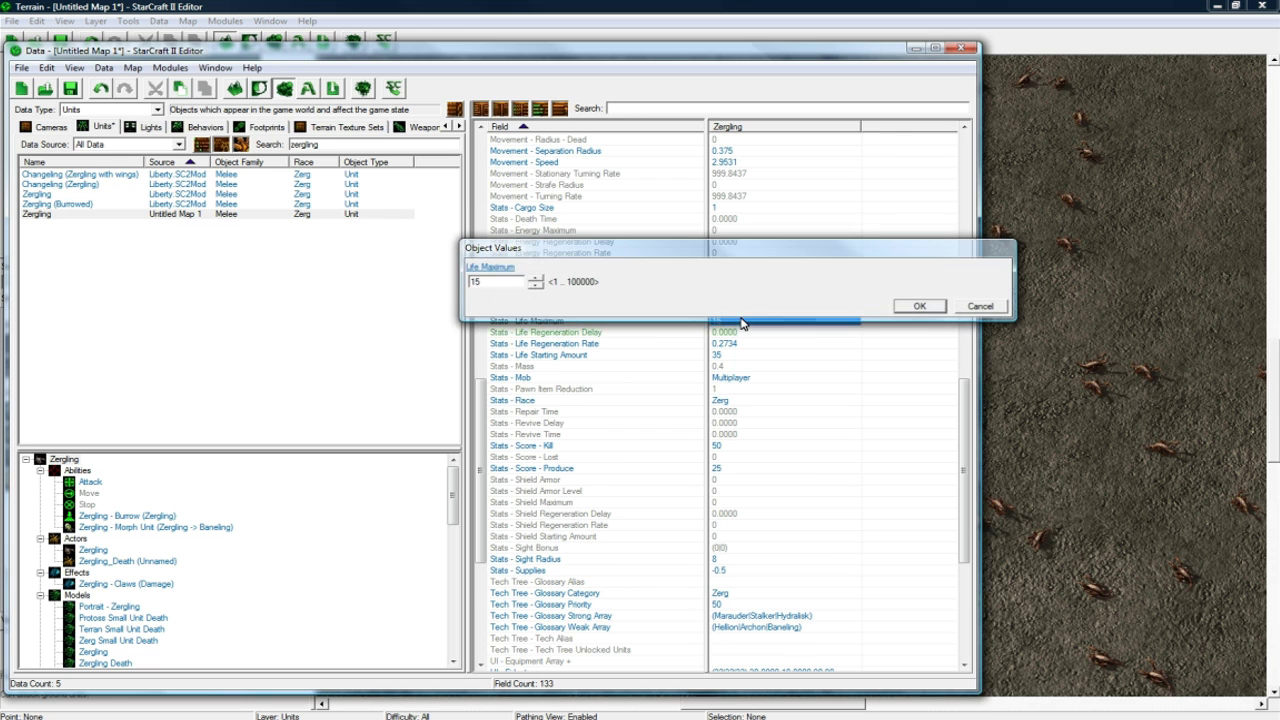
click(731, 357)
double_click(731, 358)
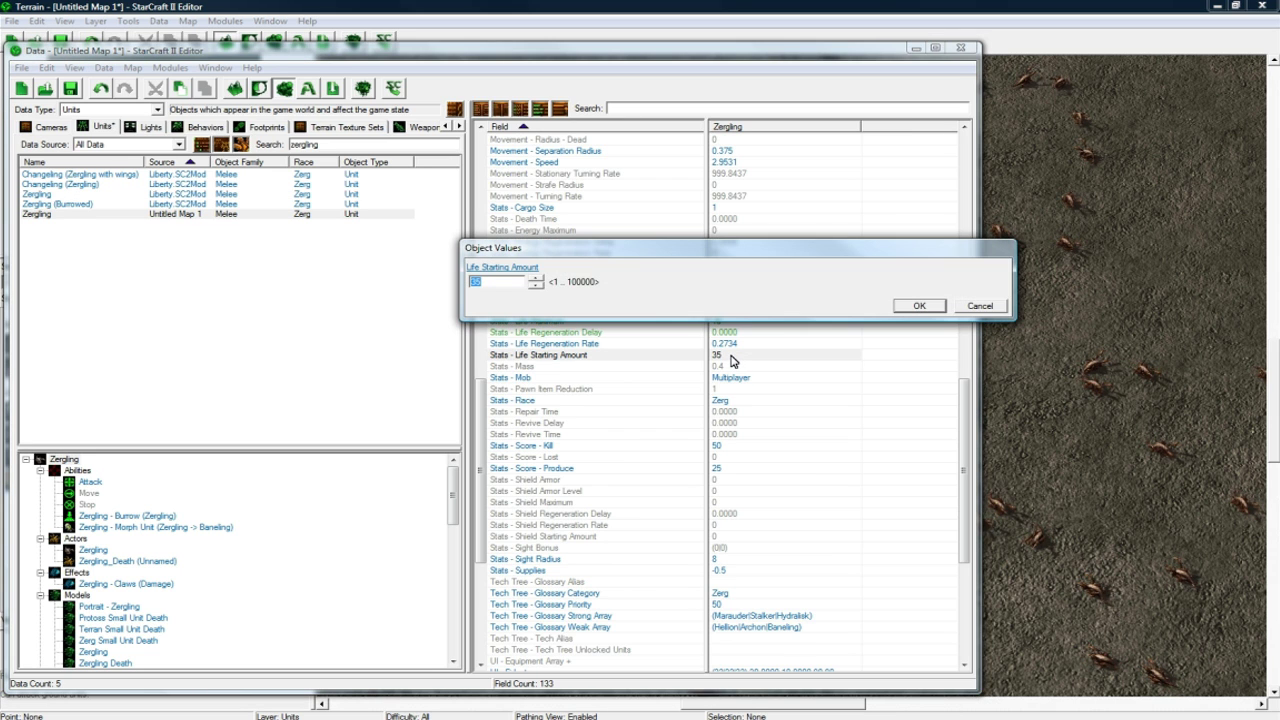
text(15)
key(Return)
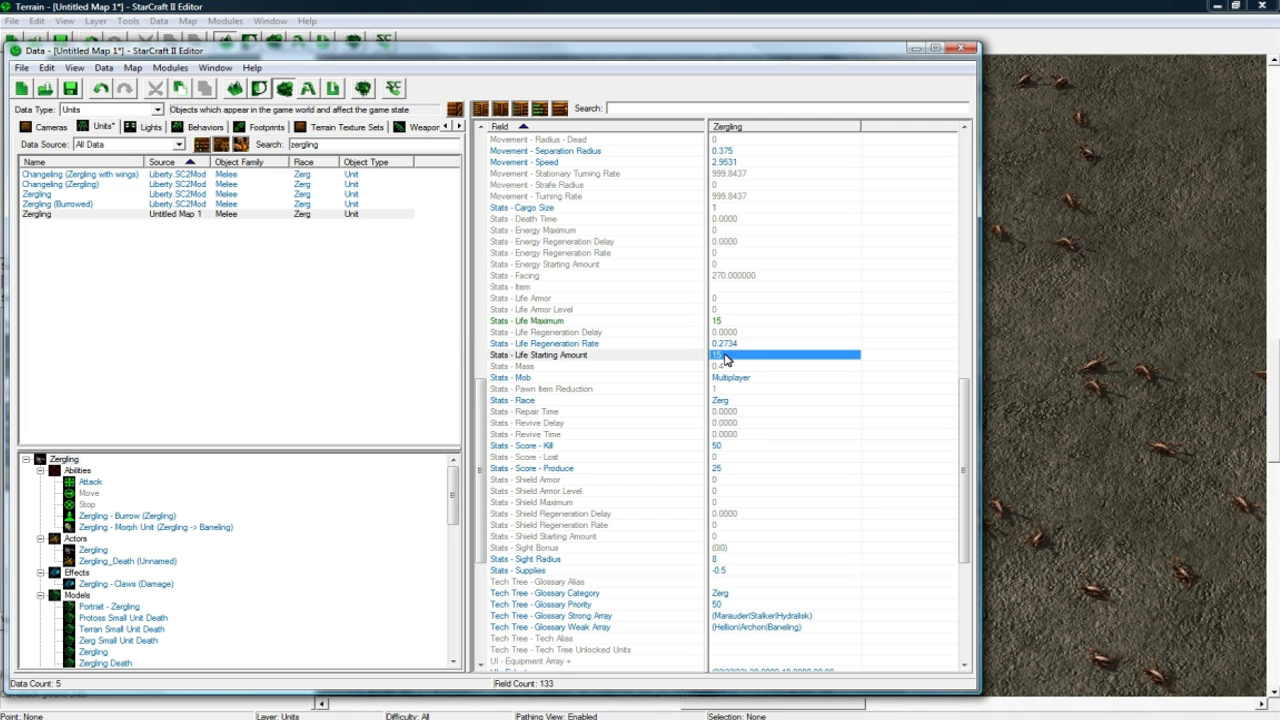
- Set the Zergling - Claws (Damage) effect amount to 1
click(736, 345)
scroll(736, 370, up, 1)
scroll(742, 395, down, 2)
scroll(757, 411, up, 12)
scroll(766, 414, down, 6)
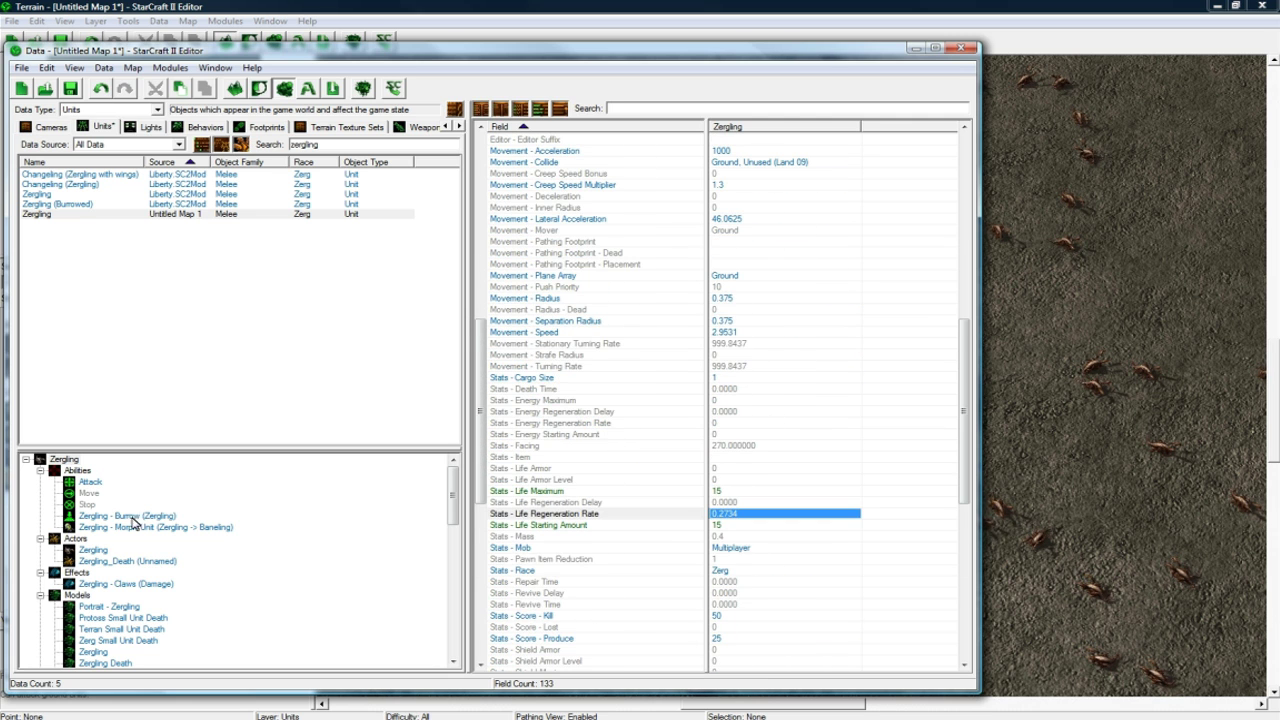
click(96, 584)
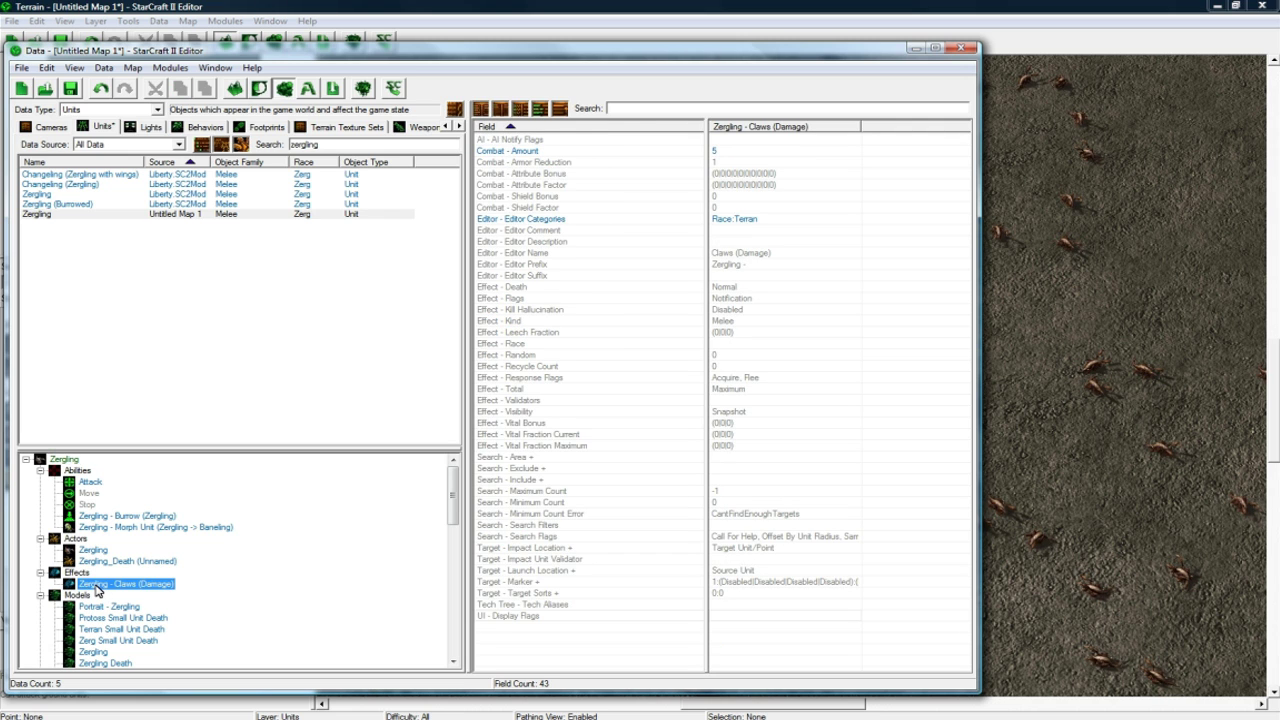
double_click(729, 152)
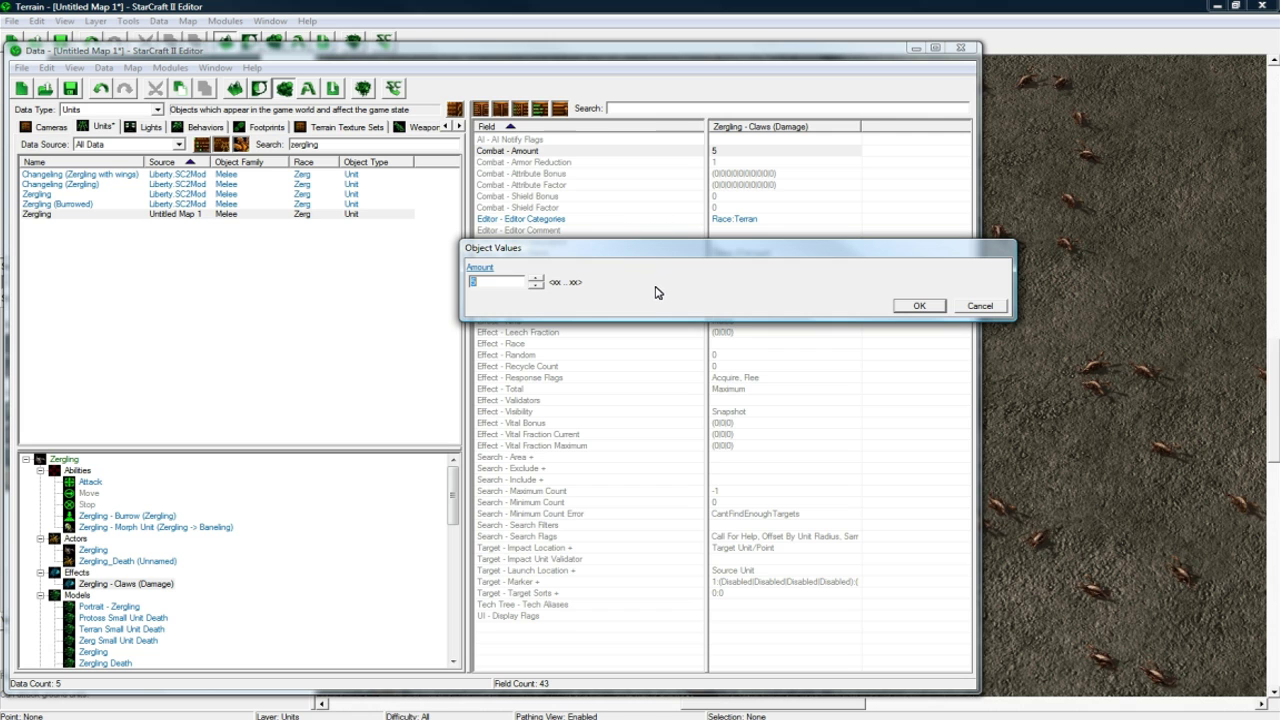
text(1)
key(Return)
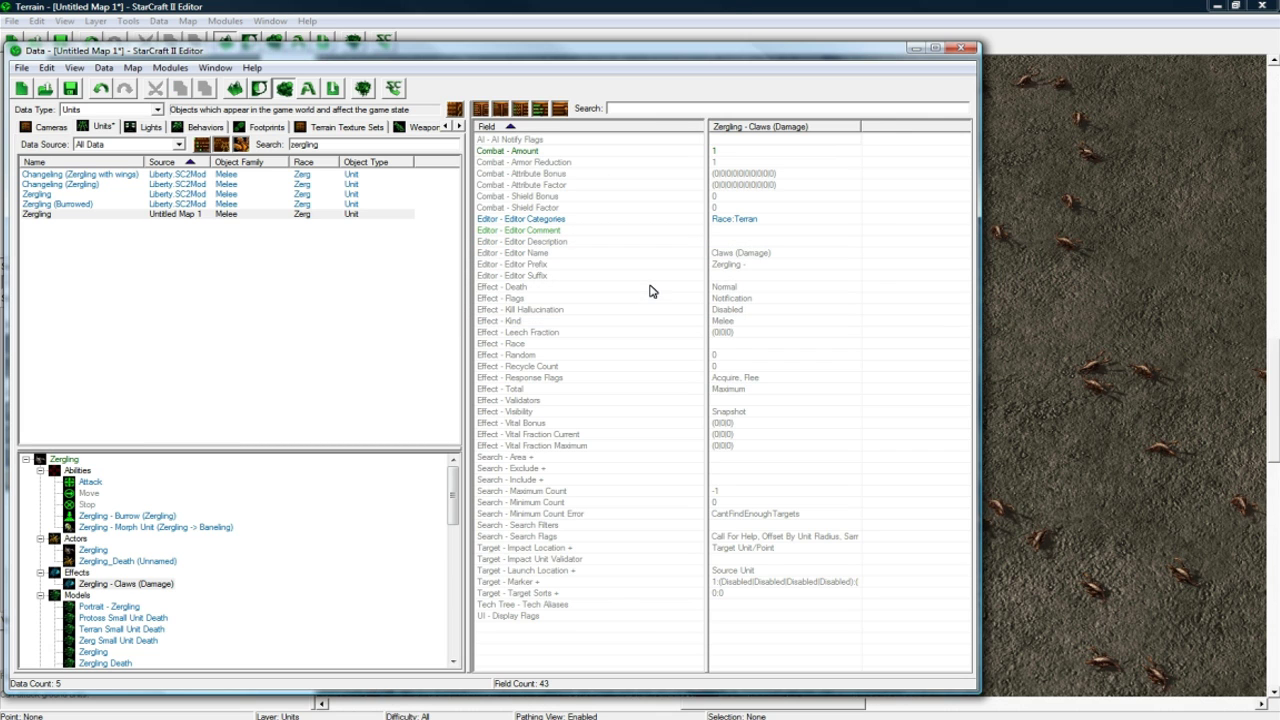
- Clear the zergling search filter and select the Zealot unit
click(80, 214)
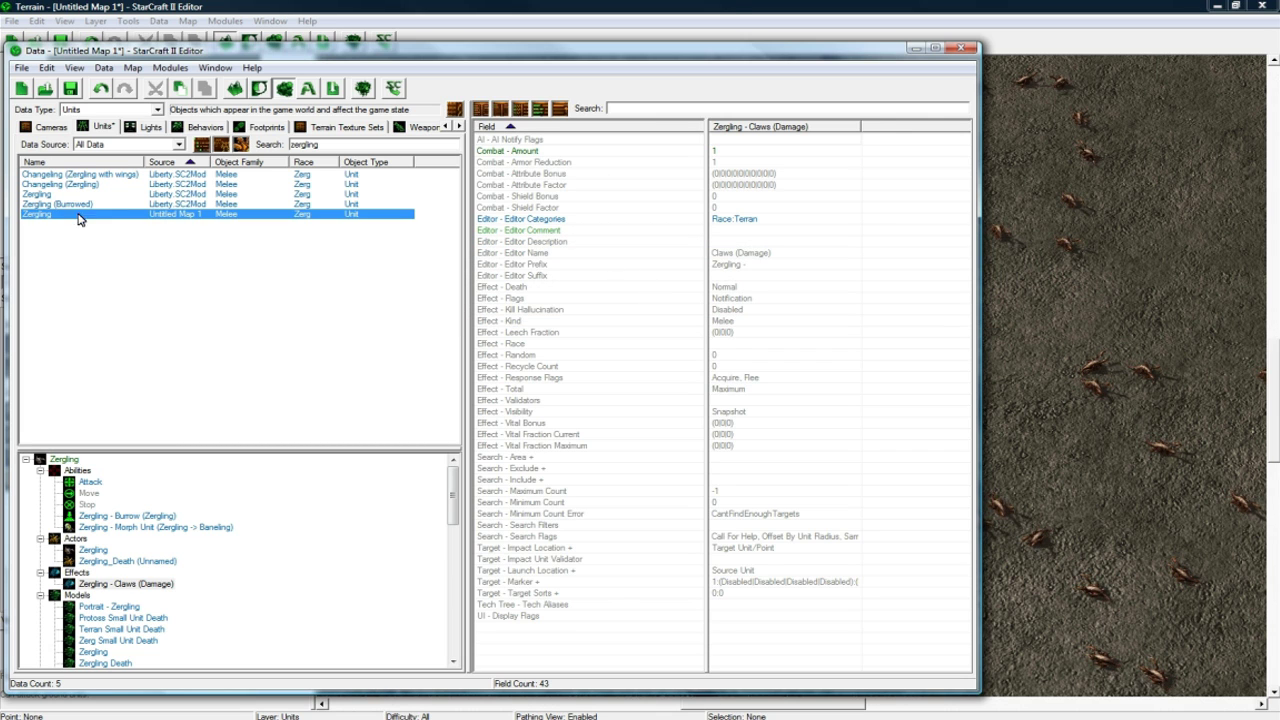
click(112, 146)
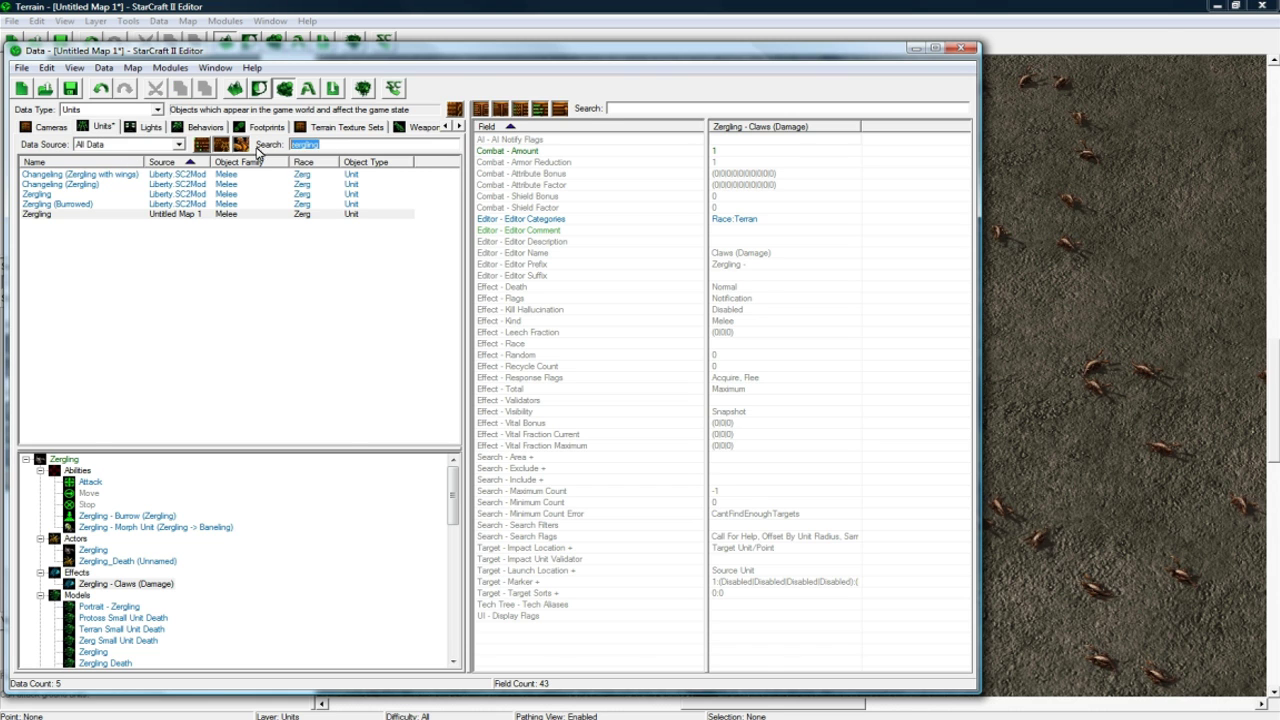
key(BackSpace)
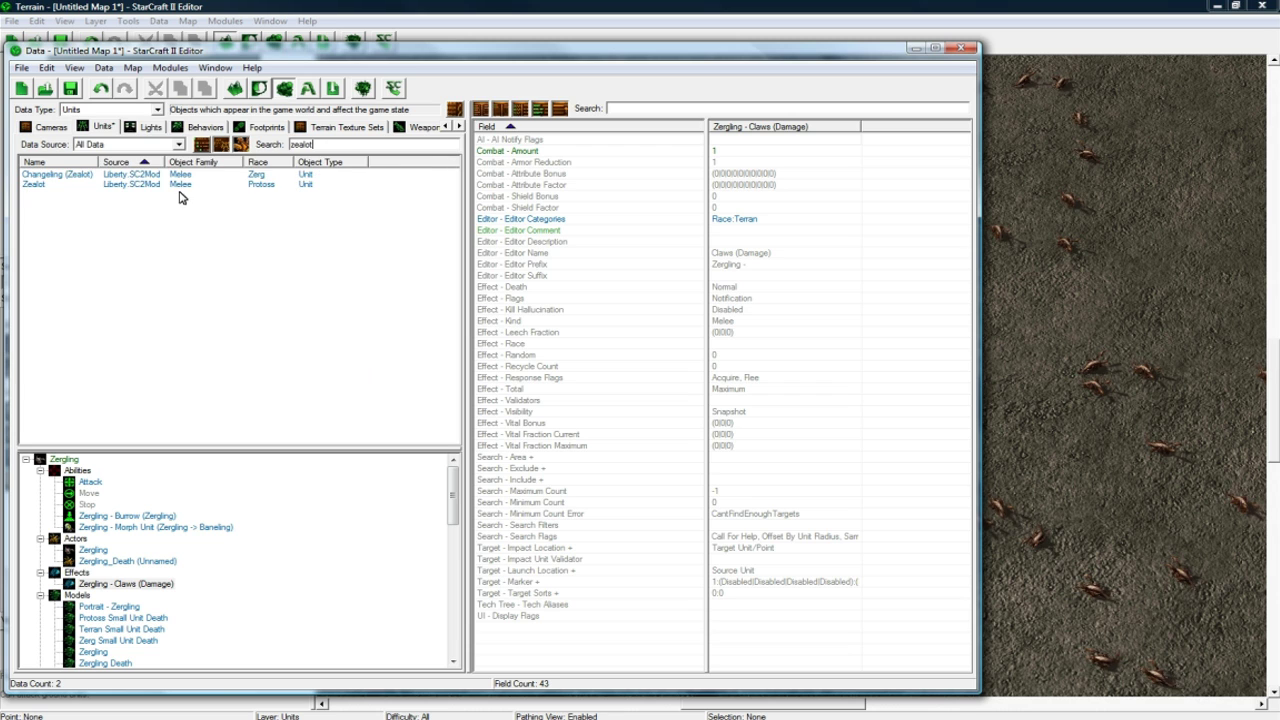
click(62, 184)
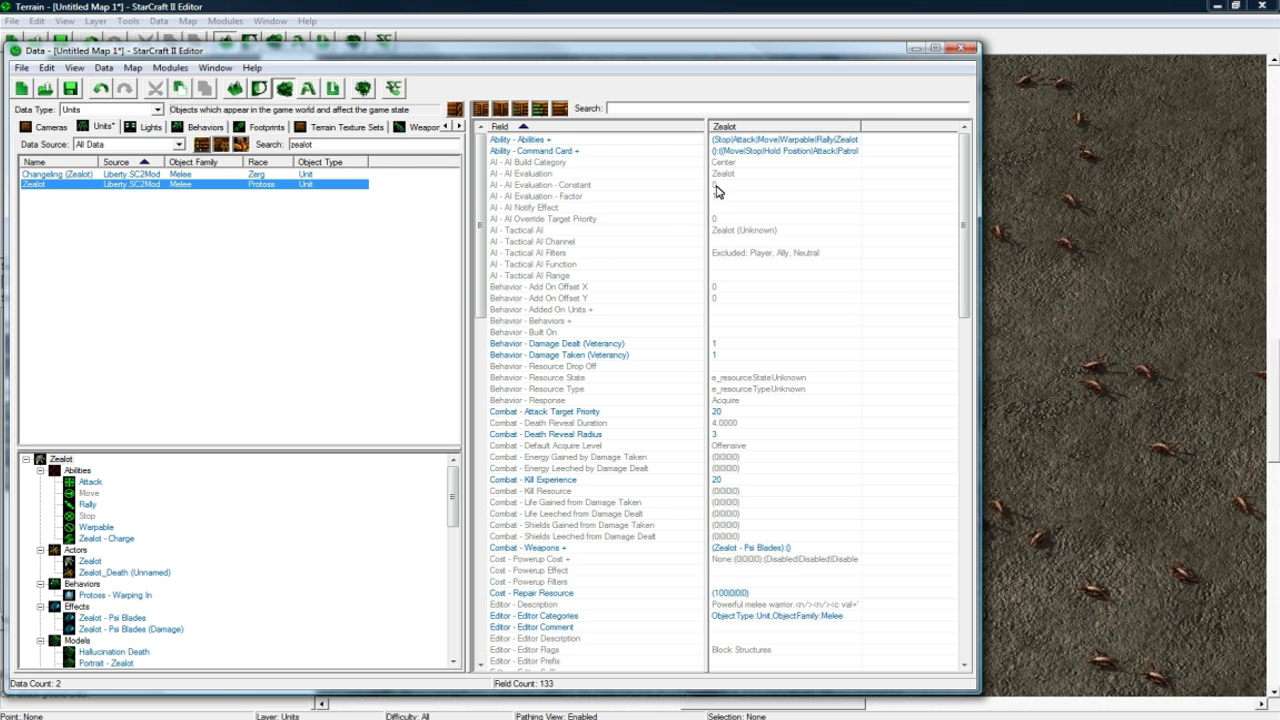
- Remove the Charge, Rally and Warpable abilities from the Zealot
double_click(779, 141)
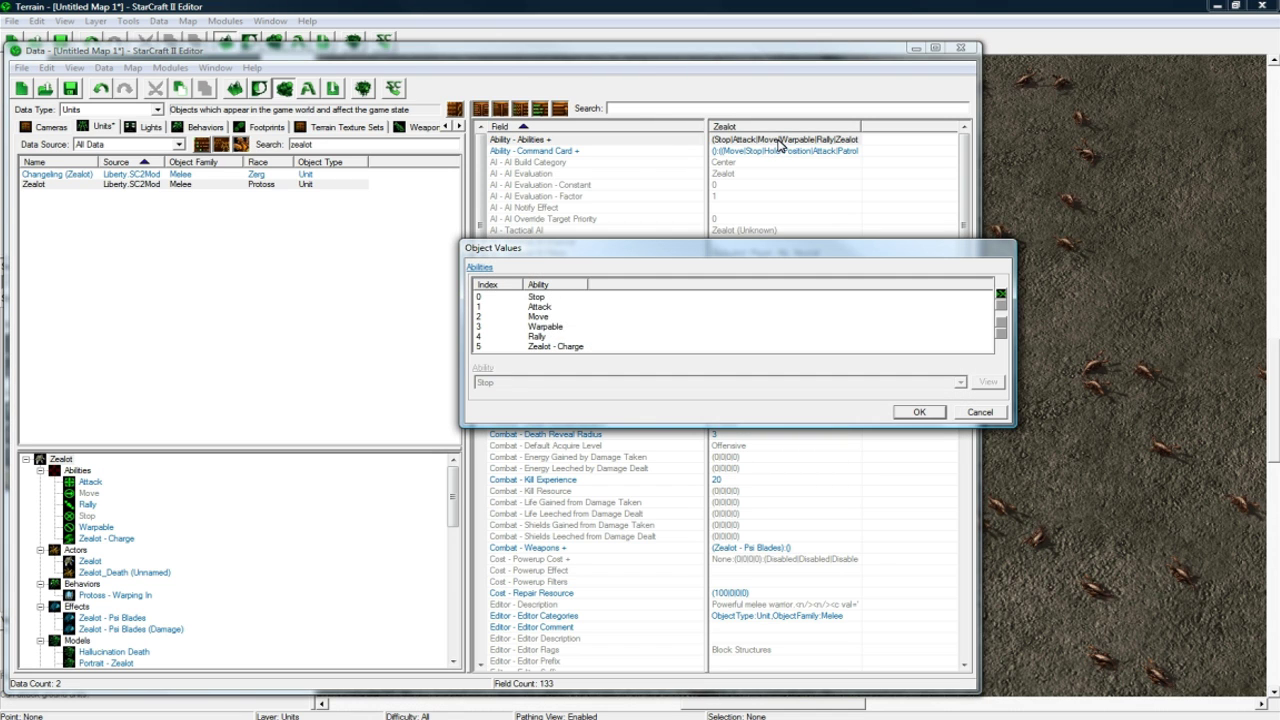
click(537, 347)
click(999, 308)
click(999, 308)
click(999, 308)
click(919, 412)
- Remove the Charge and Set Rally Point buttons from the Zealot's command card
double_click(769, 152)
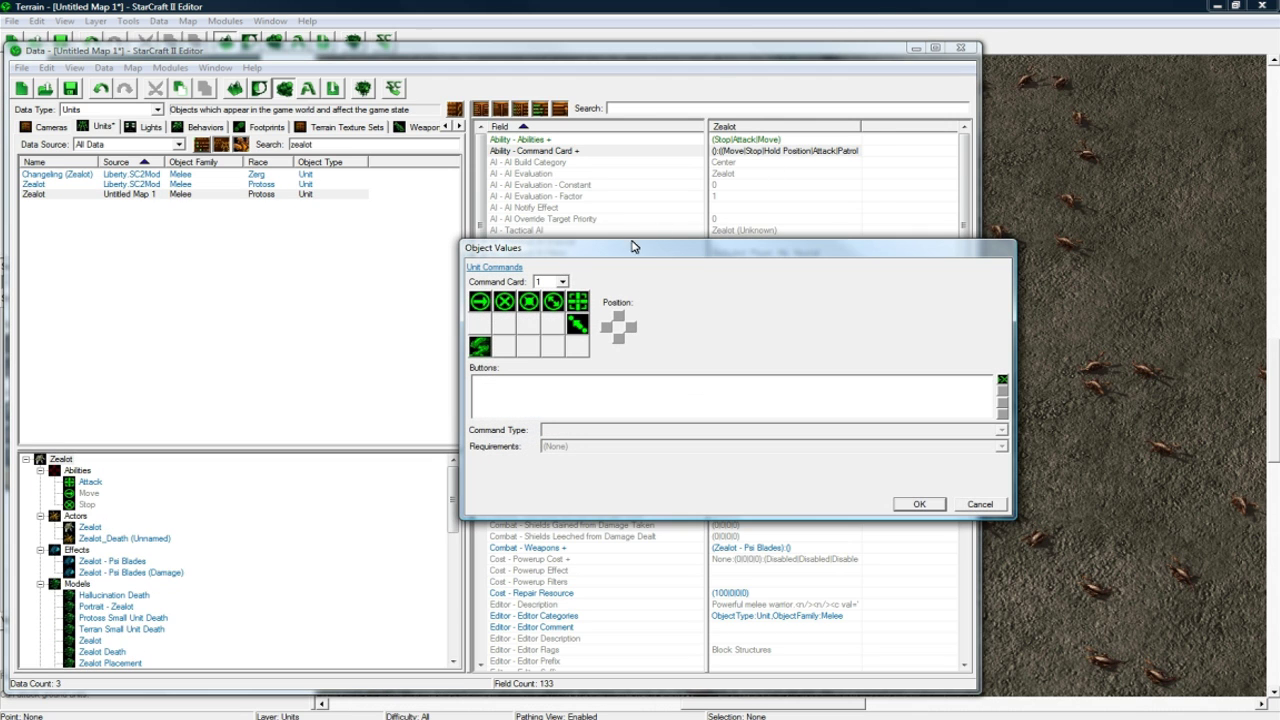
click(486, 347)
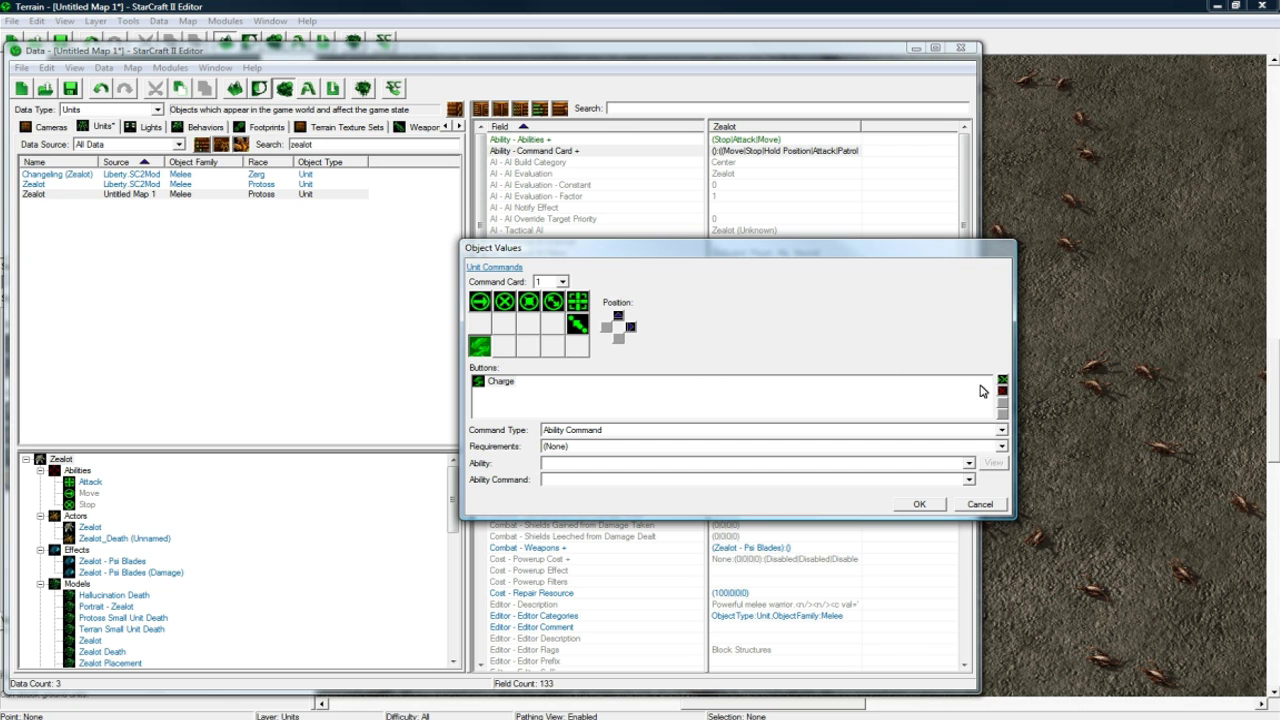
click(1003, 393)
click(577, 323)
click(1003, 392)
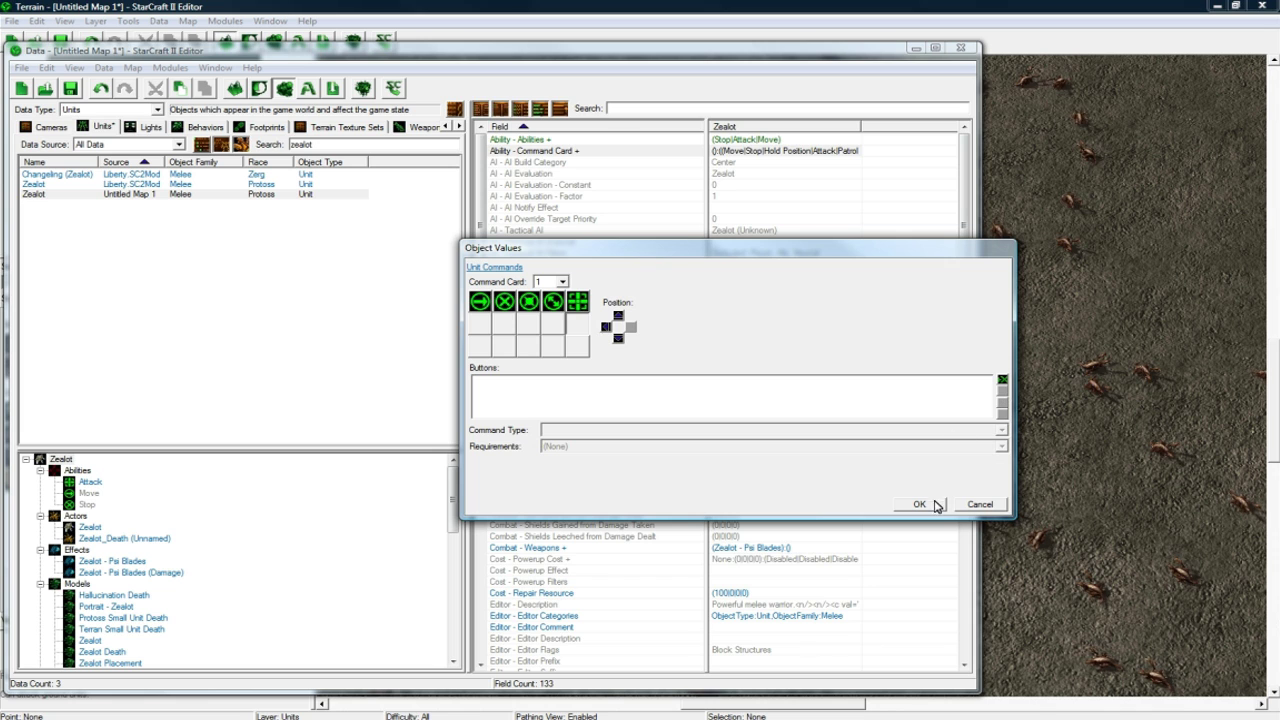
click(562, 282)
click(558, 305)
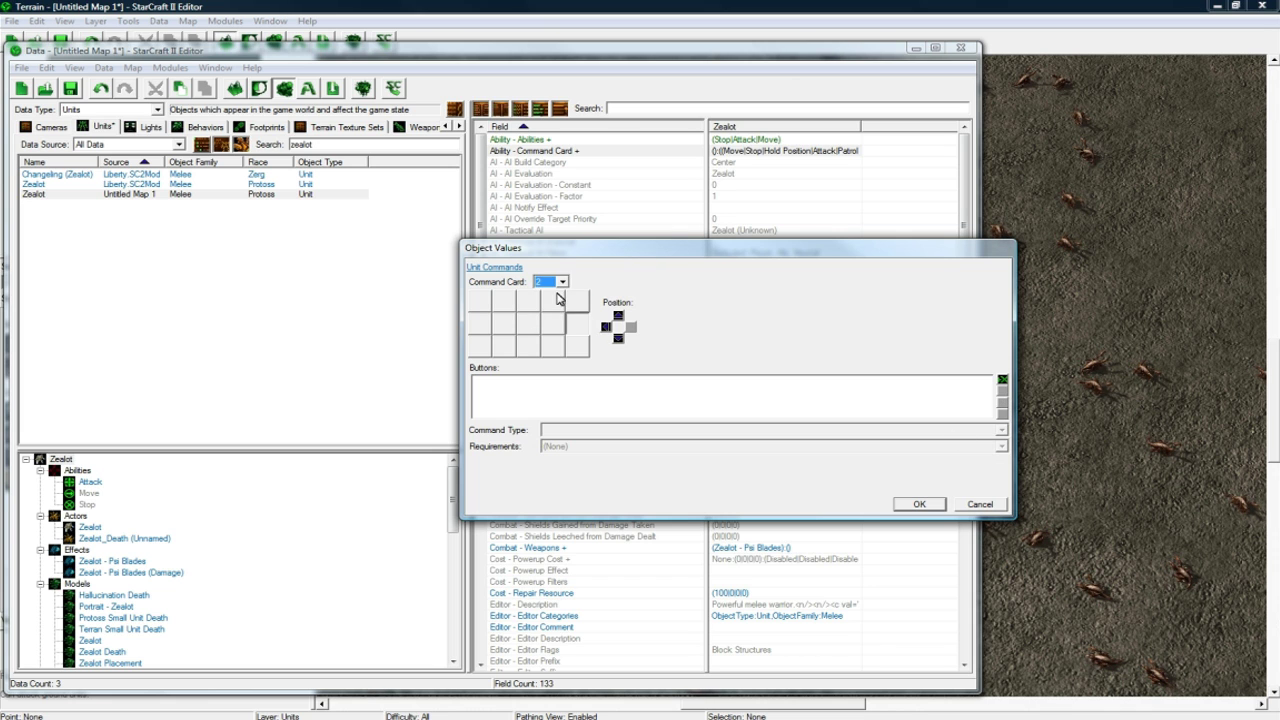
click(560, 283)
click(548, 294)
click(914, 506)
click(794, 309)
scroll(778, 410, down, 3)
- Set the Zealot's shield maximum, regeneration delay, regeneration rate and starting amount to 0
scroll(775, 420, down, 20)
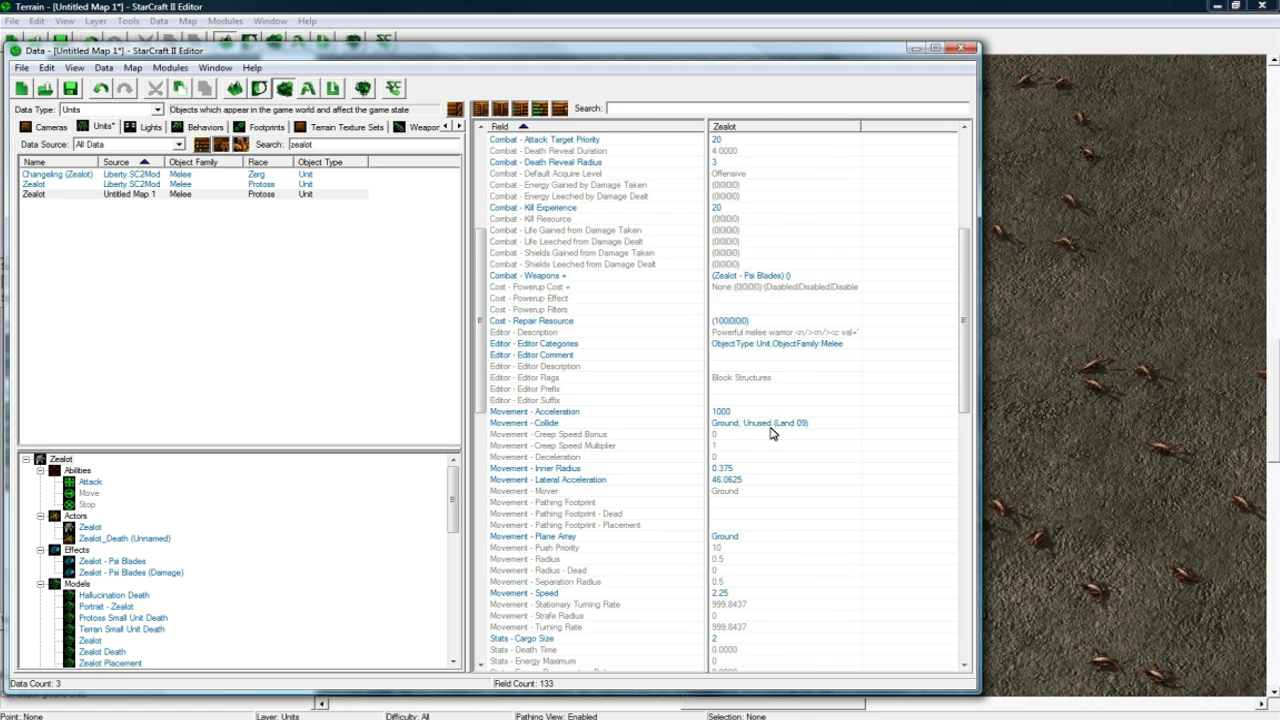
scroll(740, 435, up, 1)
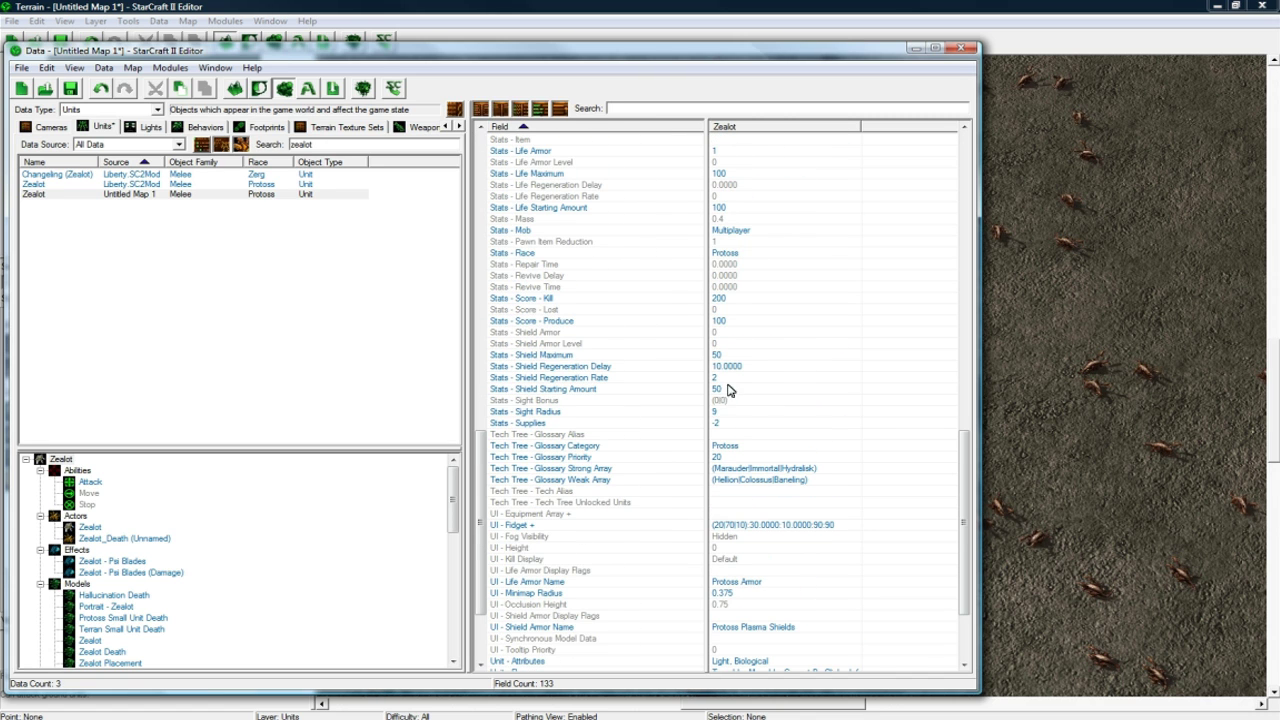
double_click(730, 355)
key(Return)
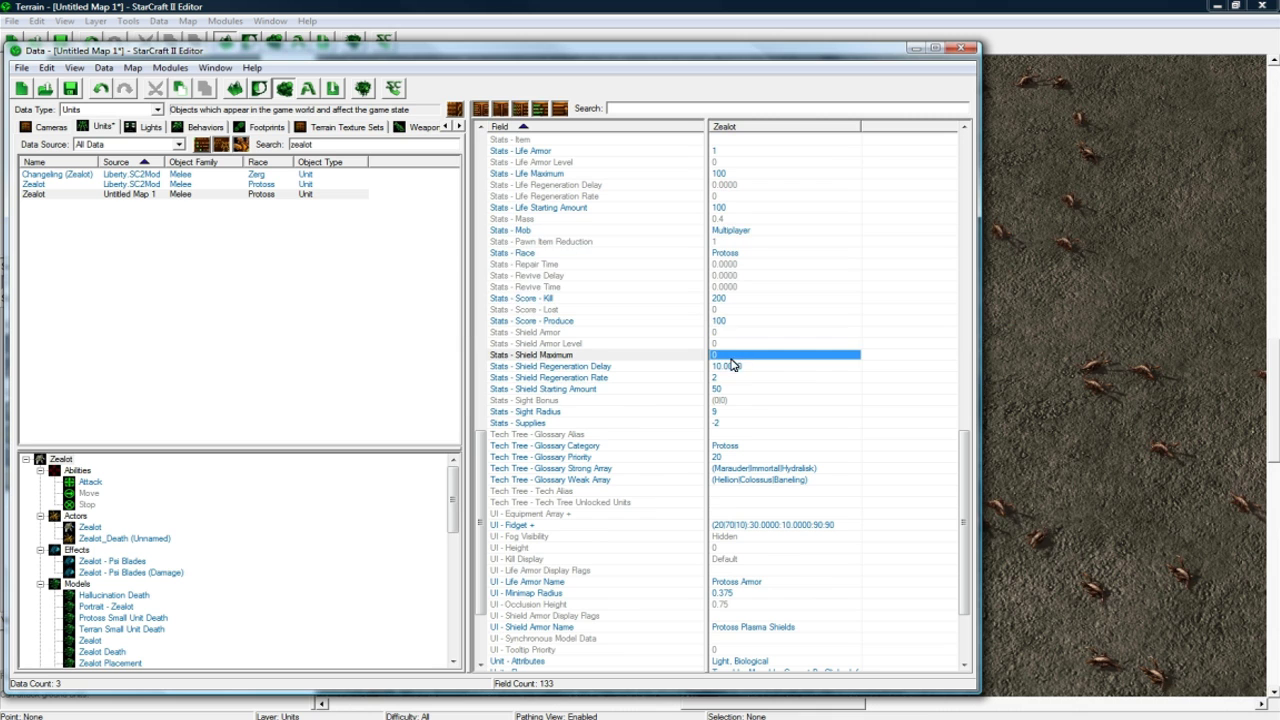
double_click(730, 366)
text(0)
key(Return)
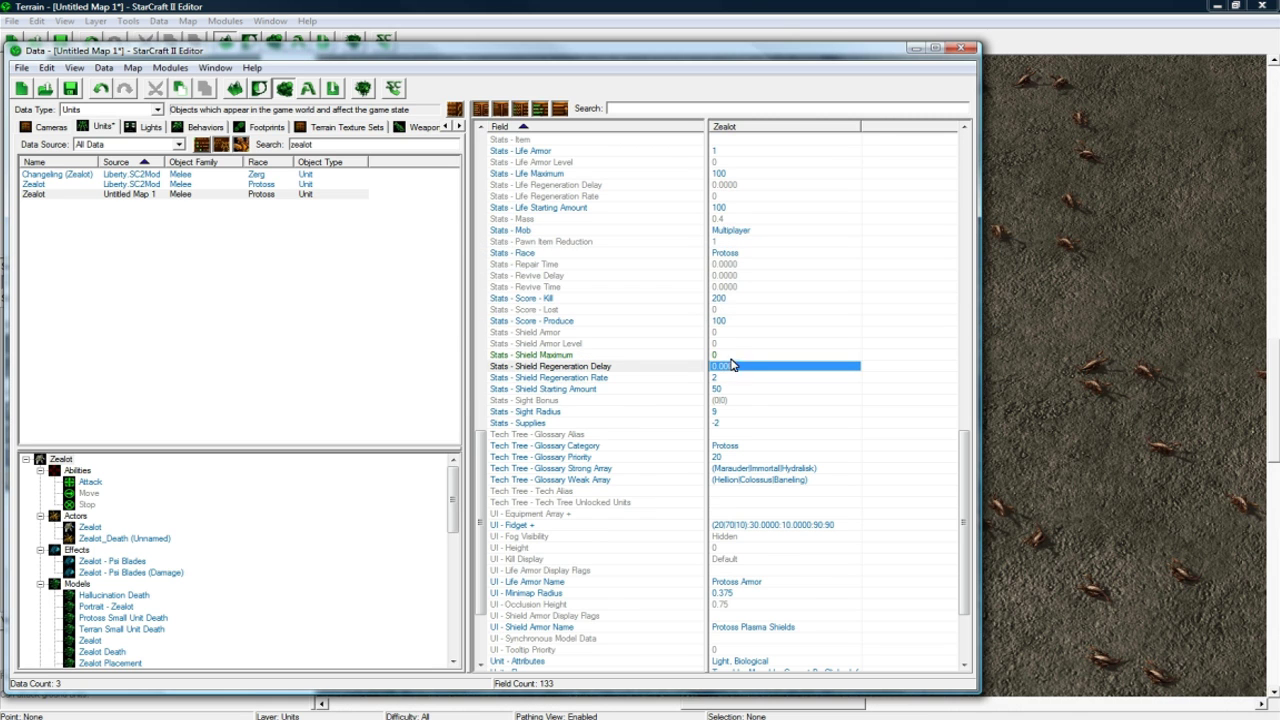
double_click(735, 378)
text(0)
key(Return)
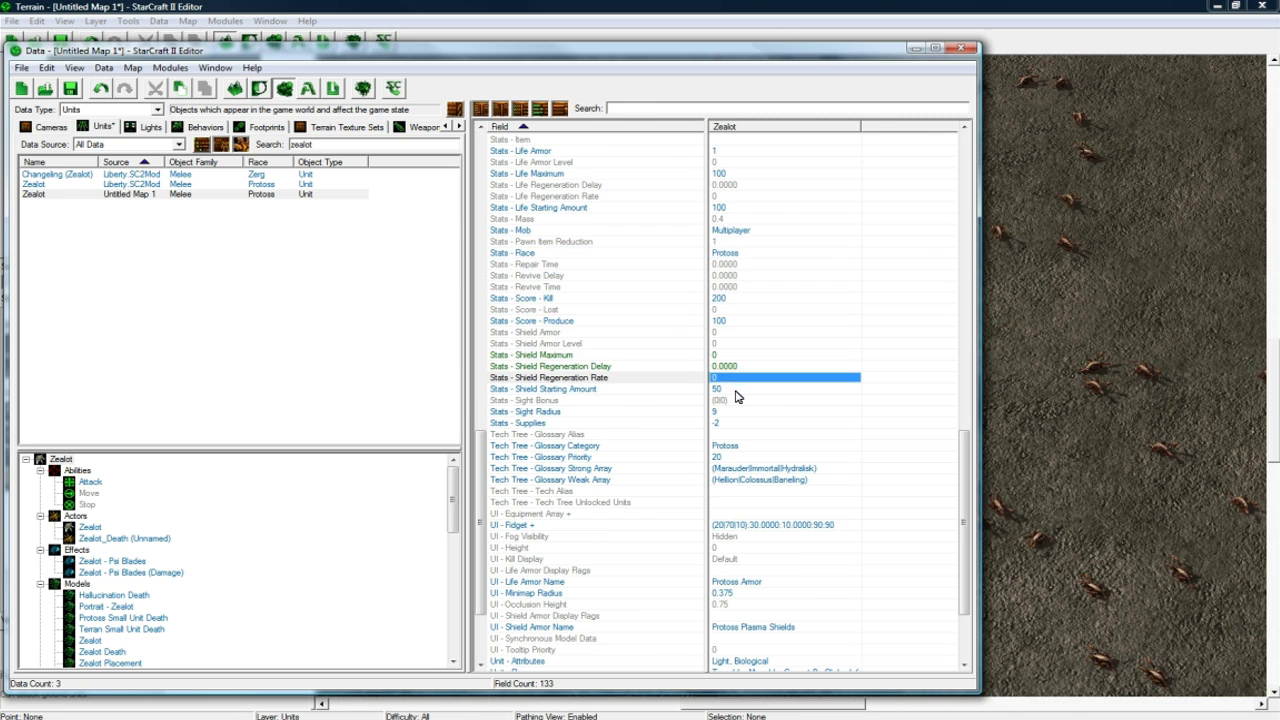
double_click(735, 390)
text(0)
key(Return)
- Change the Zealot's attributes to Biological, Heroic instead of Light
click(756, 467)
scroll(756, 467, down, 4)
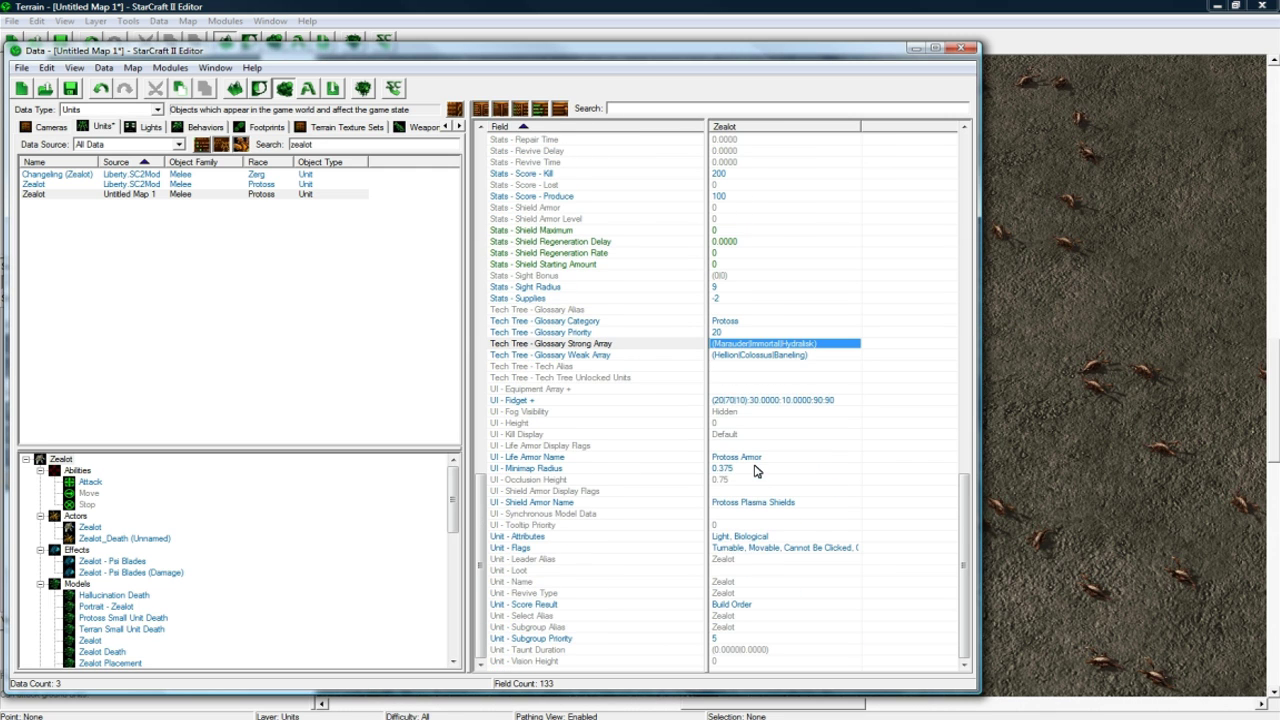
double_click(716, 537)
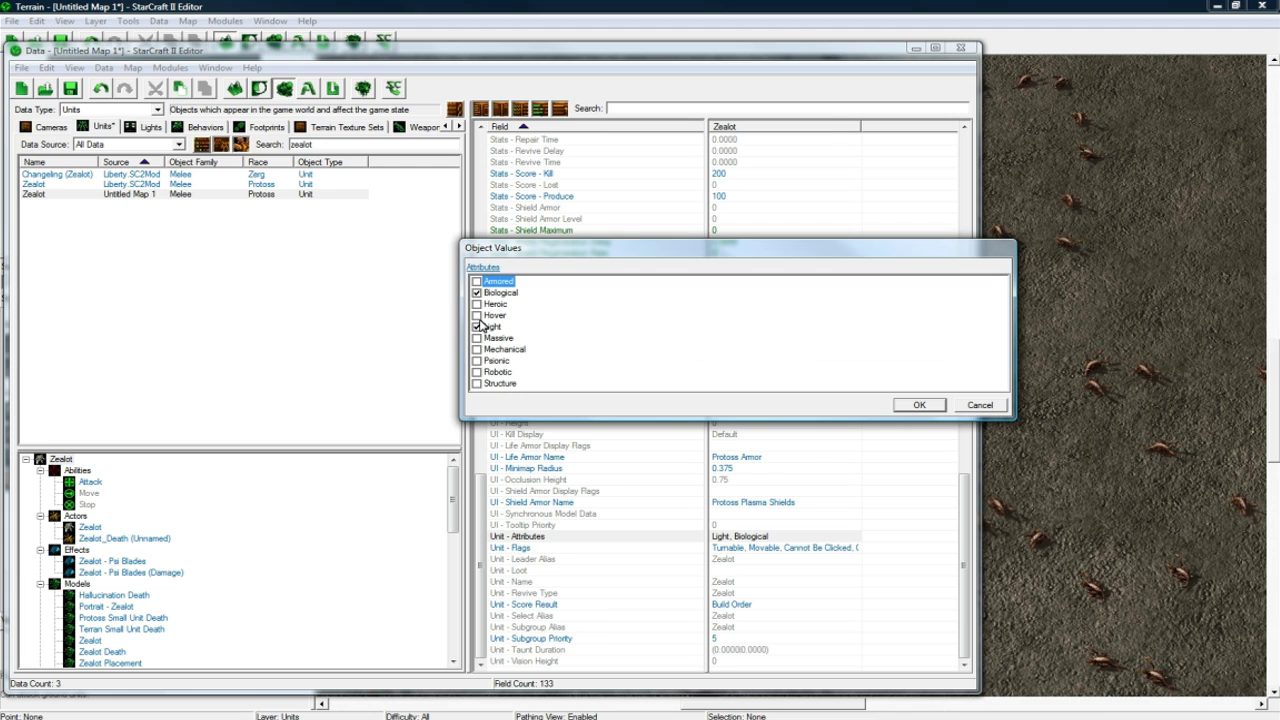
click(477, 304)
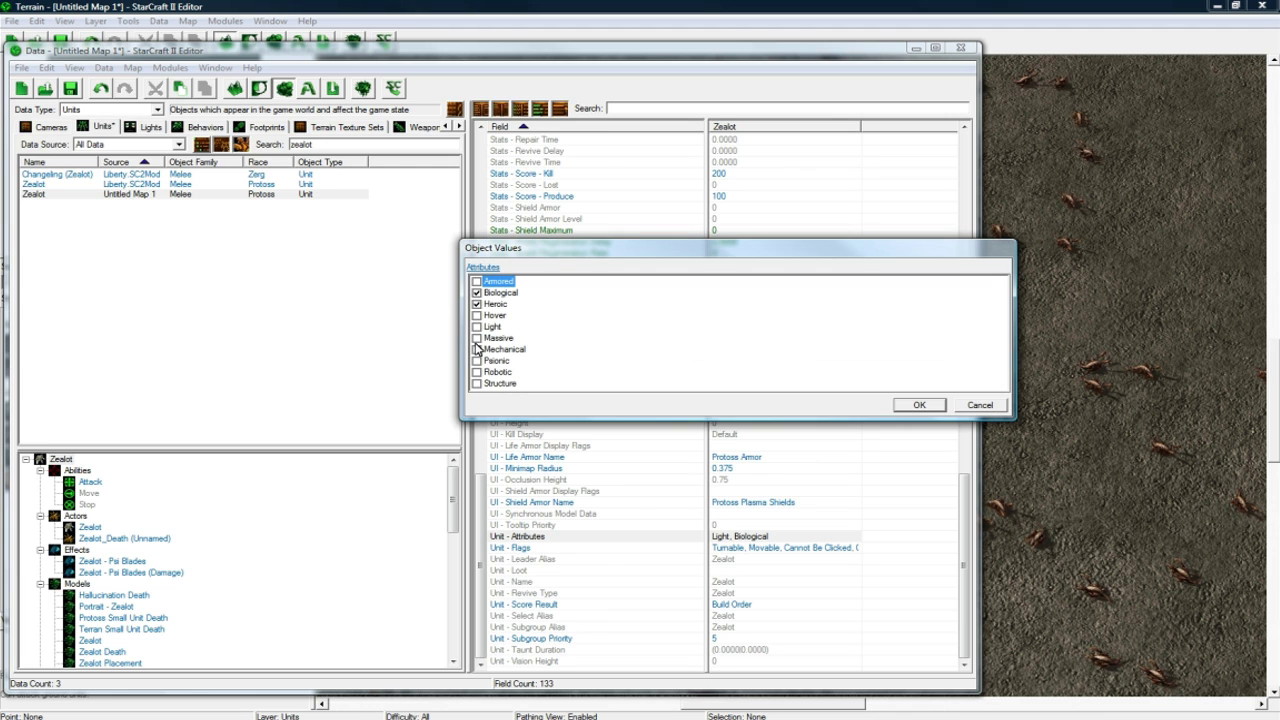
click(477, 349)
click(477, 361)
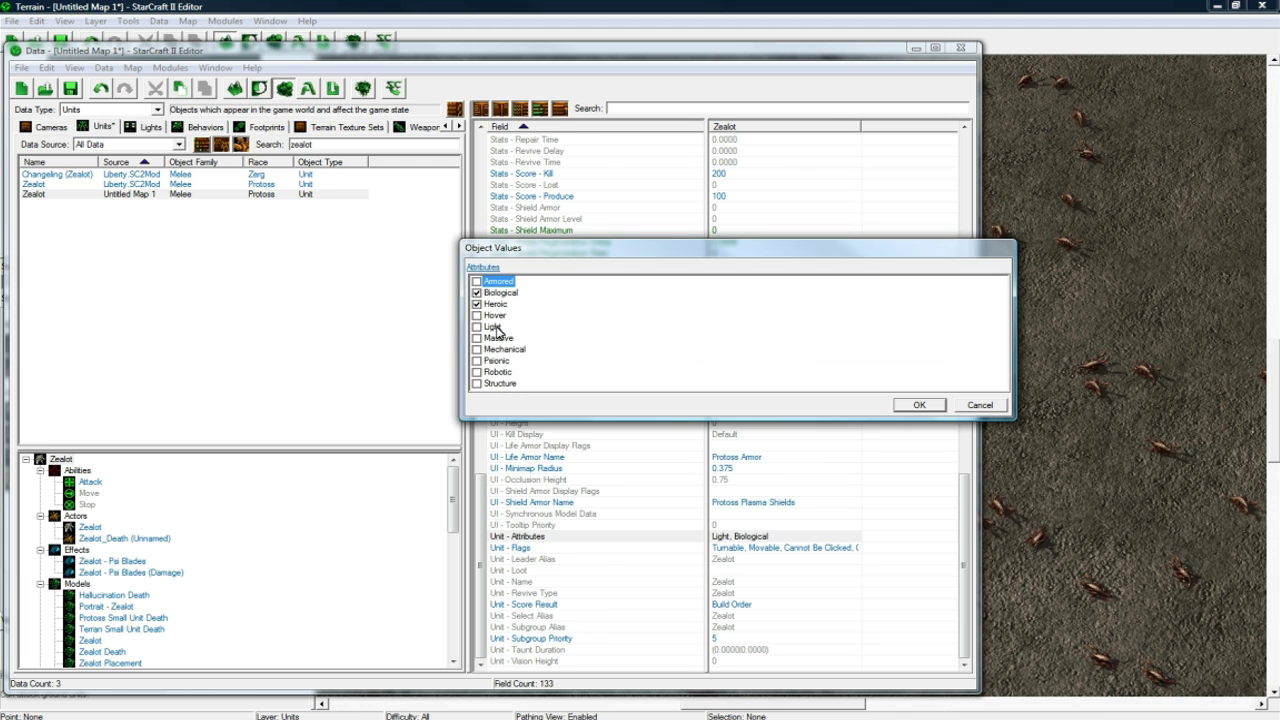
click(919, 405)
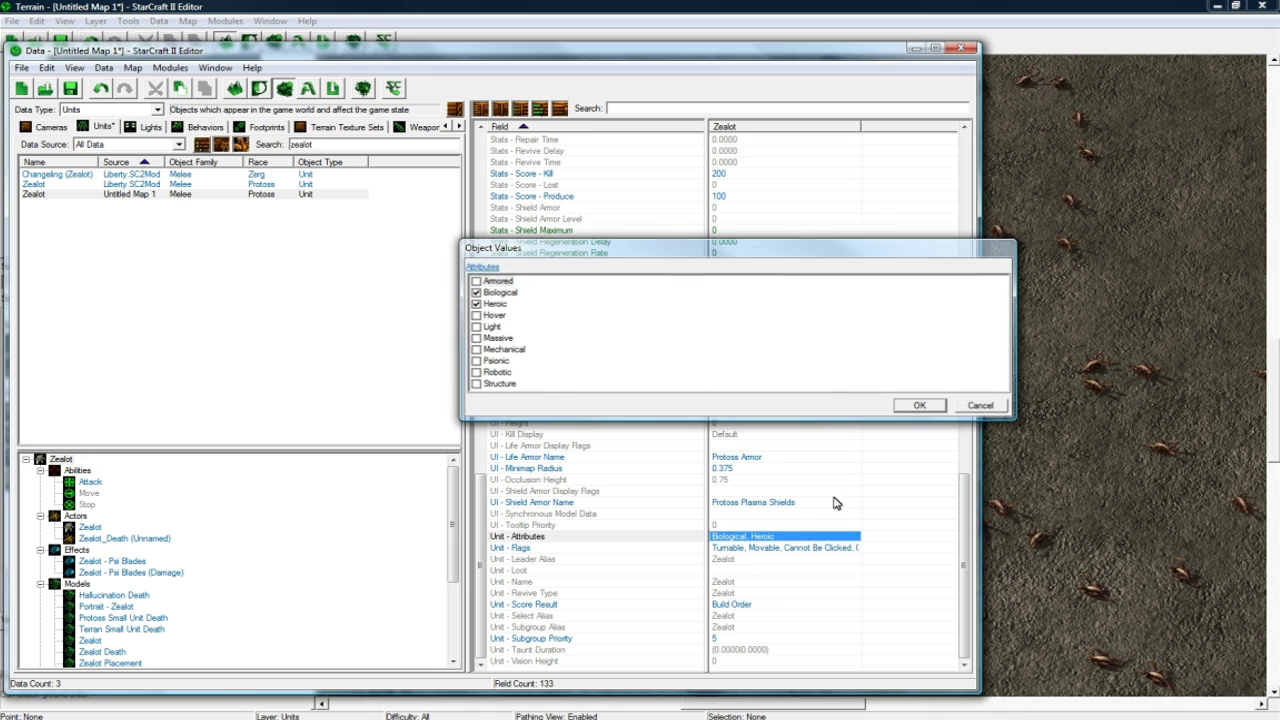
- Turn on the Hero flag in the Zealot's unit flags
click(781, 548)
double_click(781, 548)
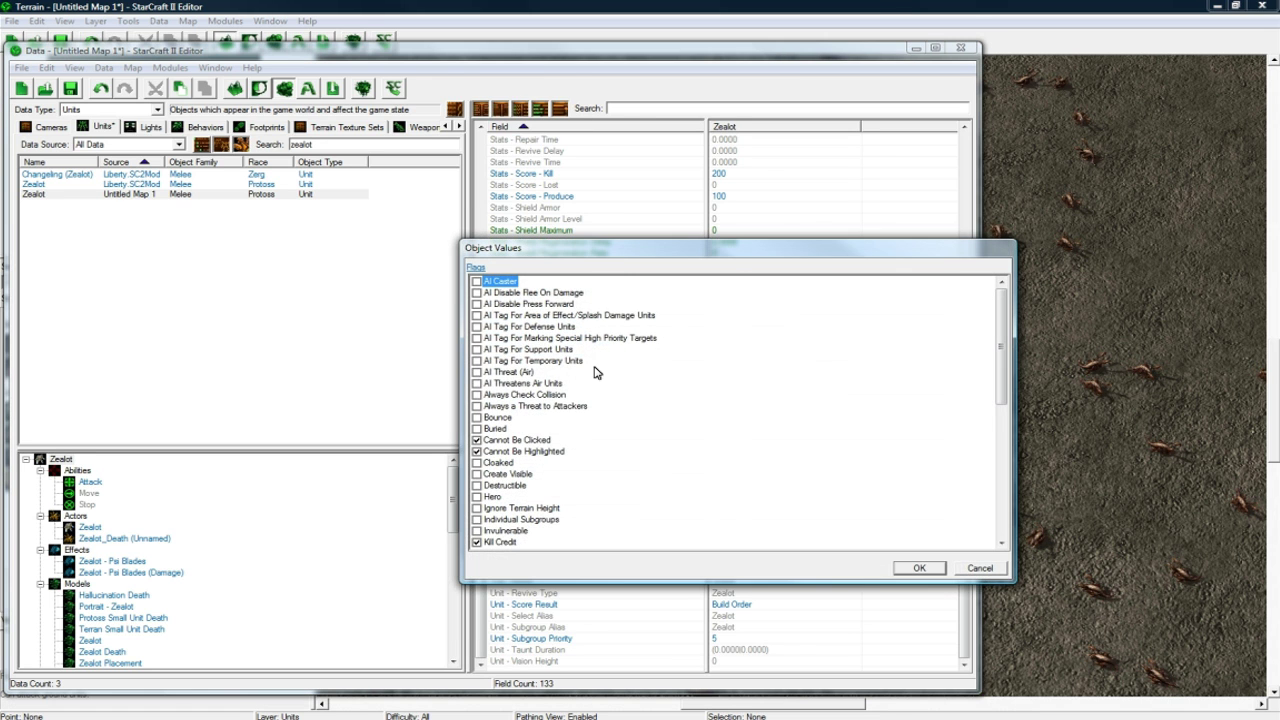
scroll(649, 463, down, 6)
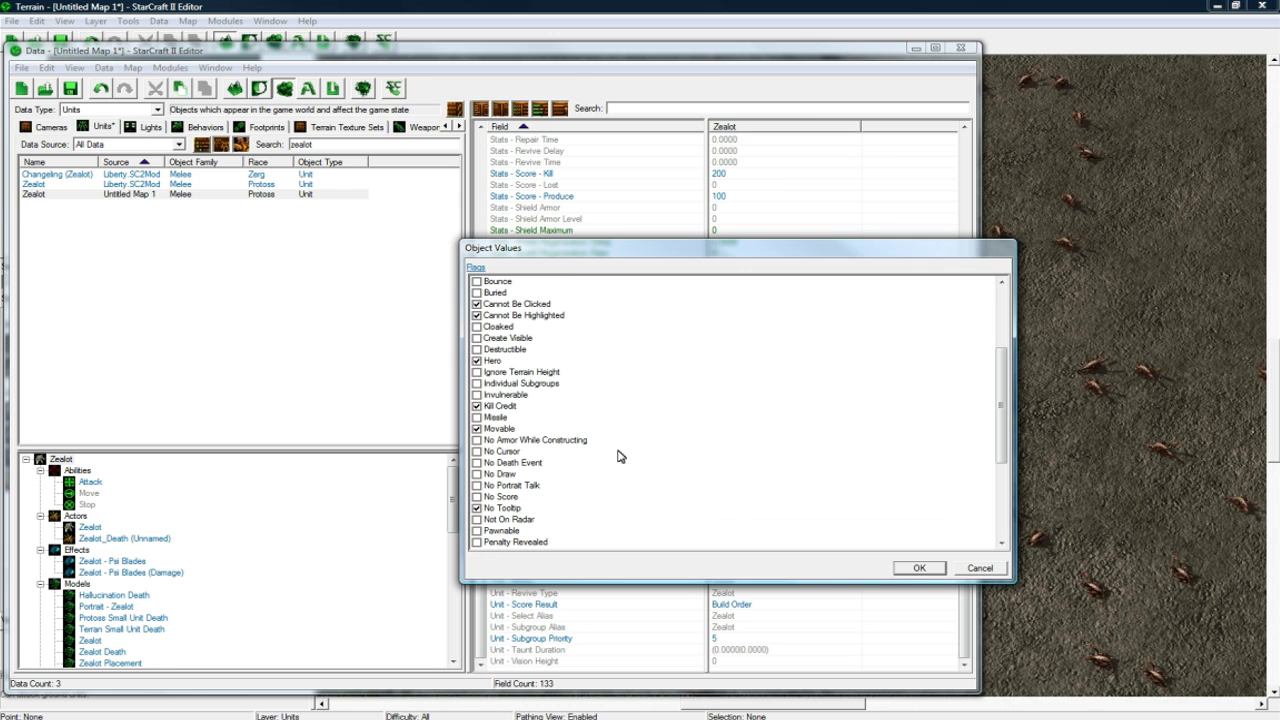
click(917, 568)
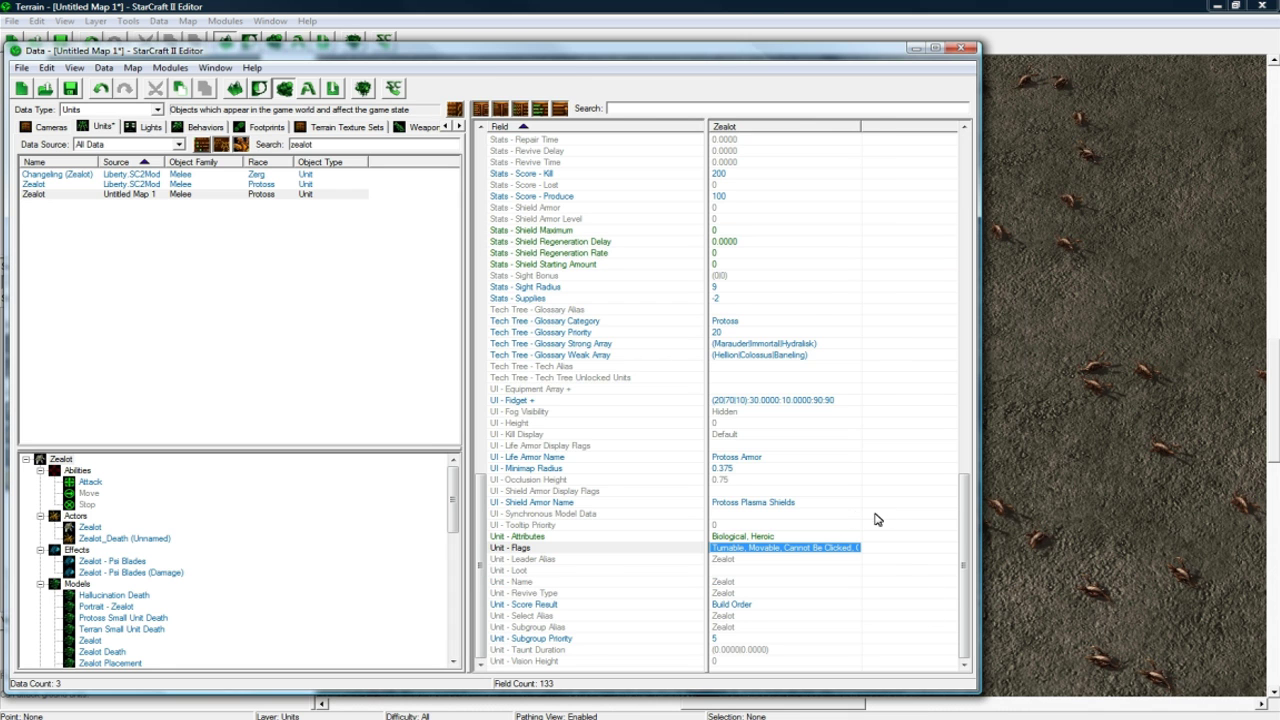
scroll(805, 550, up, 20)
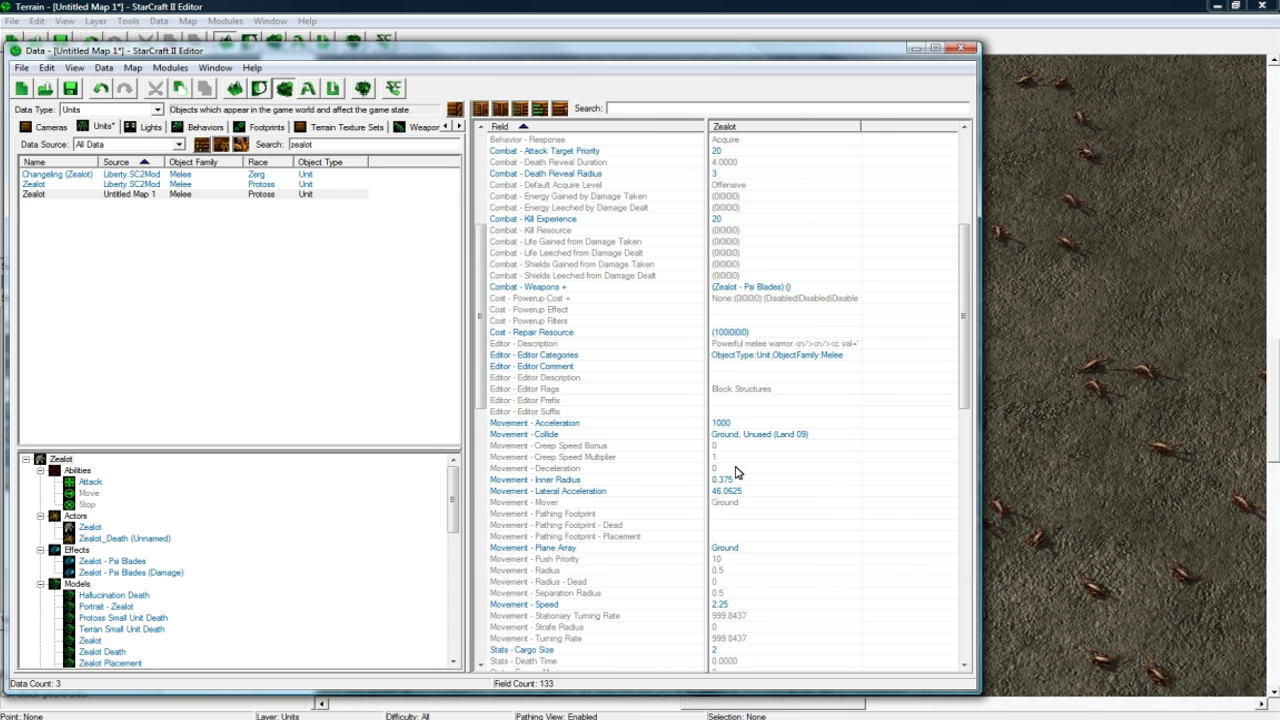
- Save the map with the Zealot edits as 'hero Tutorial' in the Maps folder
scroll(705, 447, down, 14)
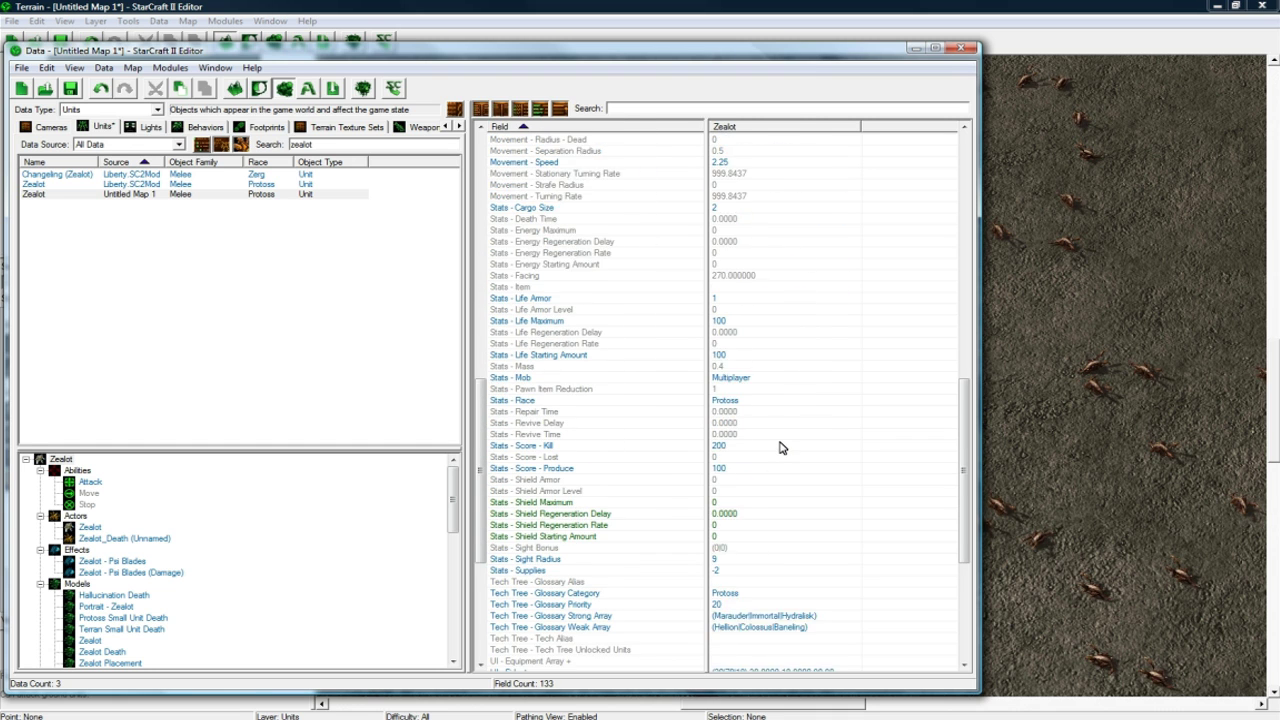
click(70, 88)
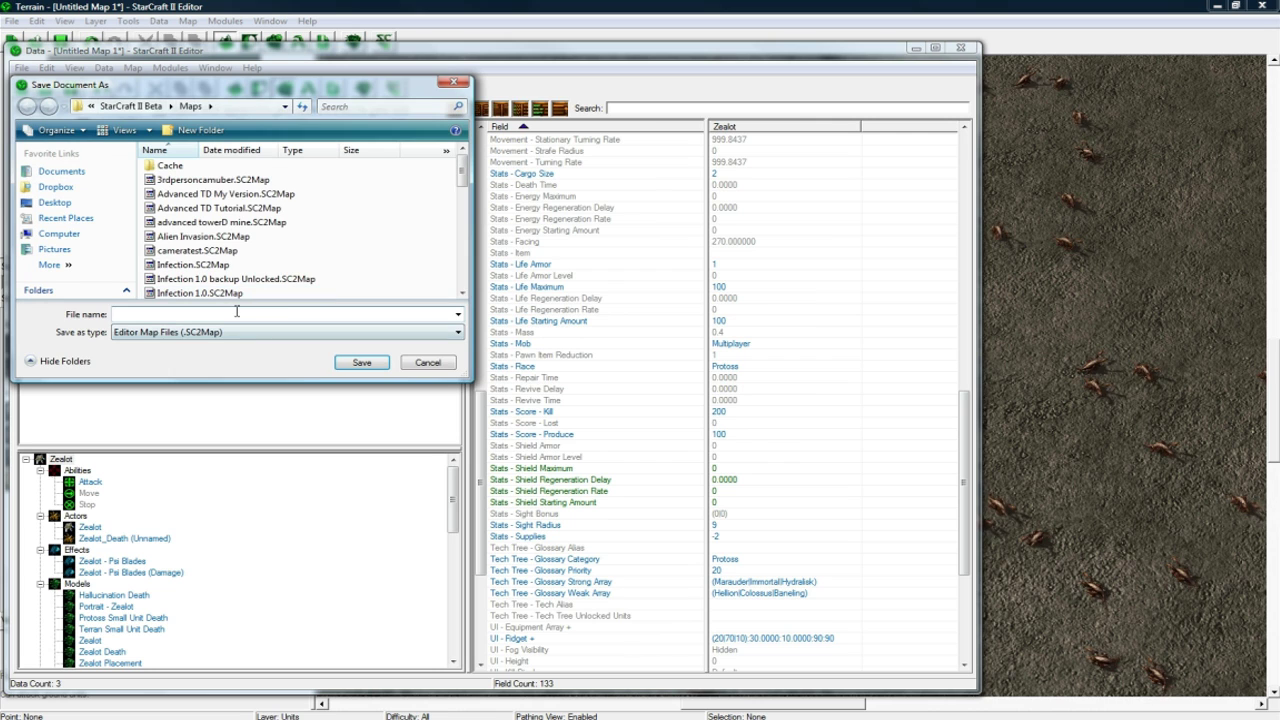
text(hero Tutorial)
key(Return)
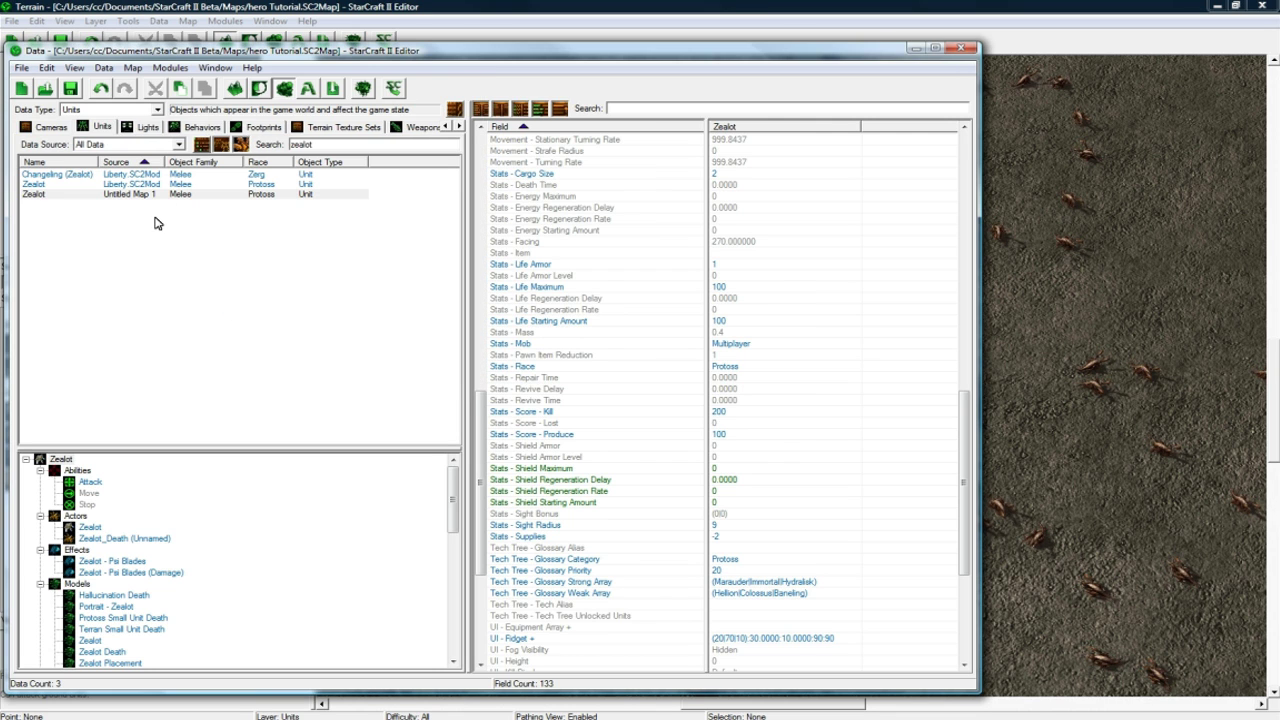
- Switch the data browser to Behaviors and clear the zealot search filter
click(240, 234)
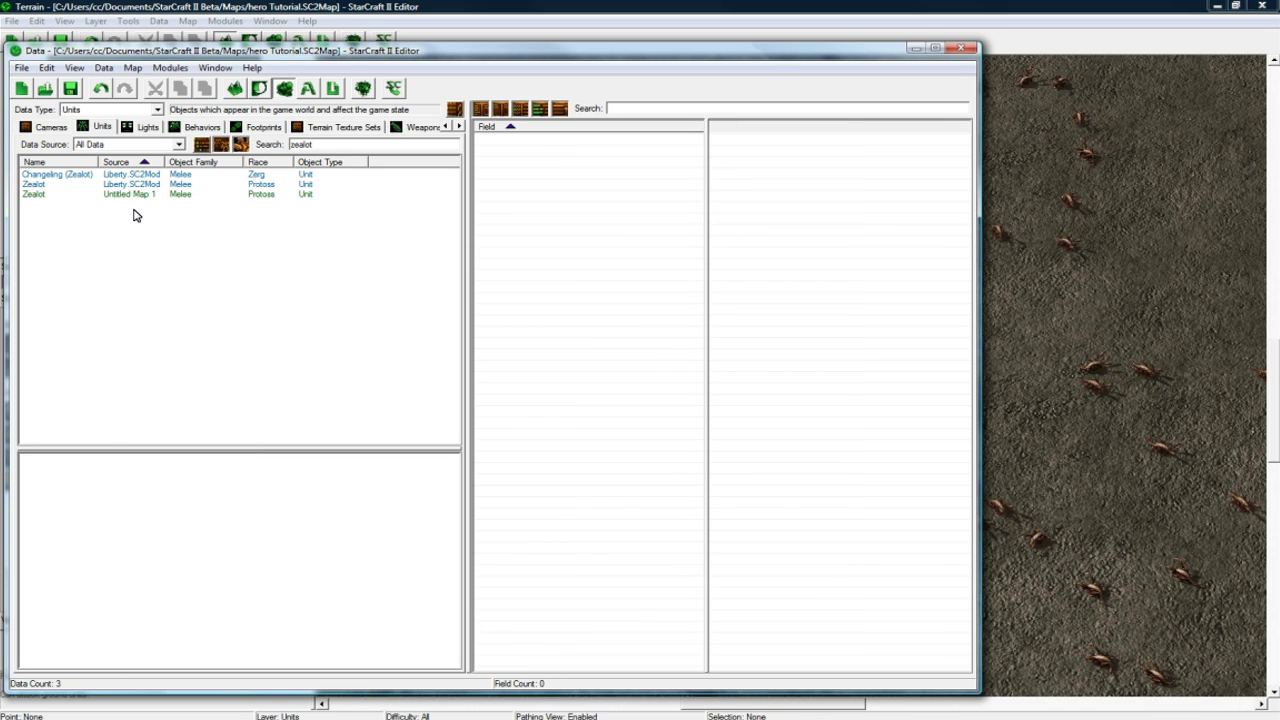
click(134, 113)
click(118, 293)
click(197, 127)
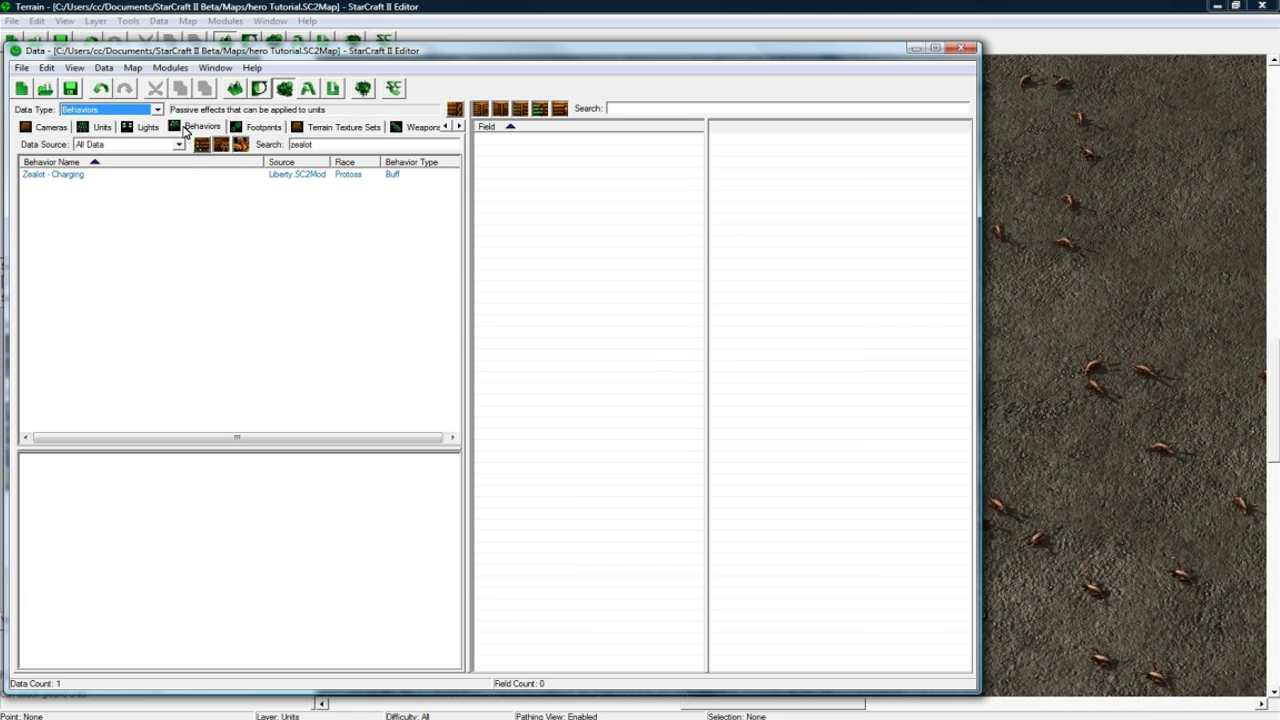
double_click(302, 145)
key(BackSpace)
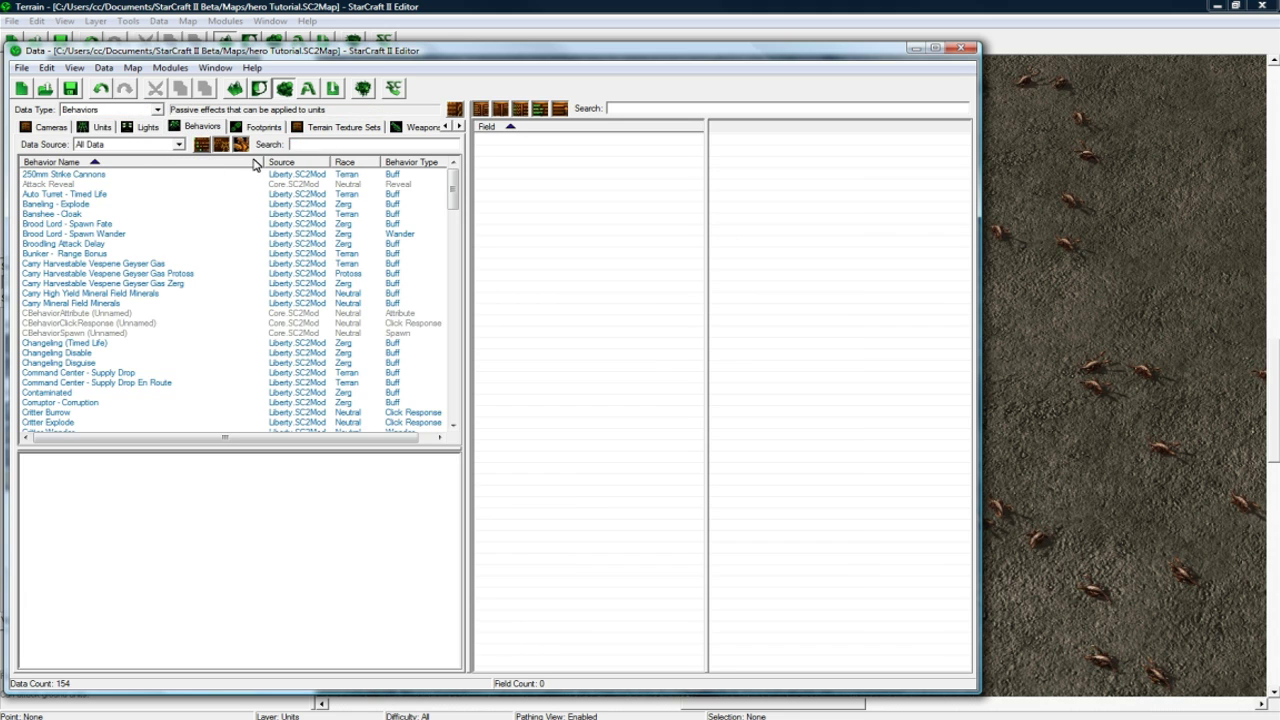
- Add an Attribute behavior named Strength with the suggested ID Strength
right_click(95, 184)
click(132, 191)
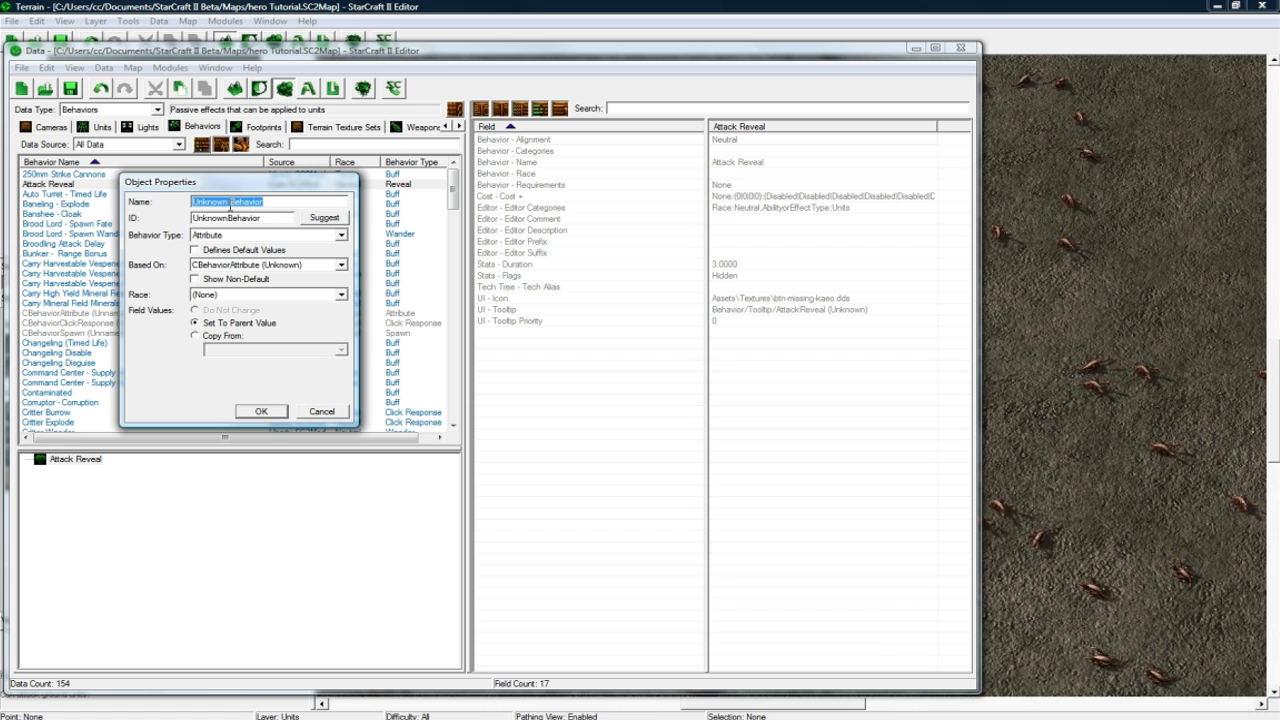
text(Strength)
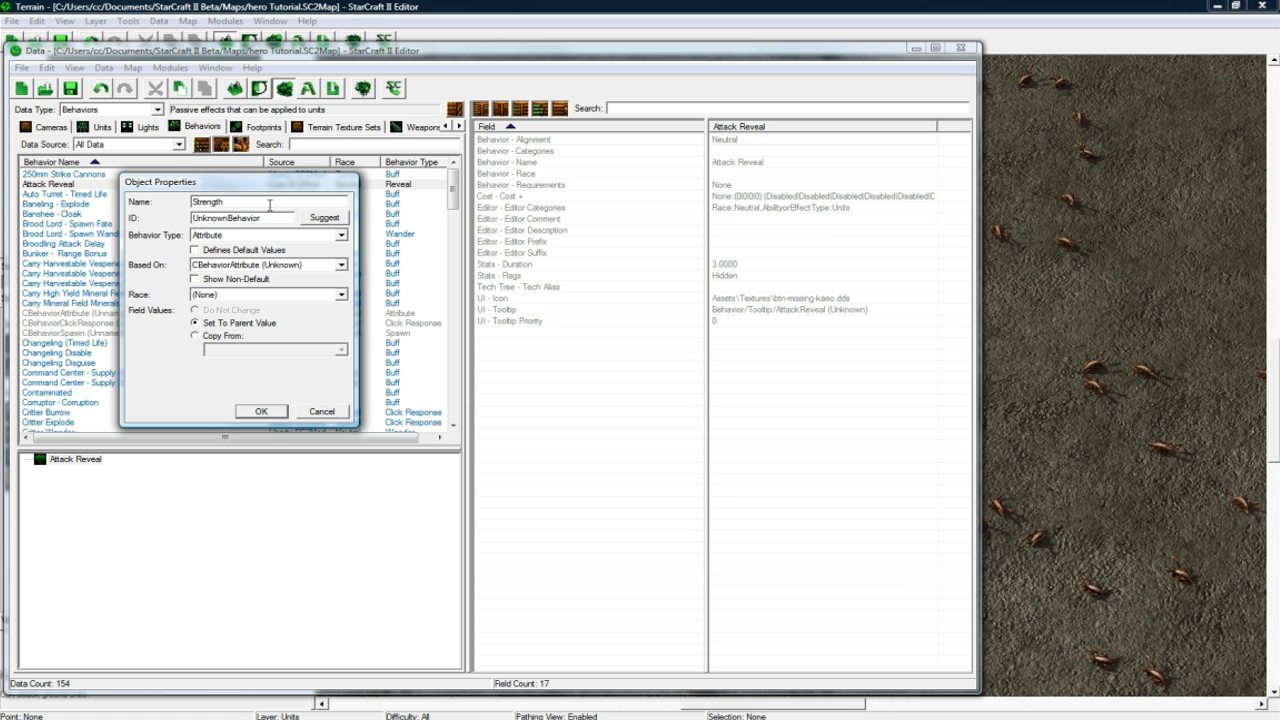
click(322, 220)
click(252, 238)
click(233, 238)
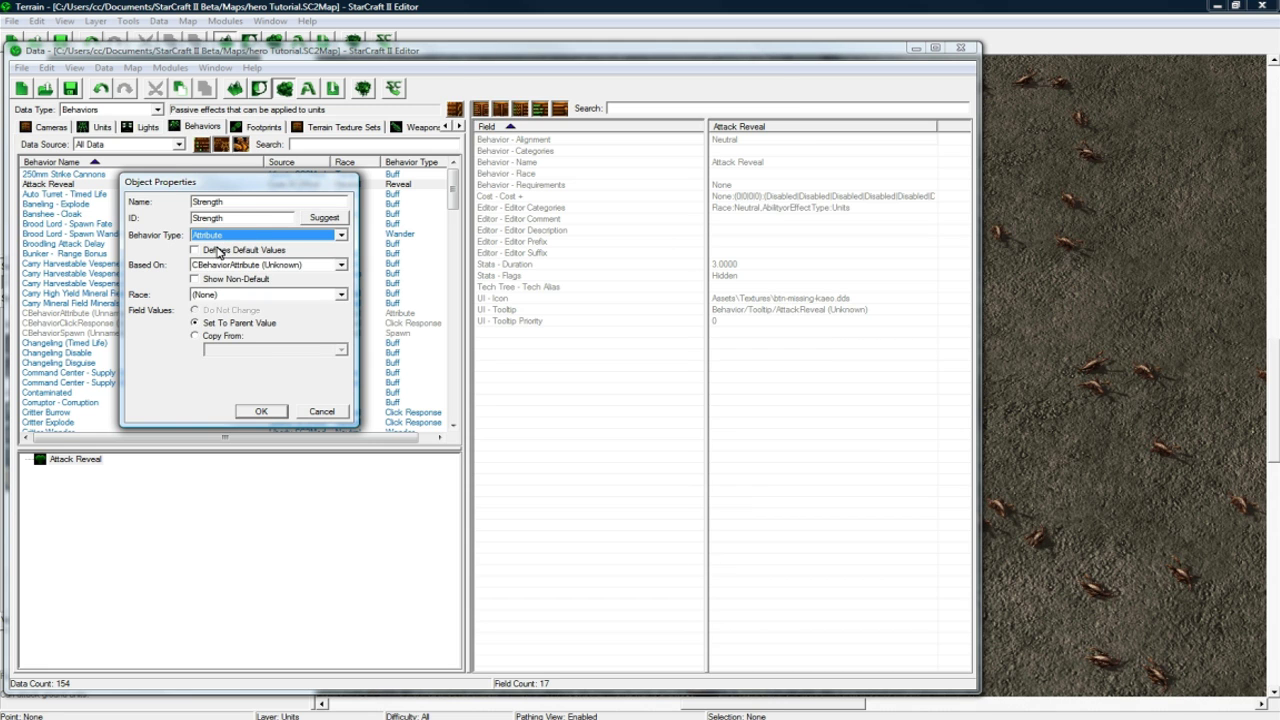
click(261, 412)
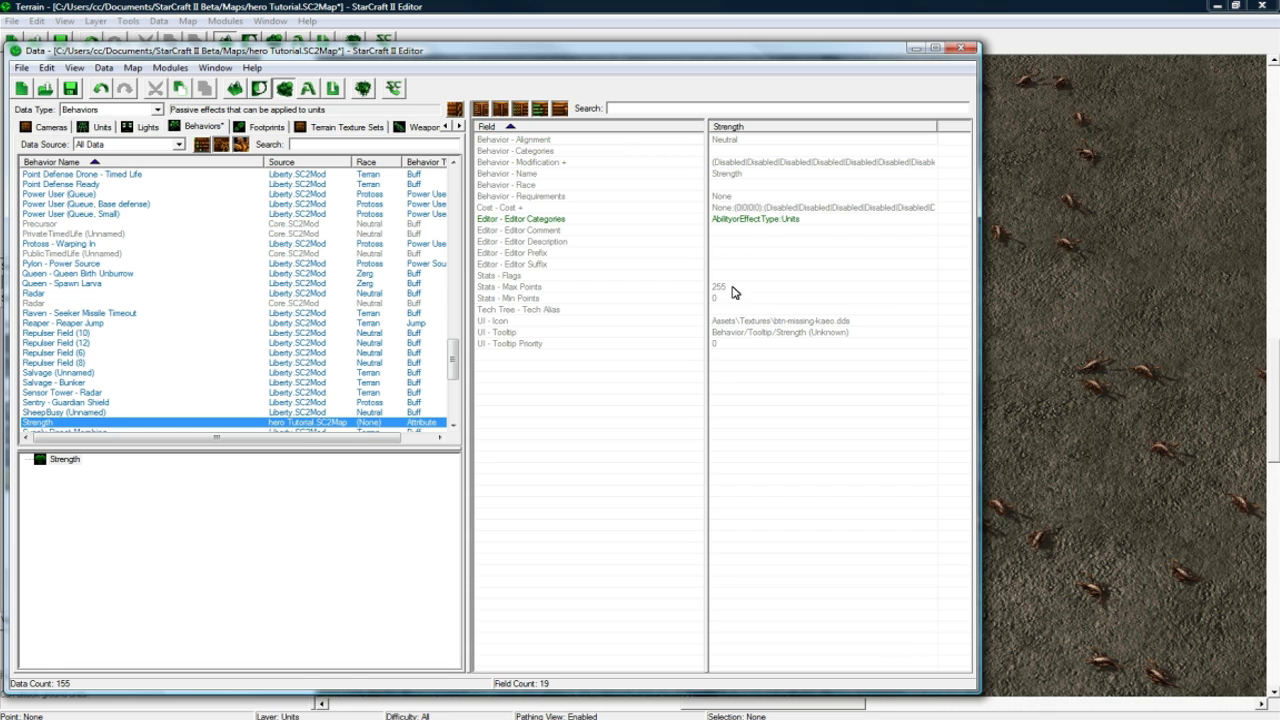
double_click(733, 290)
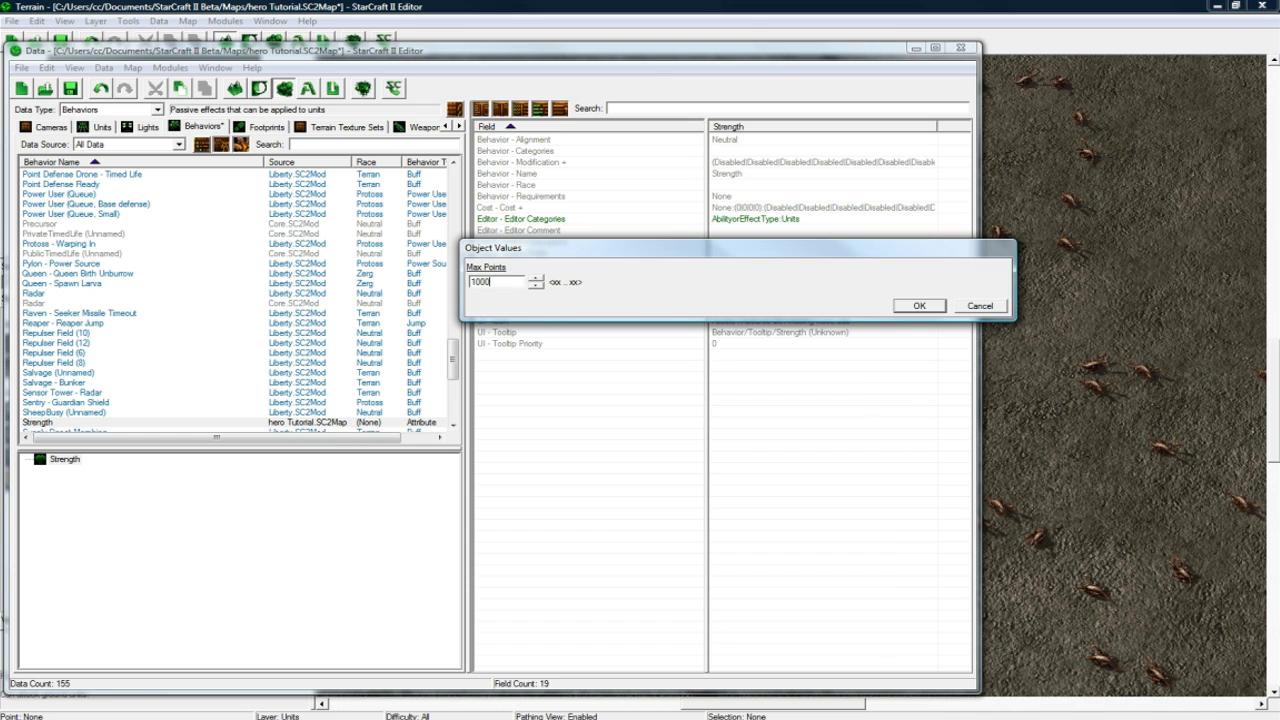
key(Return)
double_click(729, 289)
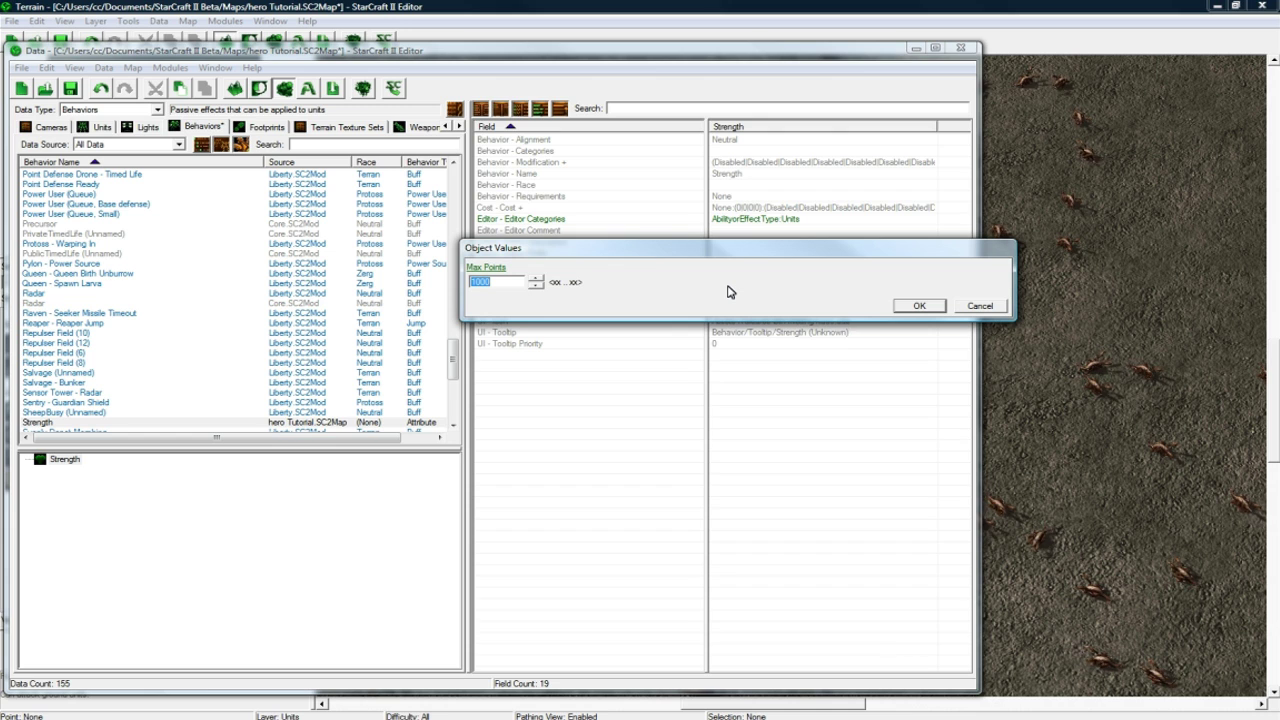
text(255)
key(Return)
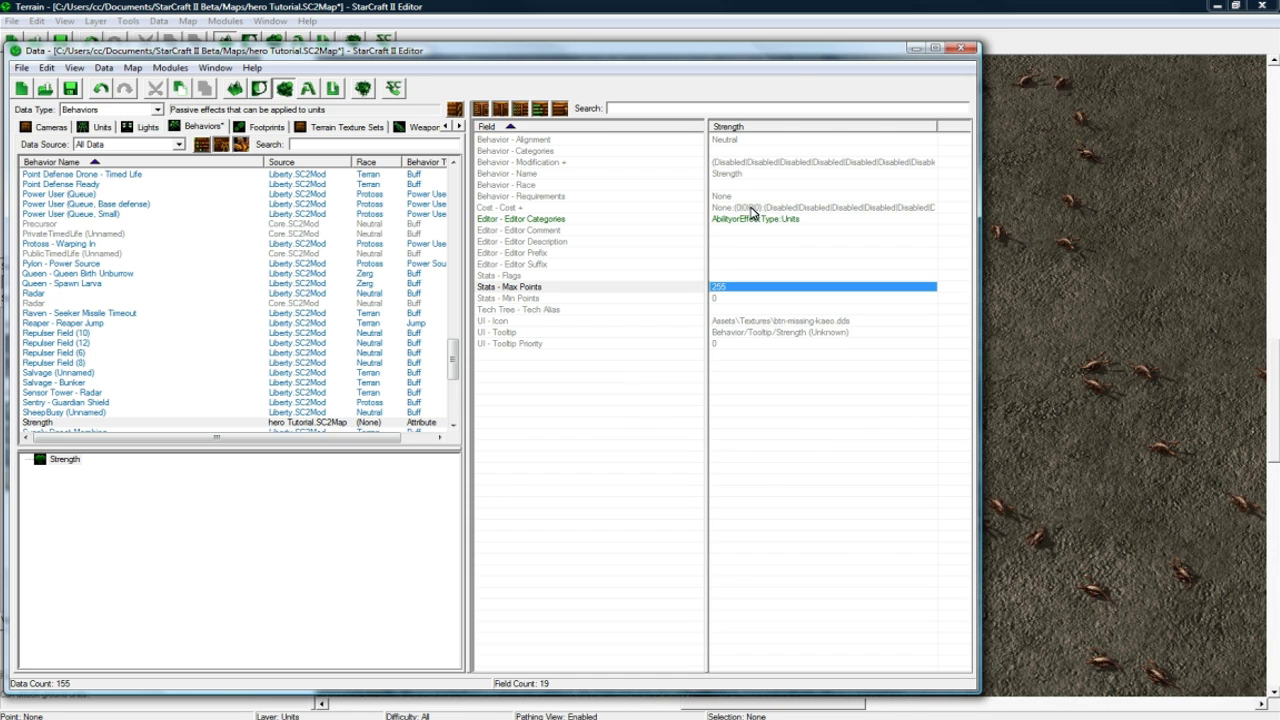
- Open Strength's Behavior - Modification values on the Unit tab
click(753, 163)
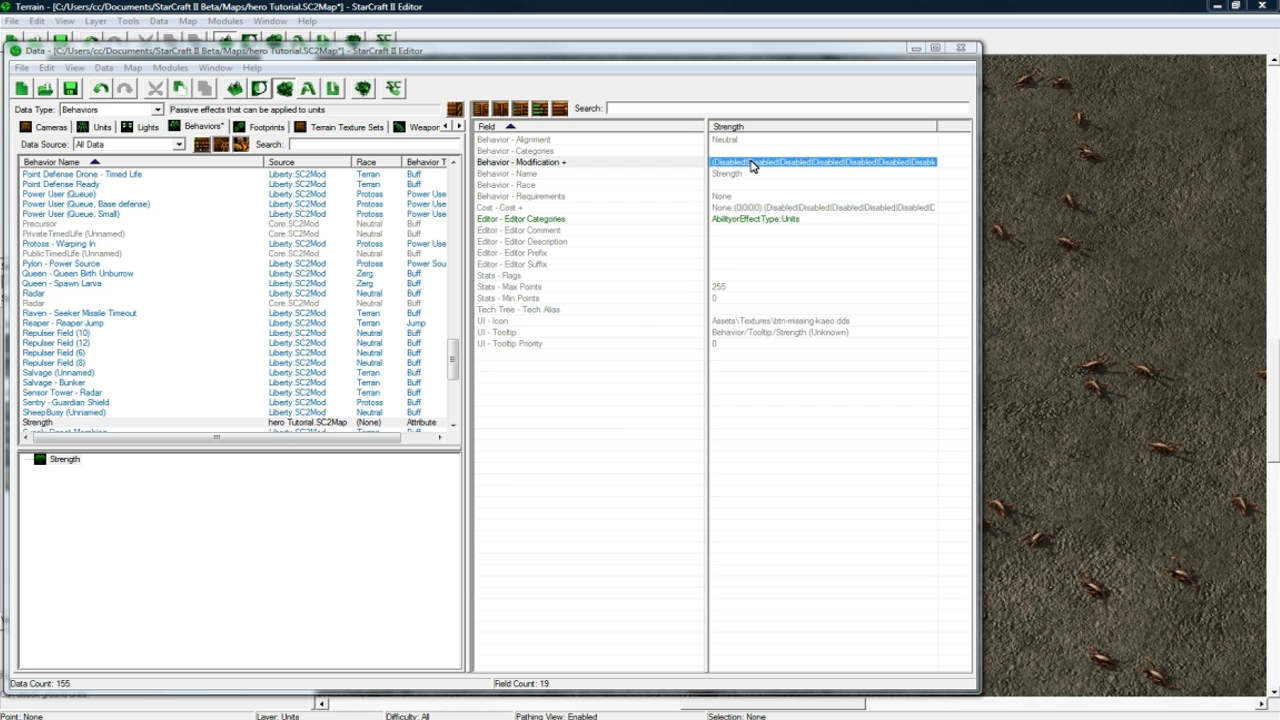
double_click(740, 167)
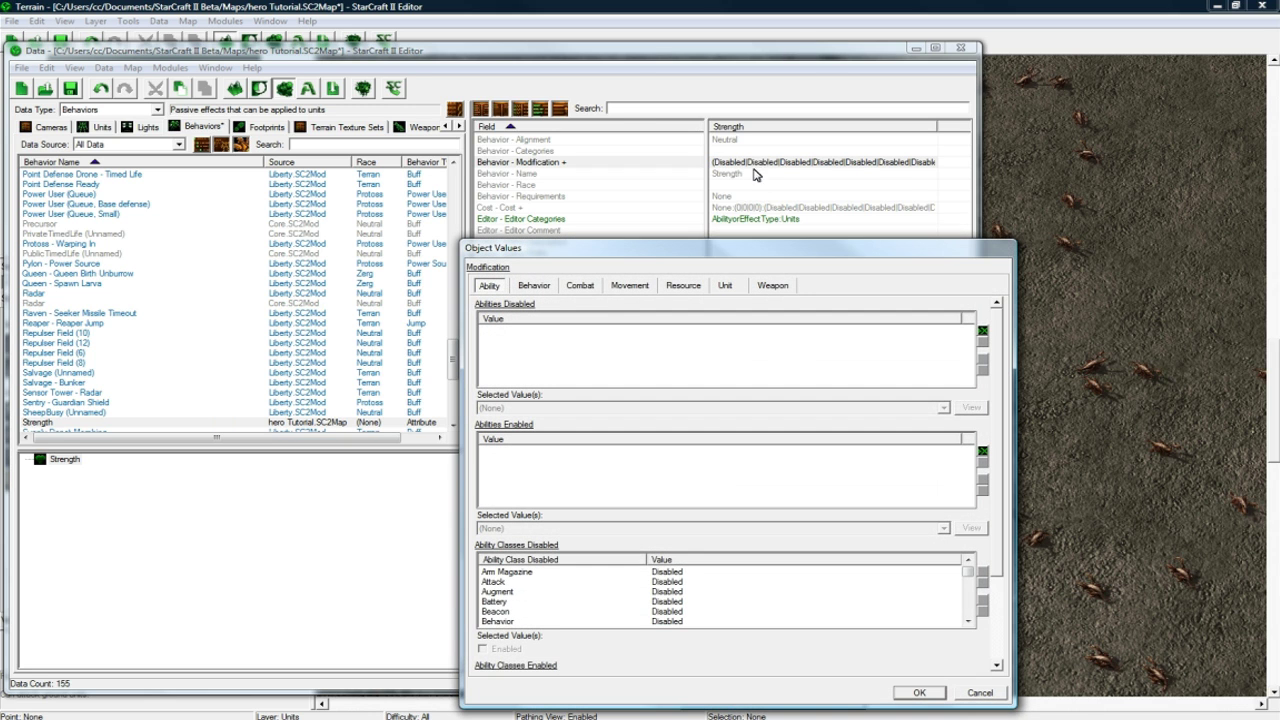
click(733, 287)
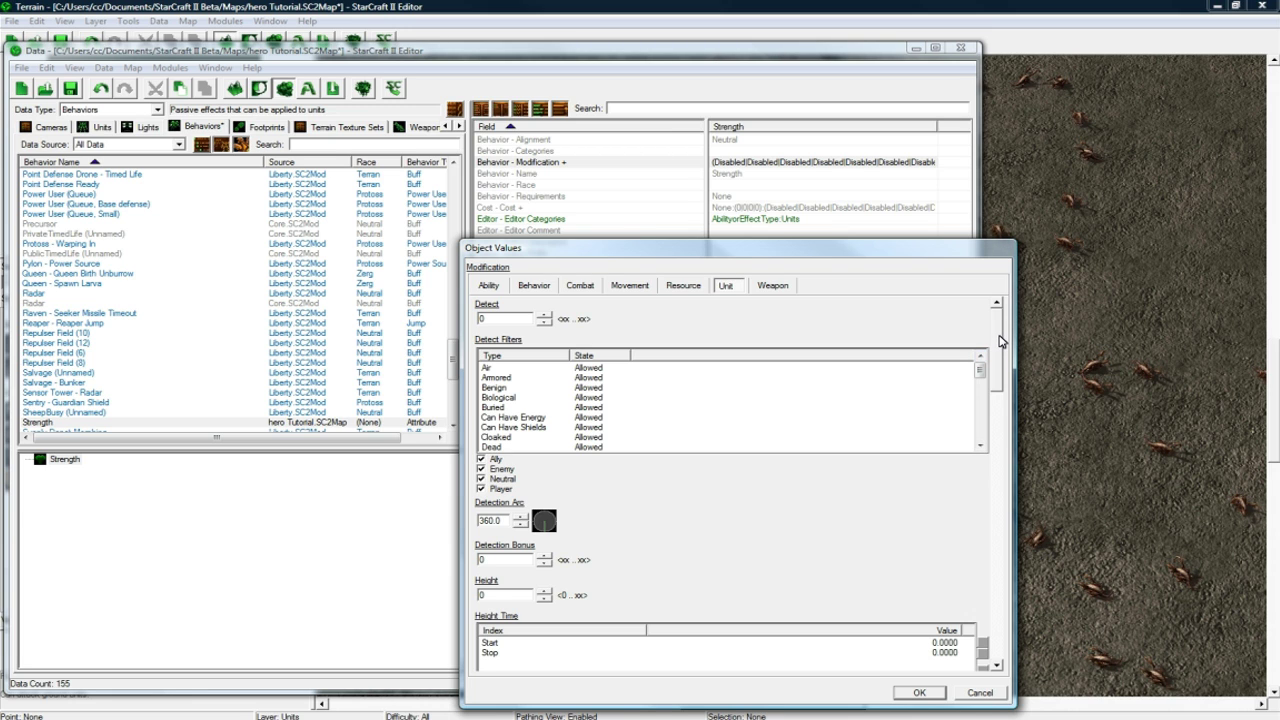
drag(1000, 341, 1003, 572)
- Set the Life entry under Vital Max Bonus to 15 and confirm
click(563, 495)
click(568, 505)
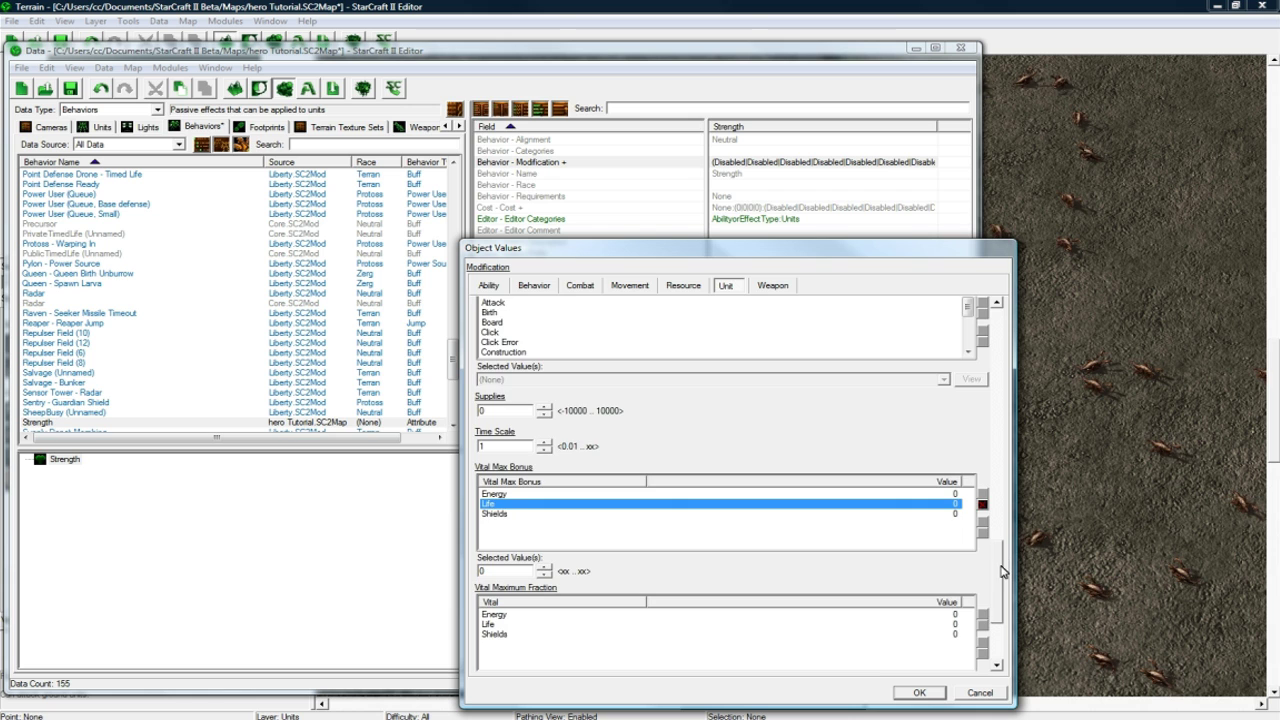
drag(1001, 566, 996, 612)
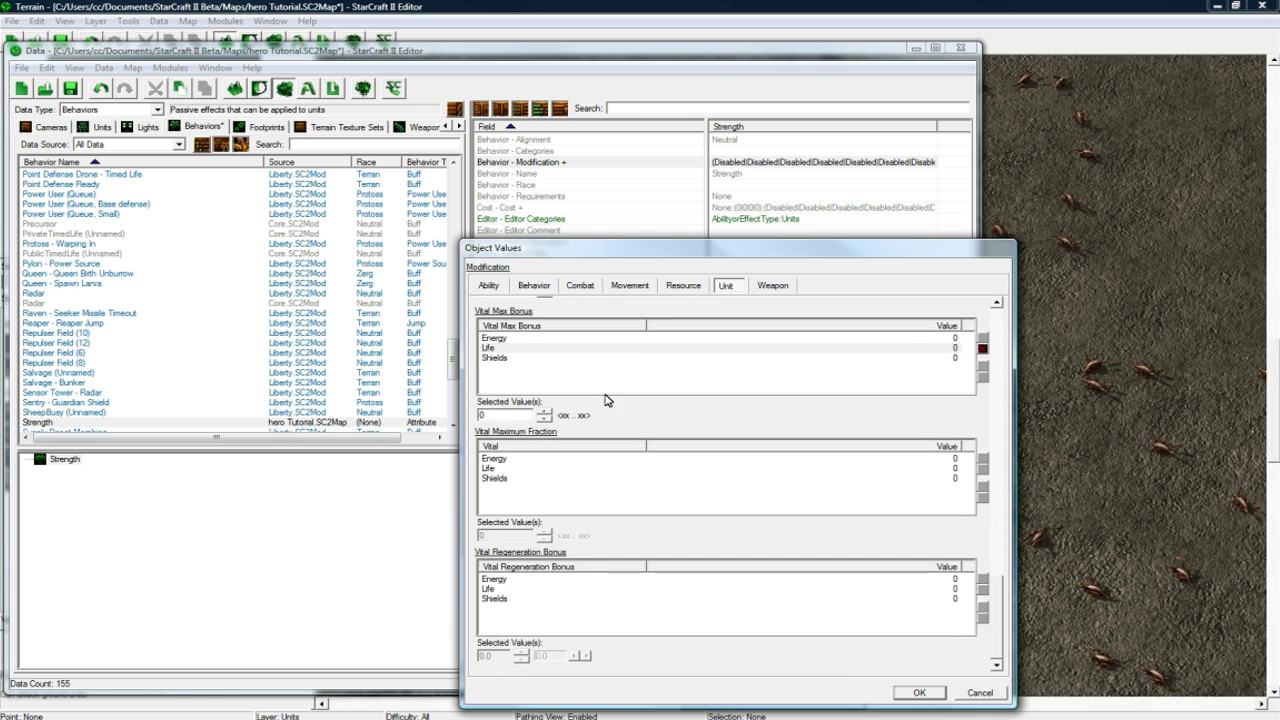
click(505, 348)
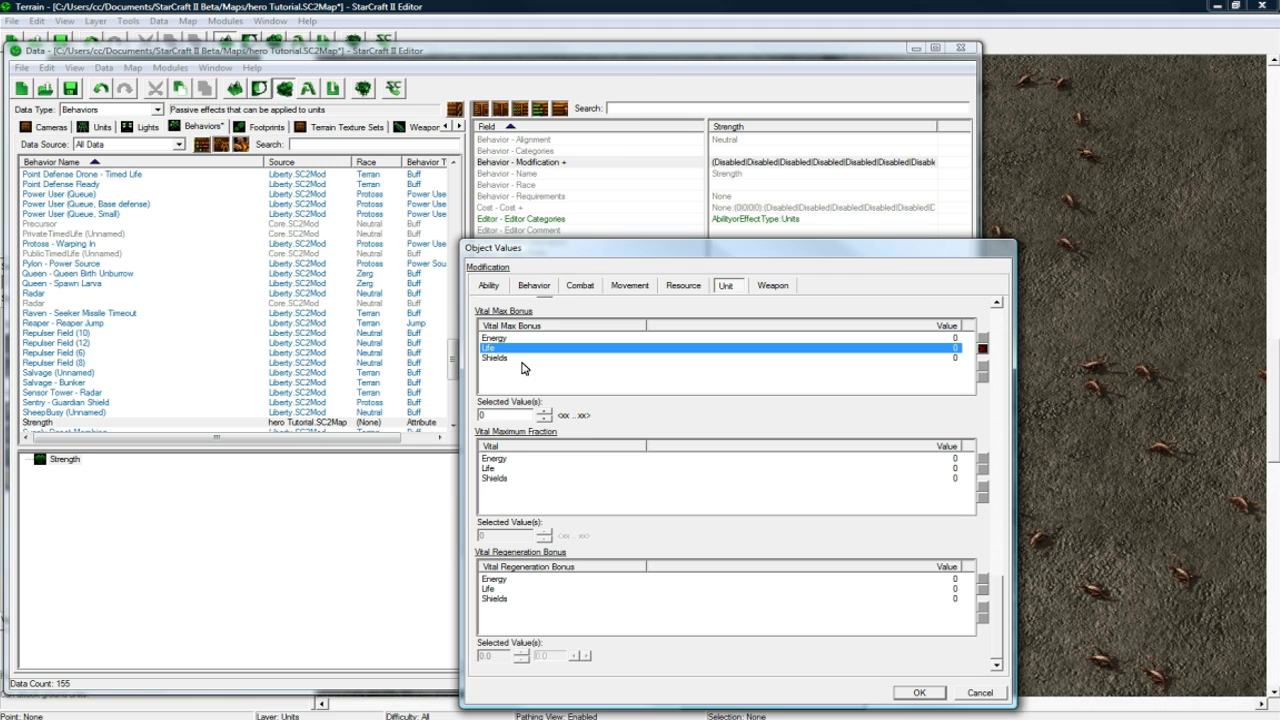
click(505, 414)
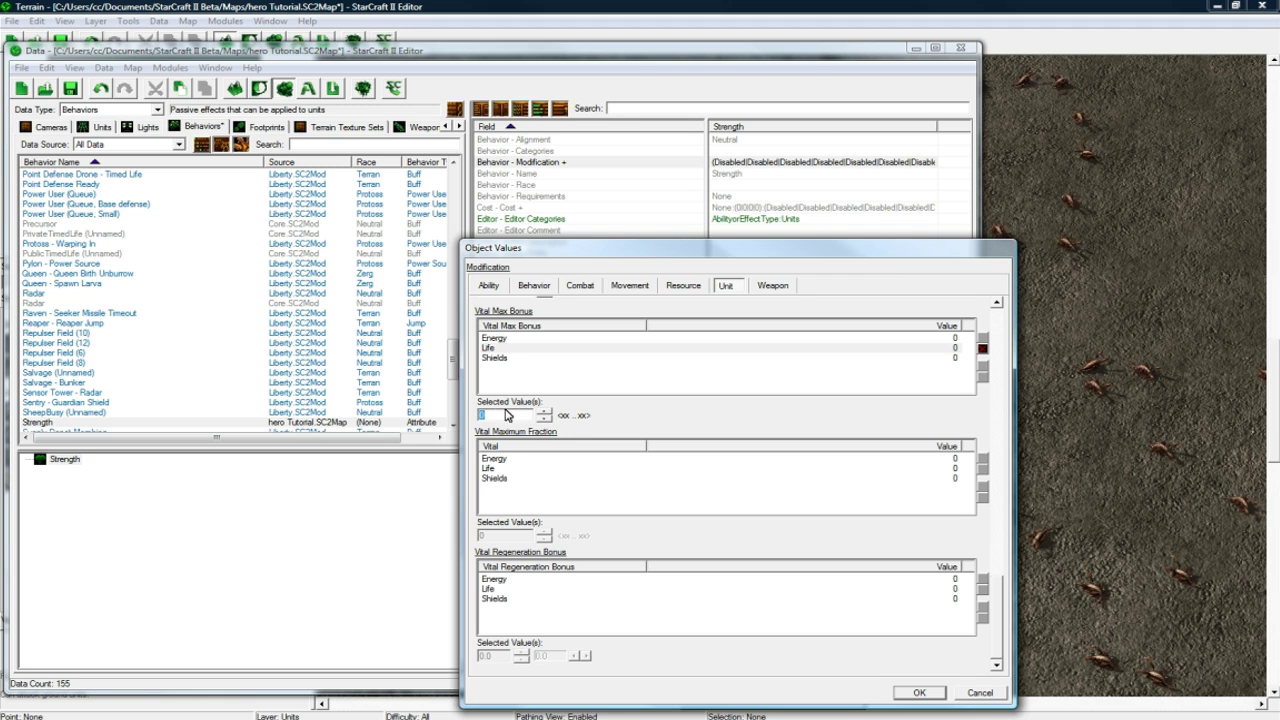
text(15)
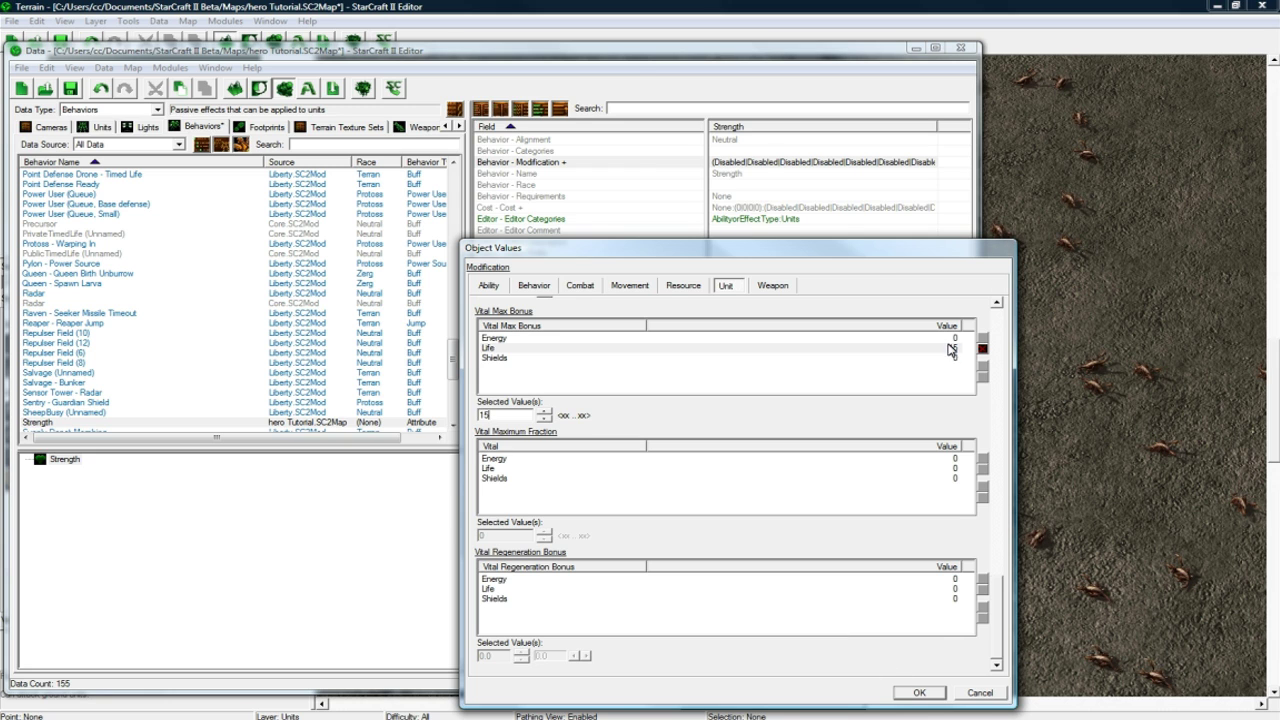
click(926, 692)
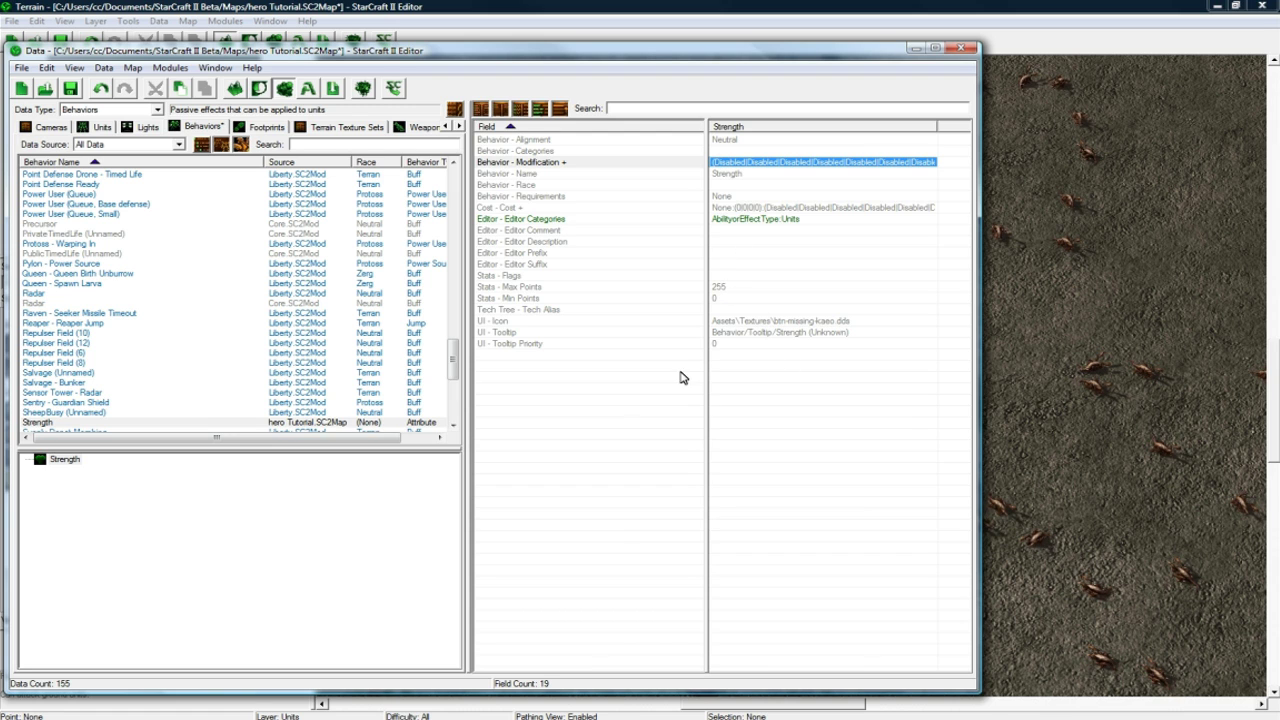
- Add an Attribute behavior named Agility with the suggested ID Agility
right_click(100, 375)
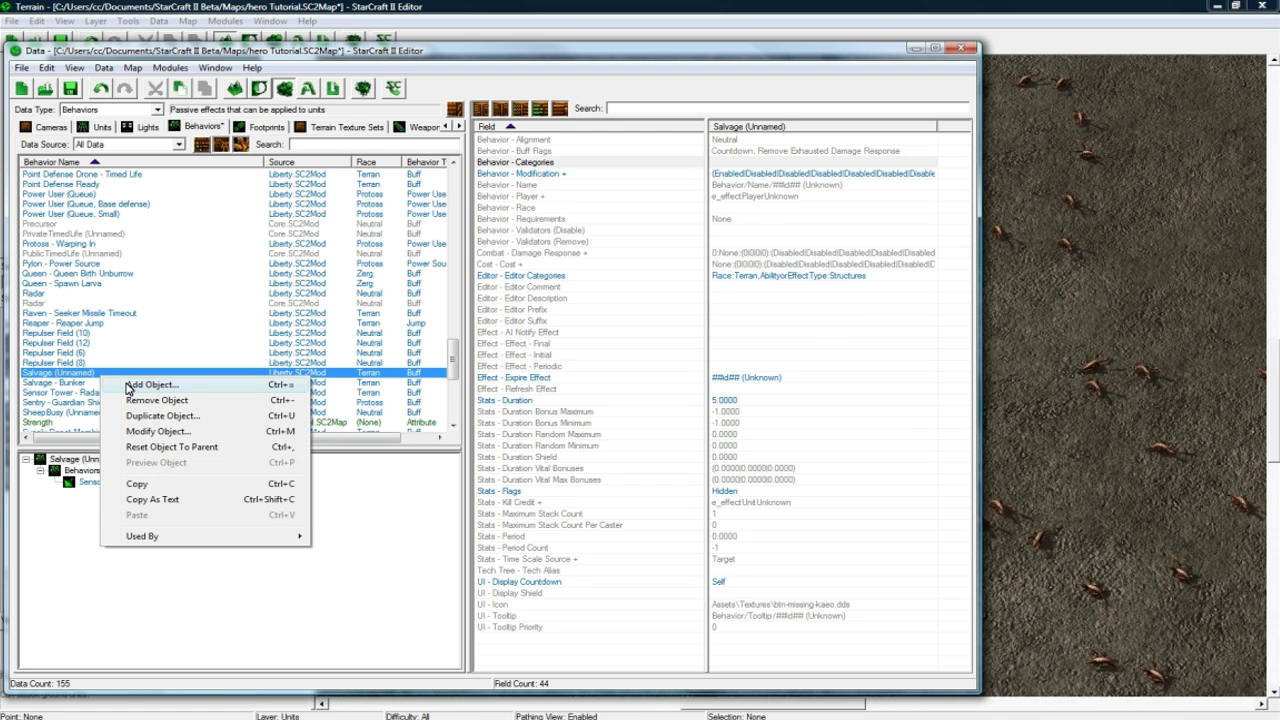
click(150, 385)
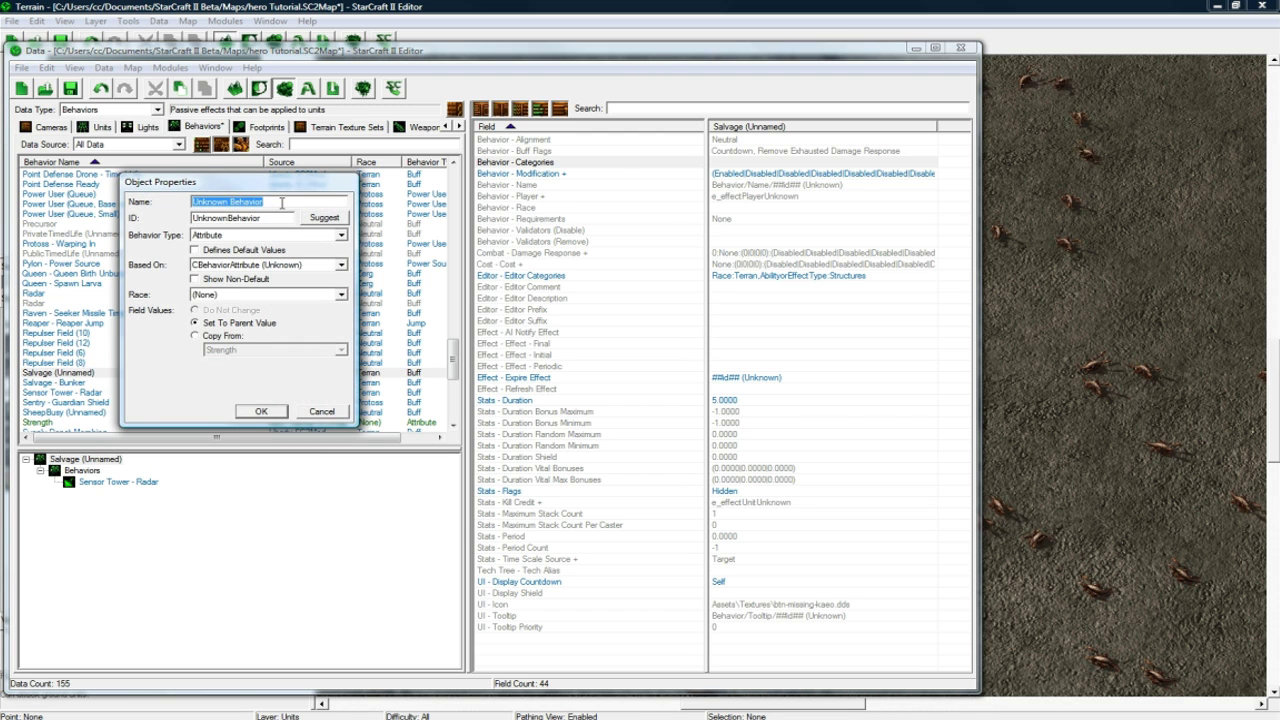
text(Agility)
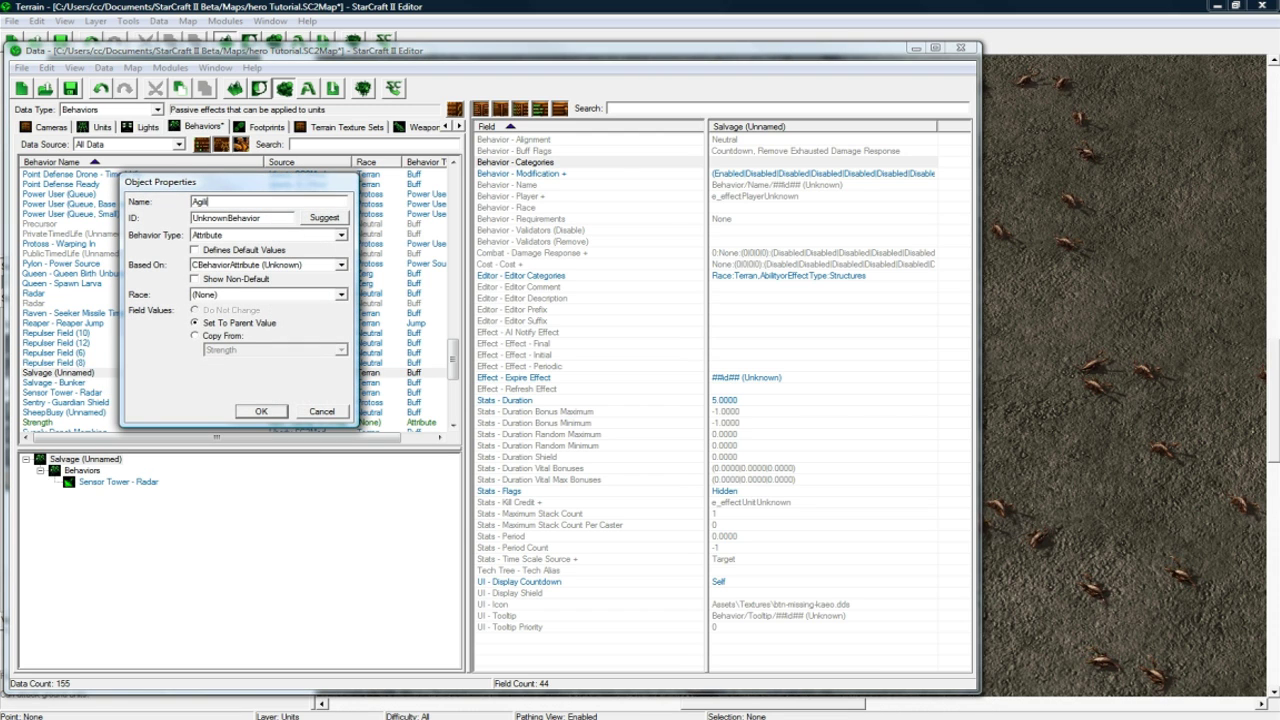
click(337, 220)
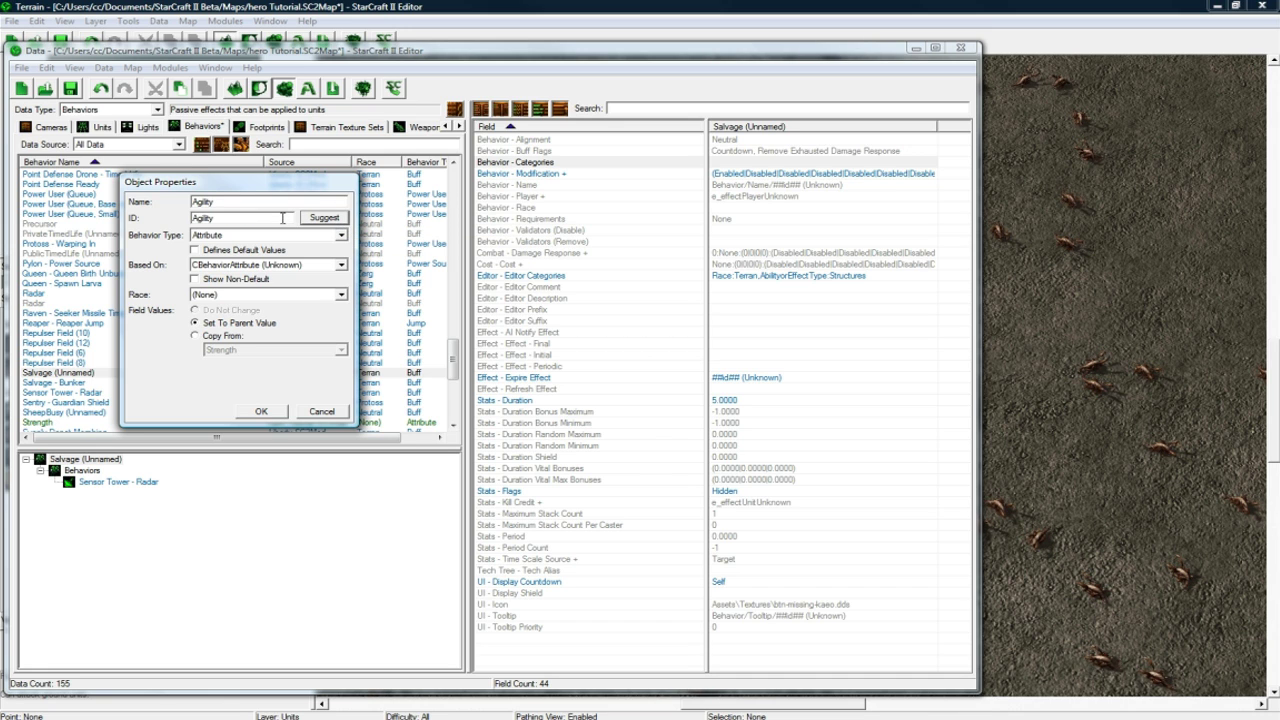
click(235, 237)
click(230, 242)
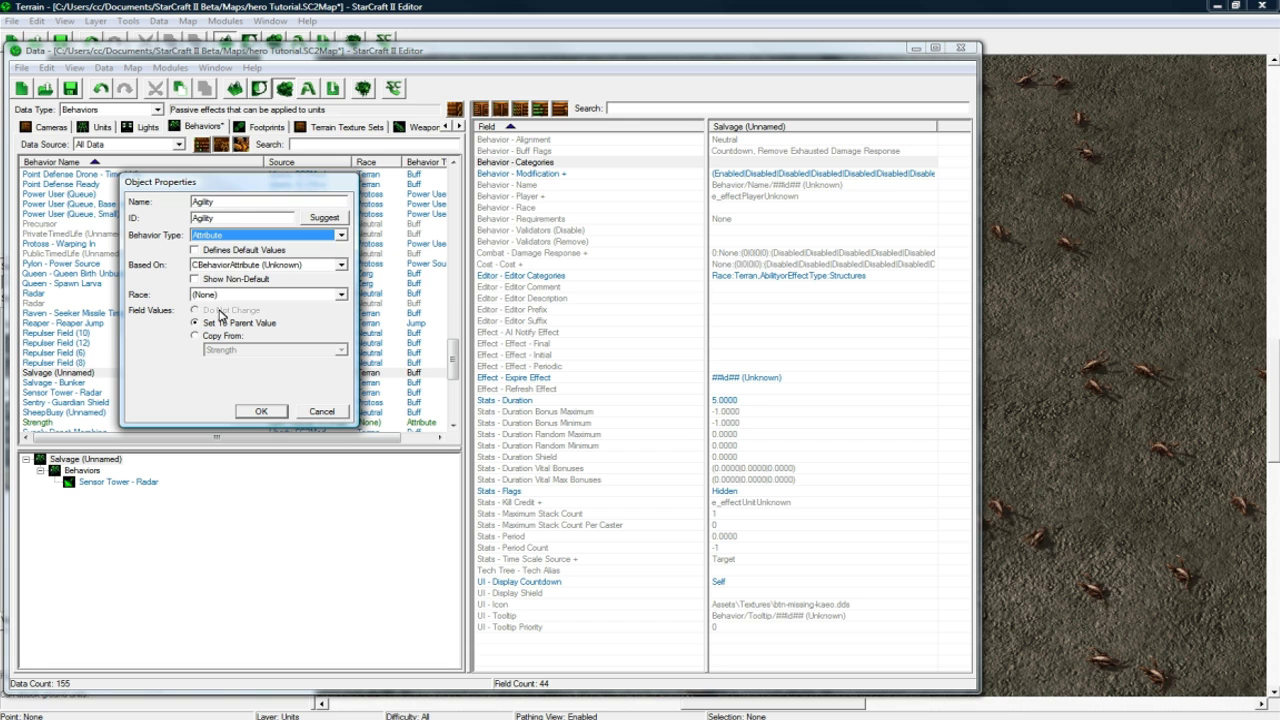
click(256, 412)
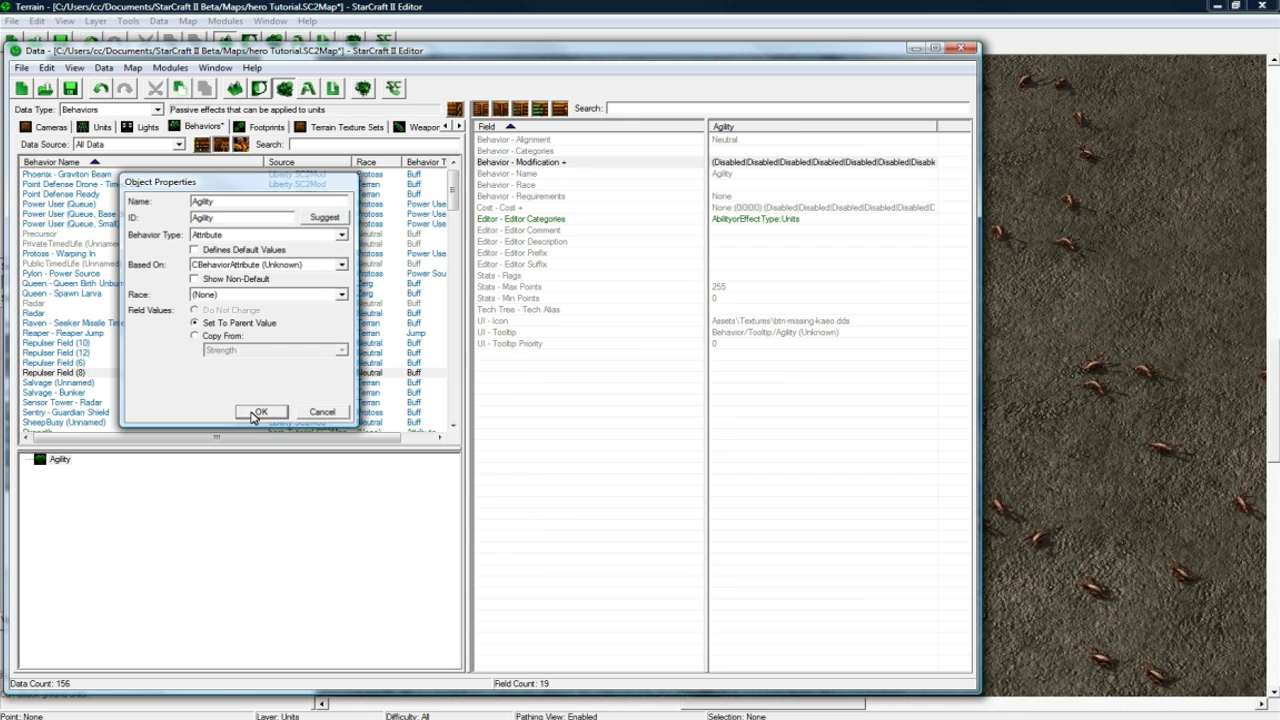
- In Agility's modification Combat tab, set unscaled Melee damage dealt to 1
click(735, 166)
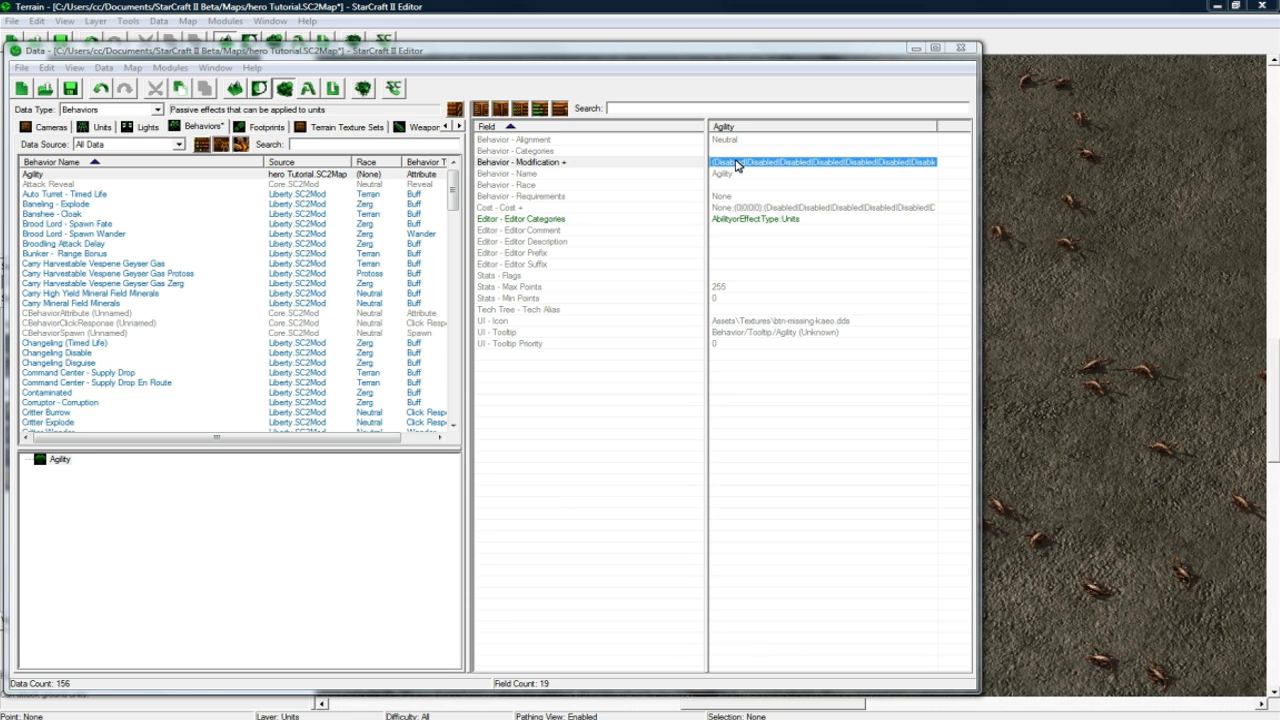
double_click(735, 164)
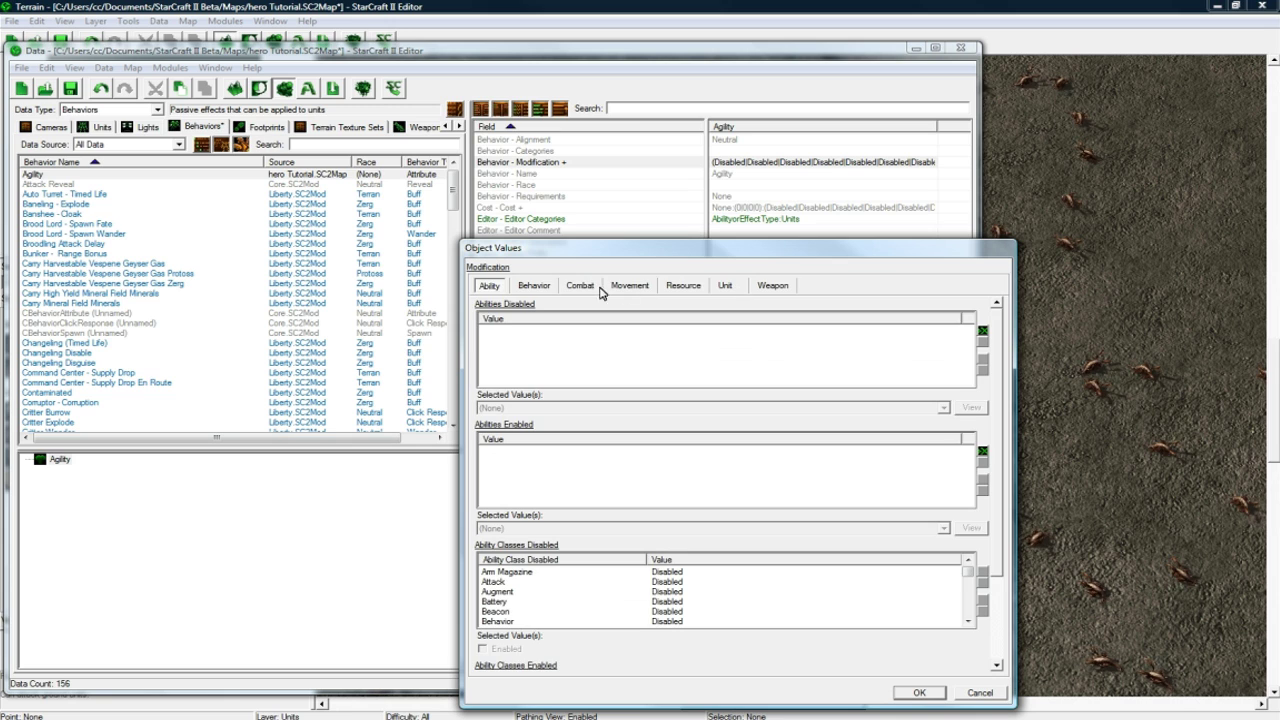
click(578, 287)
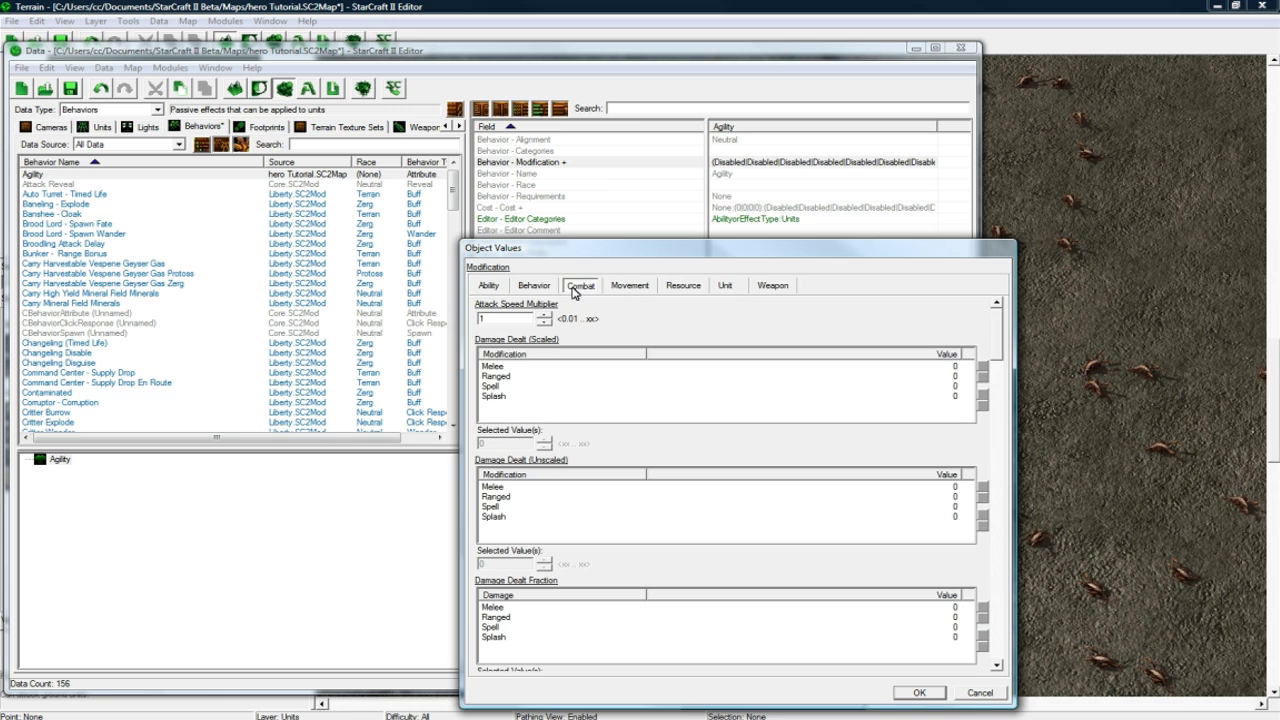
click(524, 490)
click(504, 564)
text(1)
- Set unscaled Ranged damage dealt to 1, review both bonuses and confirm
click(535, 497)
click(505, 563)
text(1)
click(535, 494)
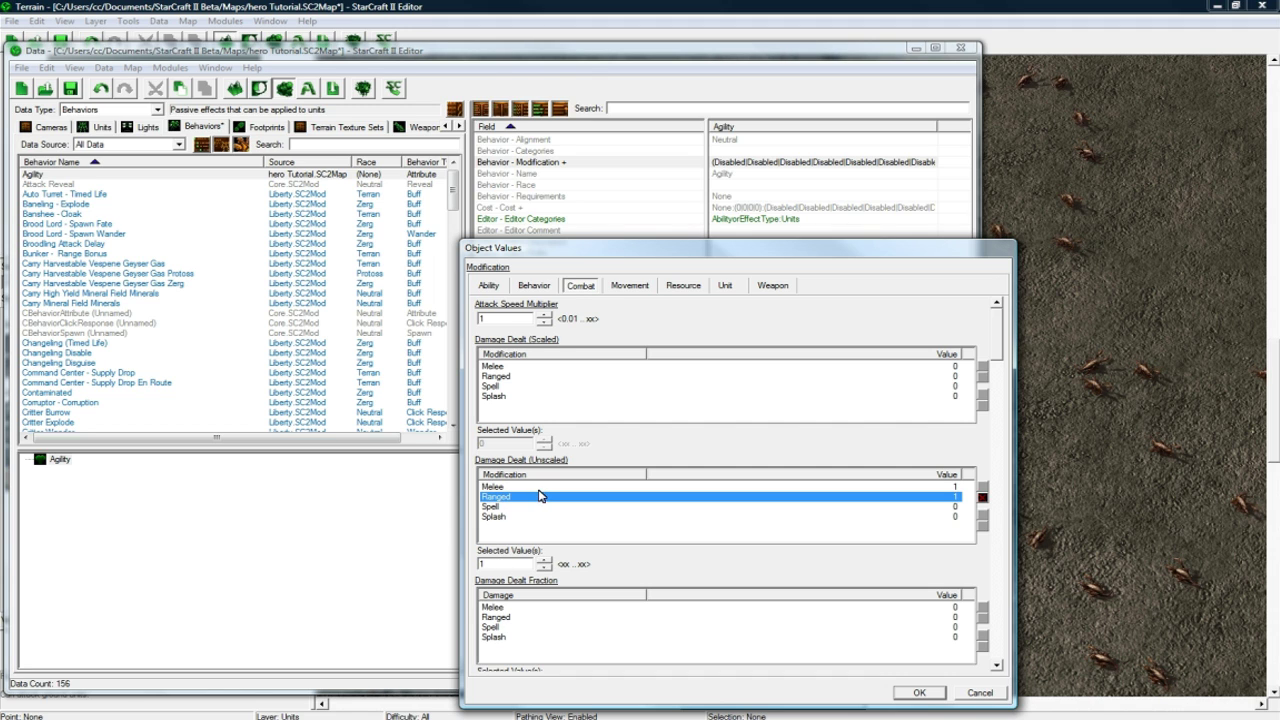
click(540, 508)
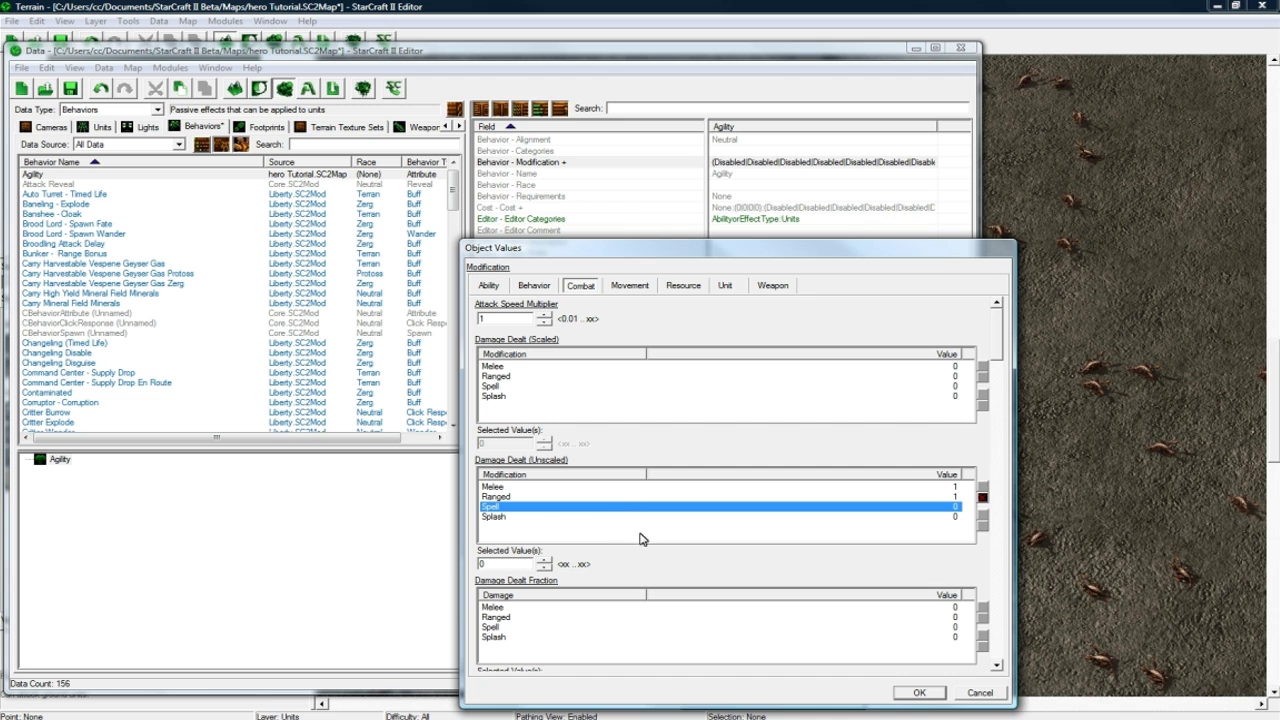
drag(516, 530, 543, 490)
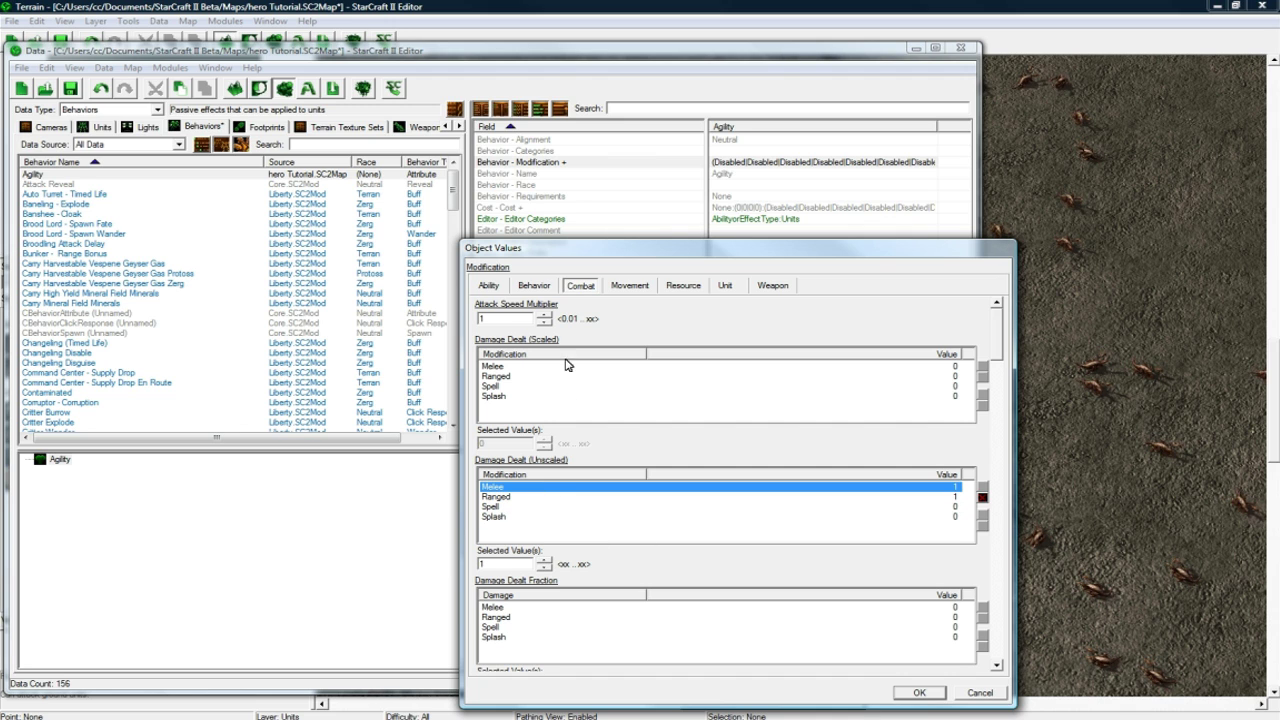
click(597, 497)
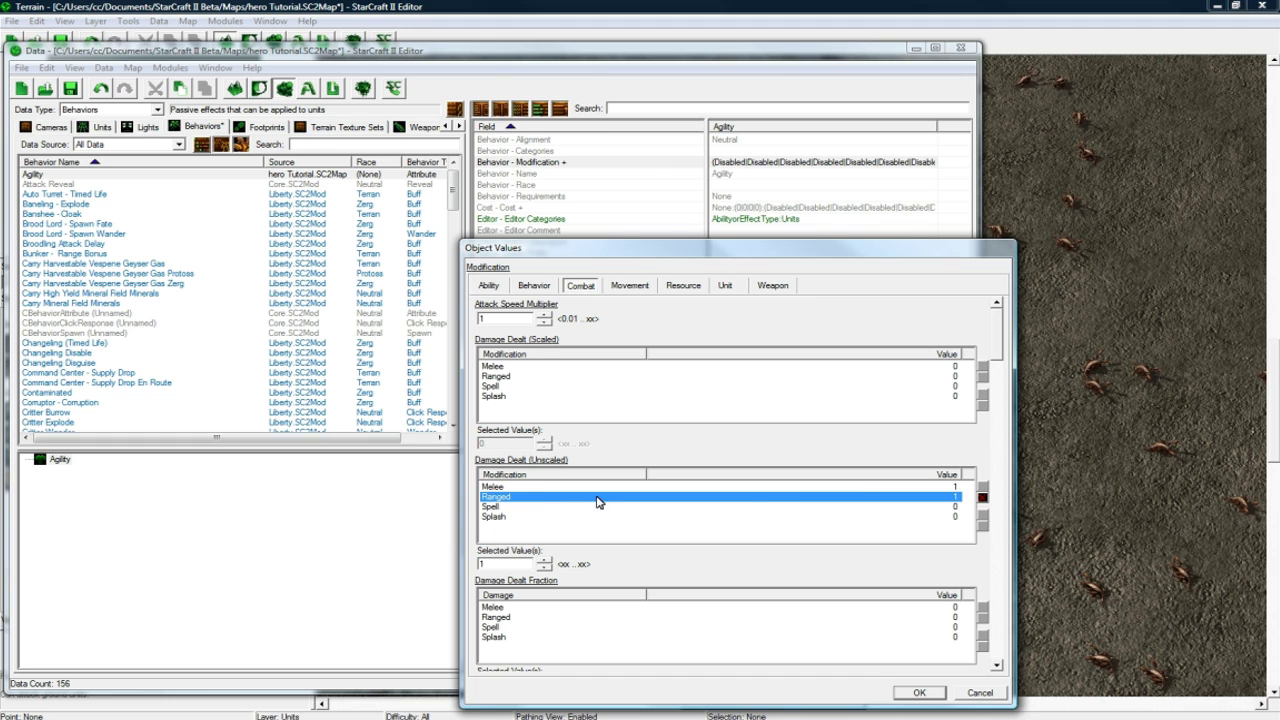
click(915, 489)
click(917, 499)
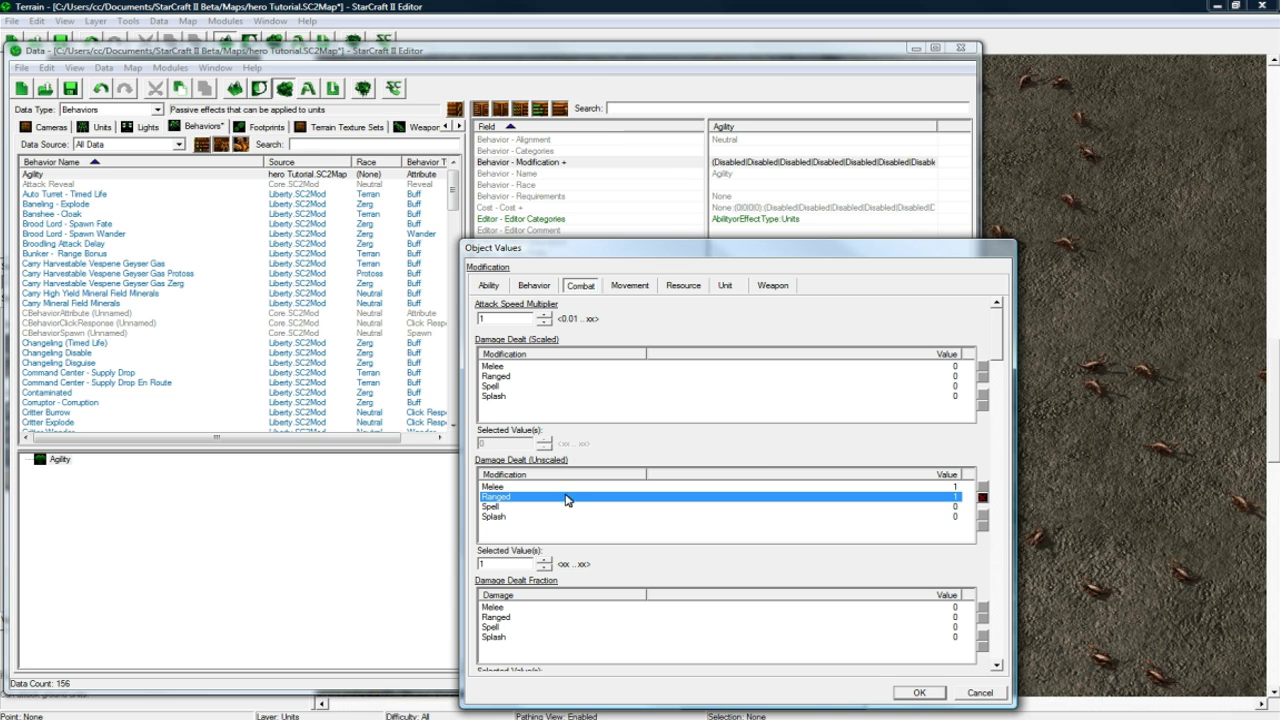
click(920, 691)
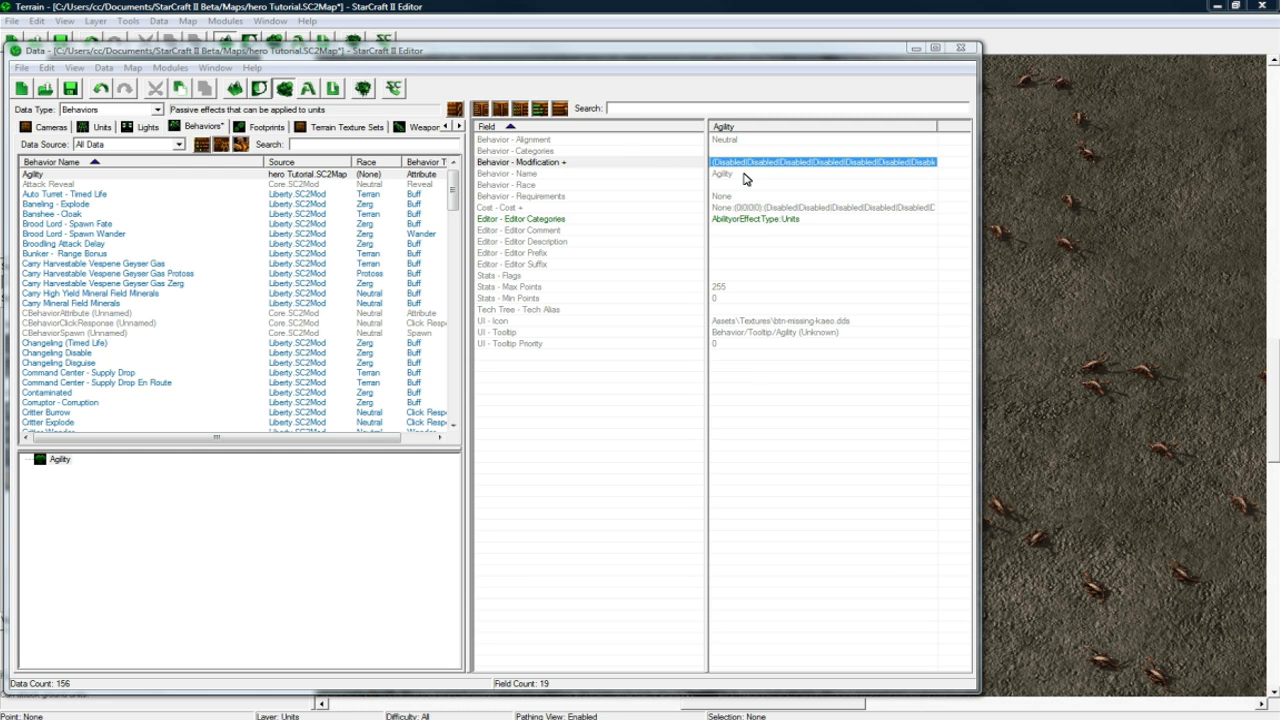
double_click(743, 163)
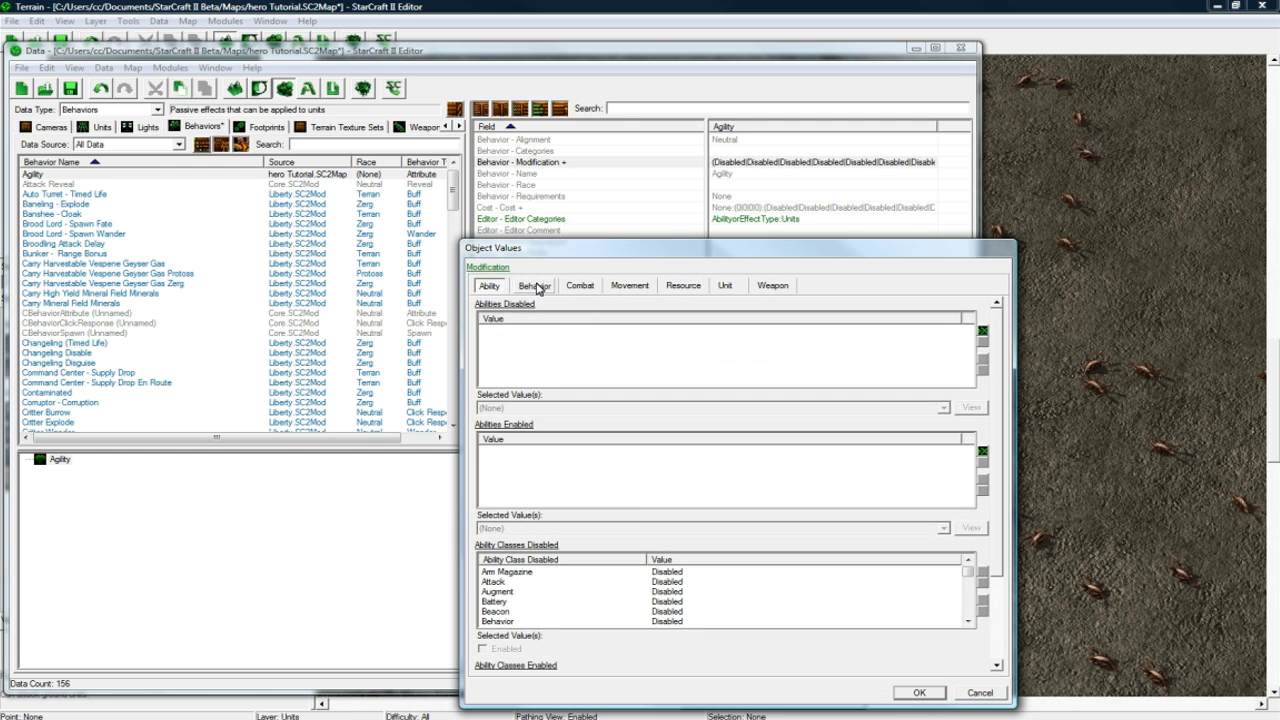
click(534, 286)
click(590, 291)
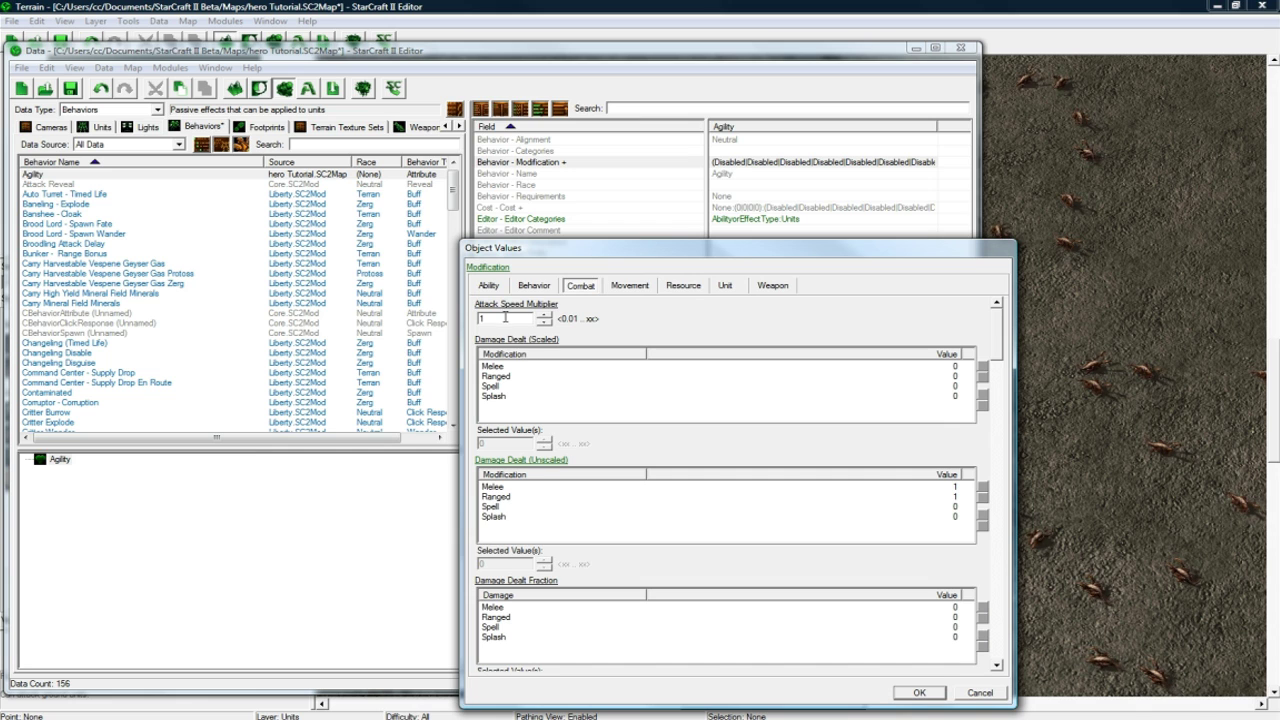
click(630, 287)
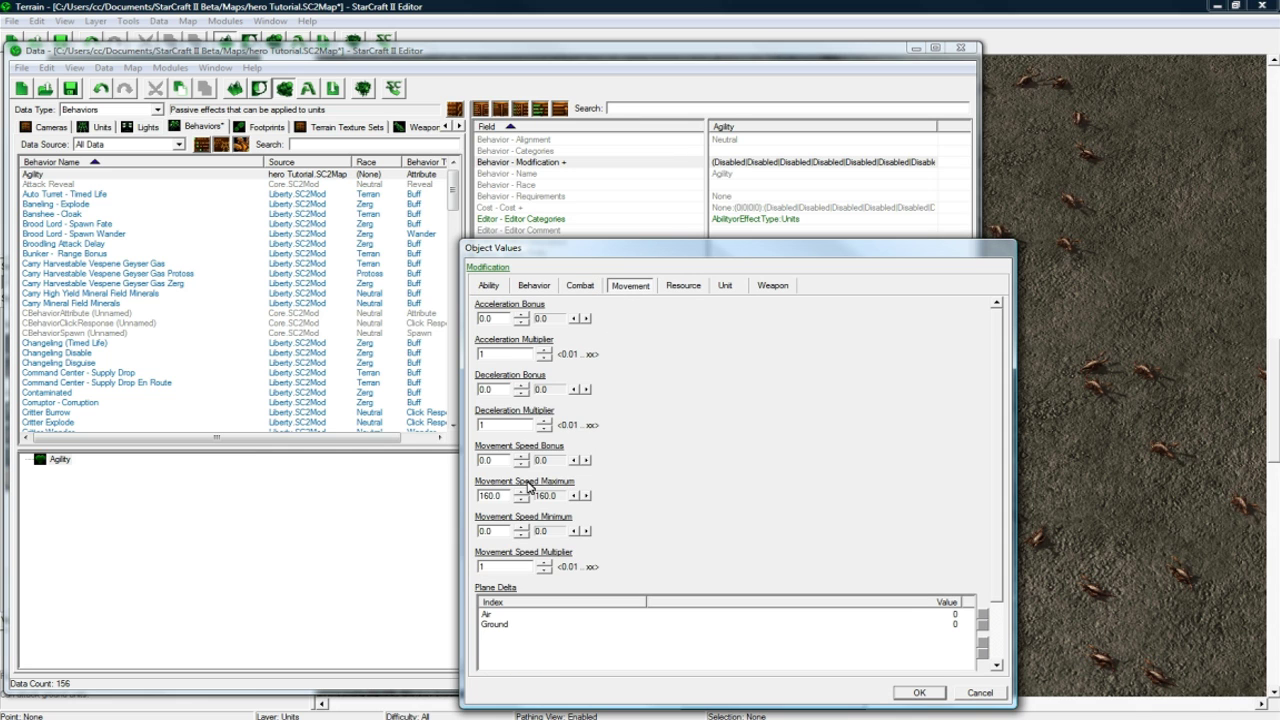
click(688, 287)
click(726, 287)
click(773, 287)
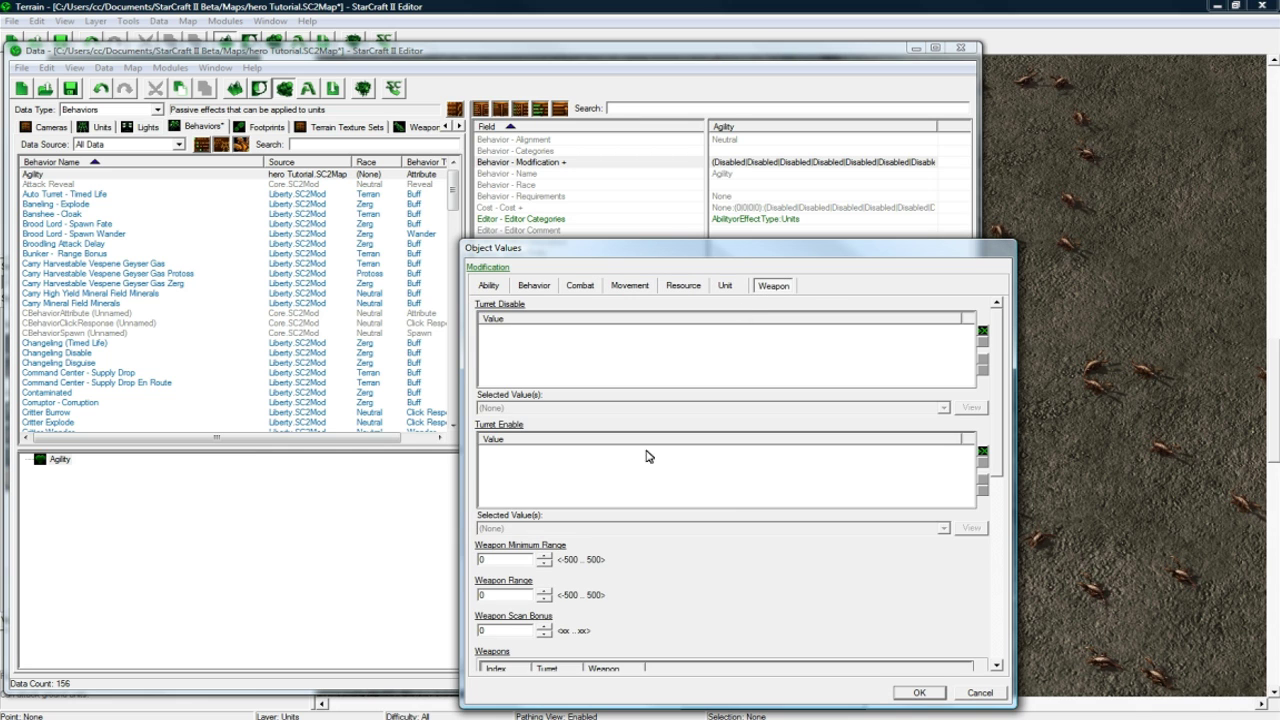
click(918, 692)
click(770, 264)
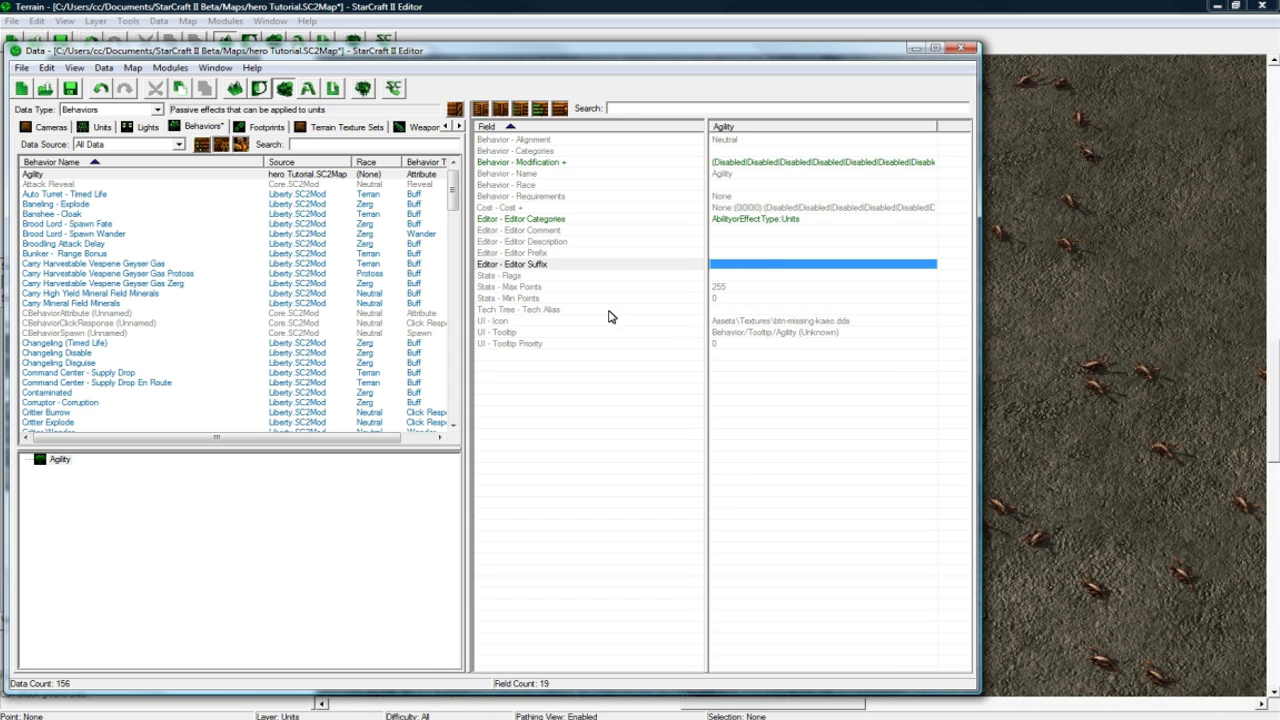
click(752, 289)
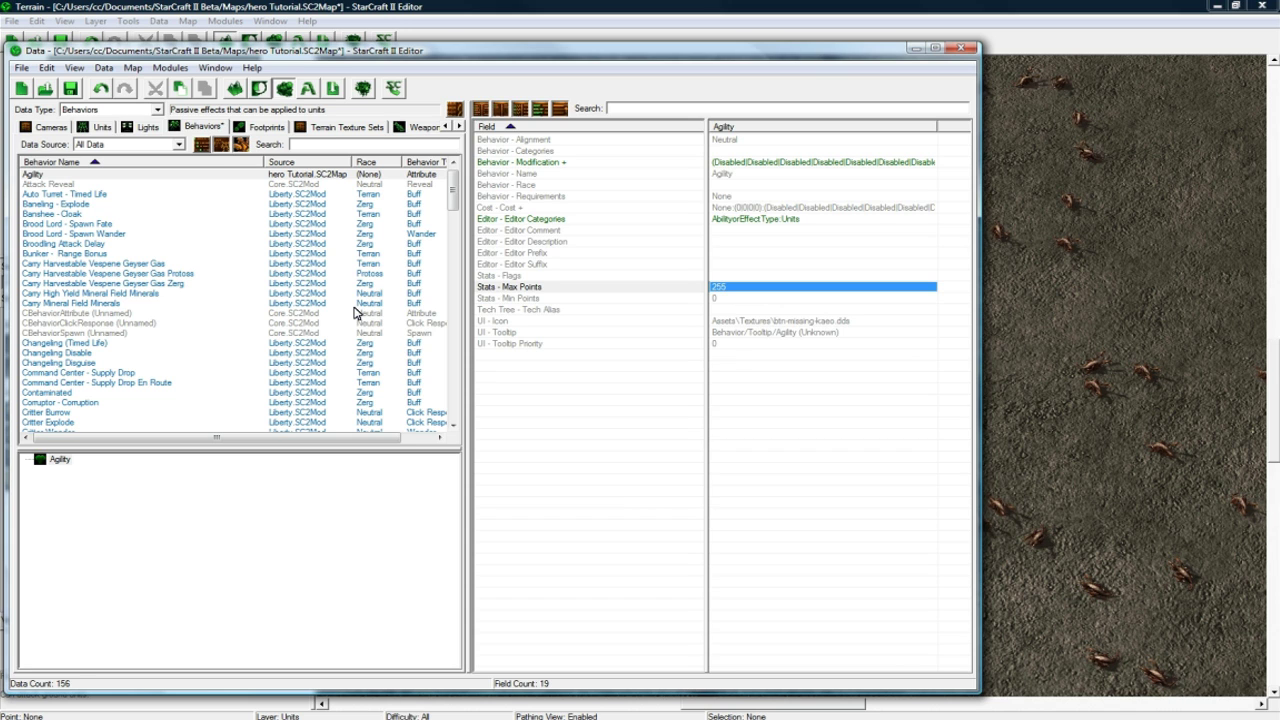
- Add a behavior named Levels, ID Levels, with Behavior Type Veterancy
right_click(113, 253)
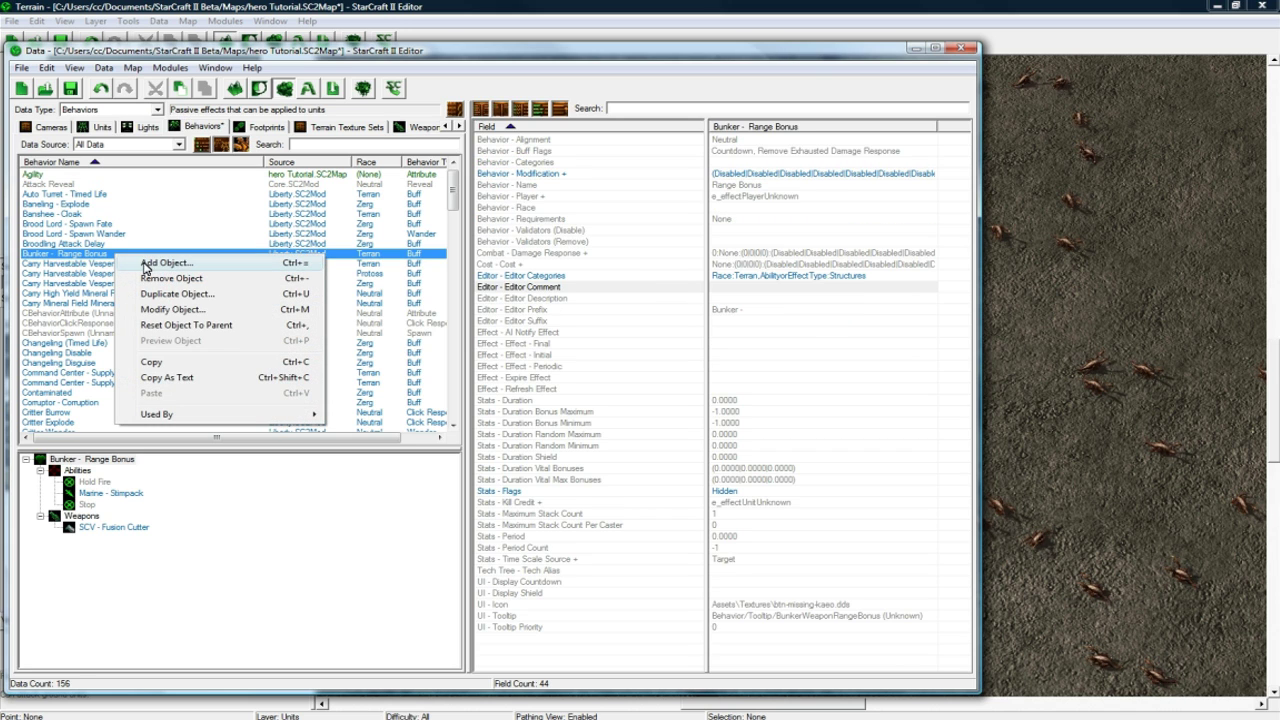
click(148, 263)
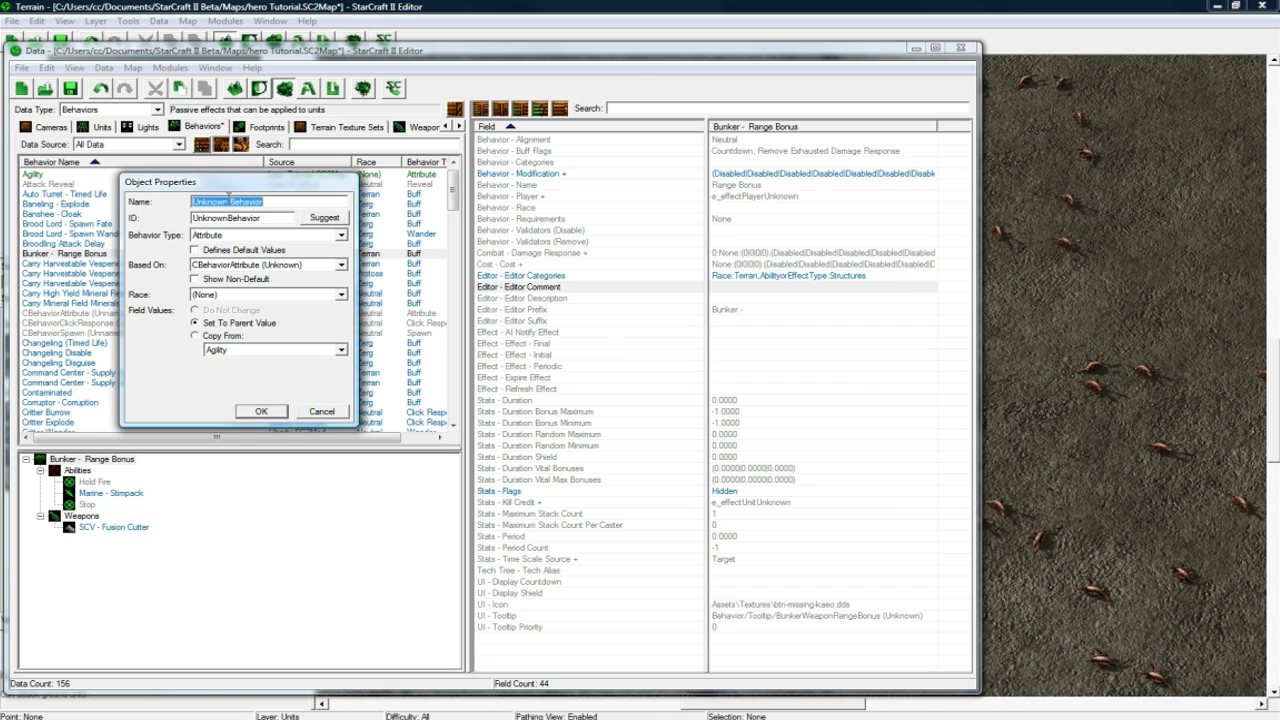
text(Levels)
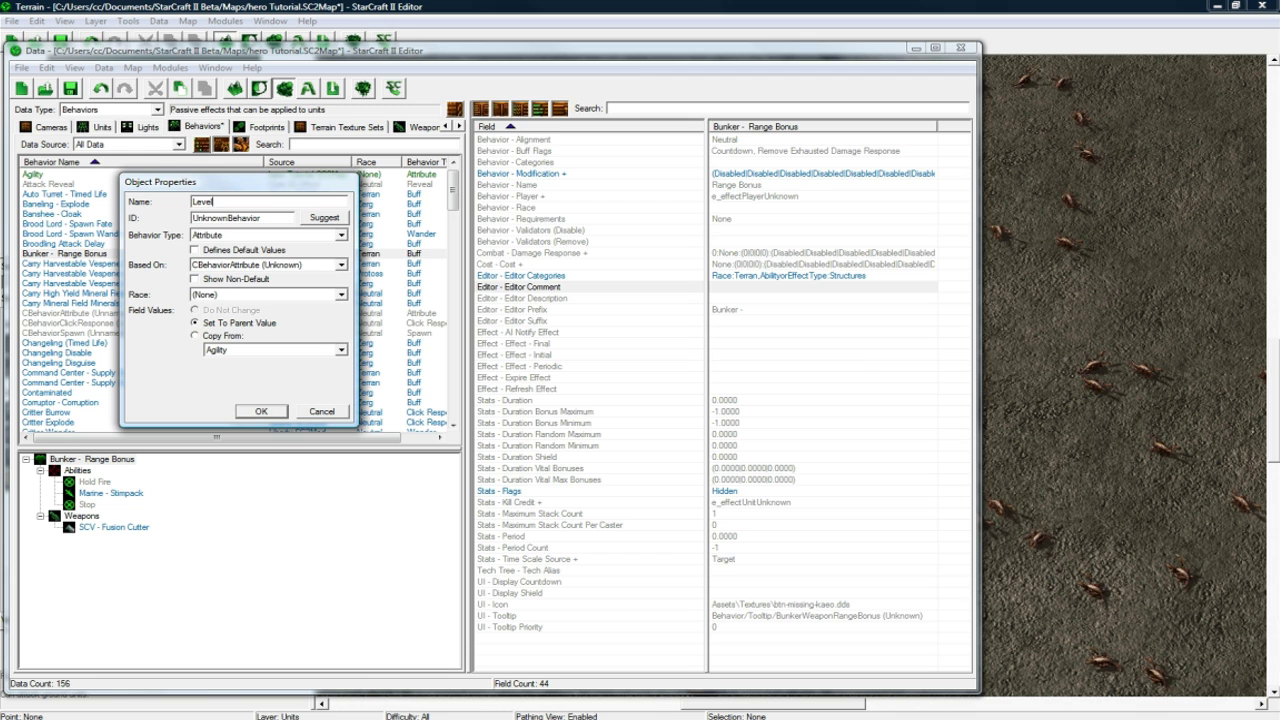
click(324, 218)
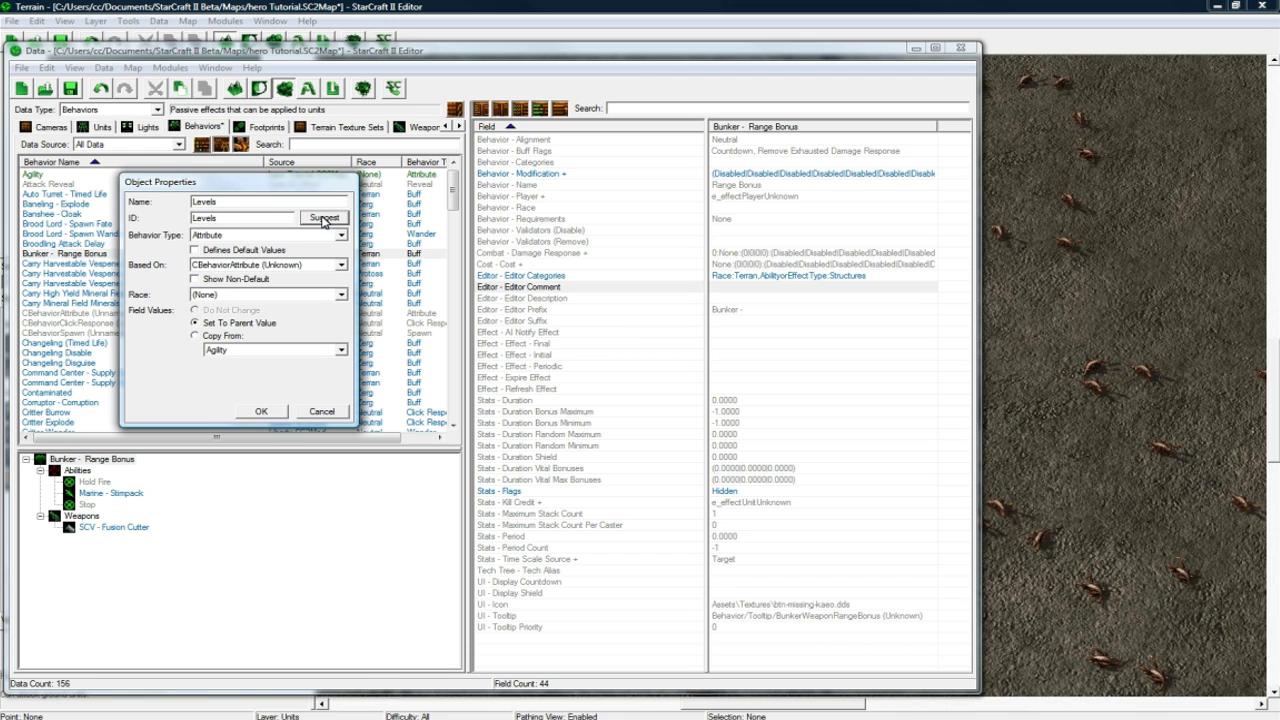
click(274, 237)
click(322, 227)
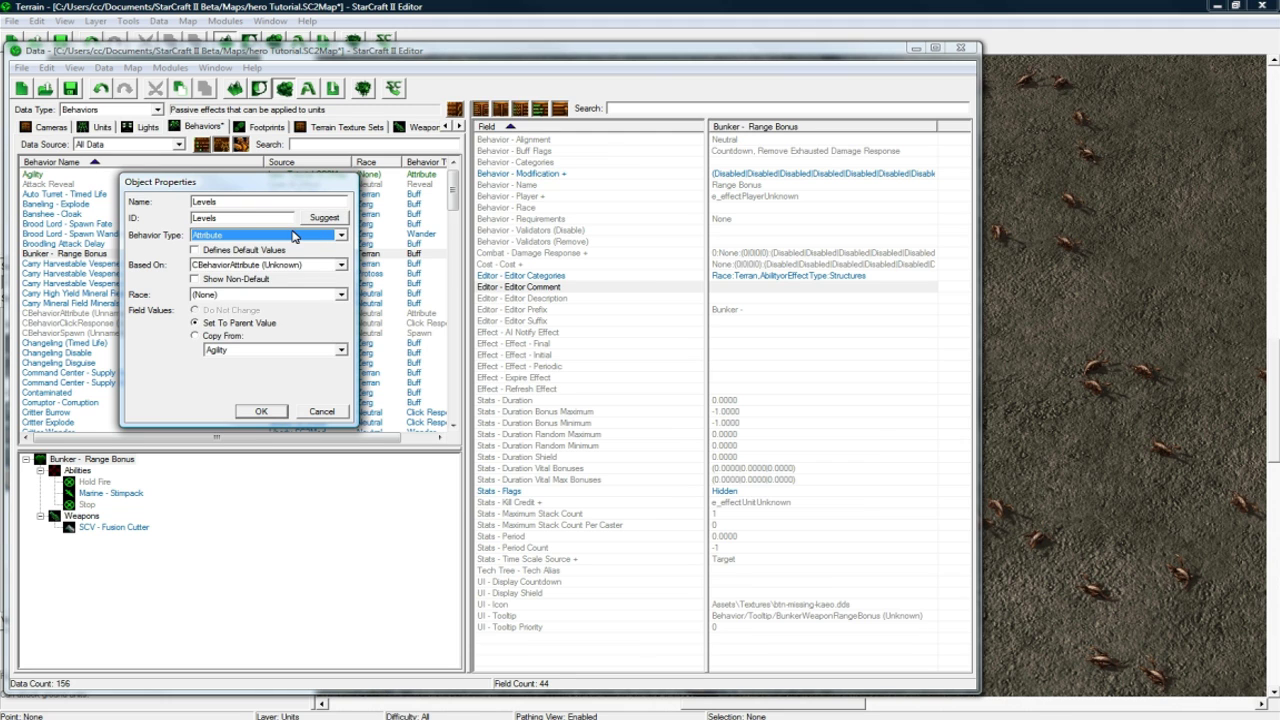
click(233, 216)
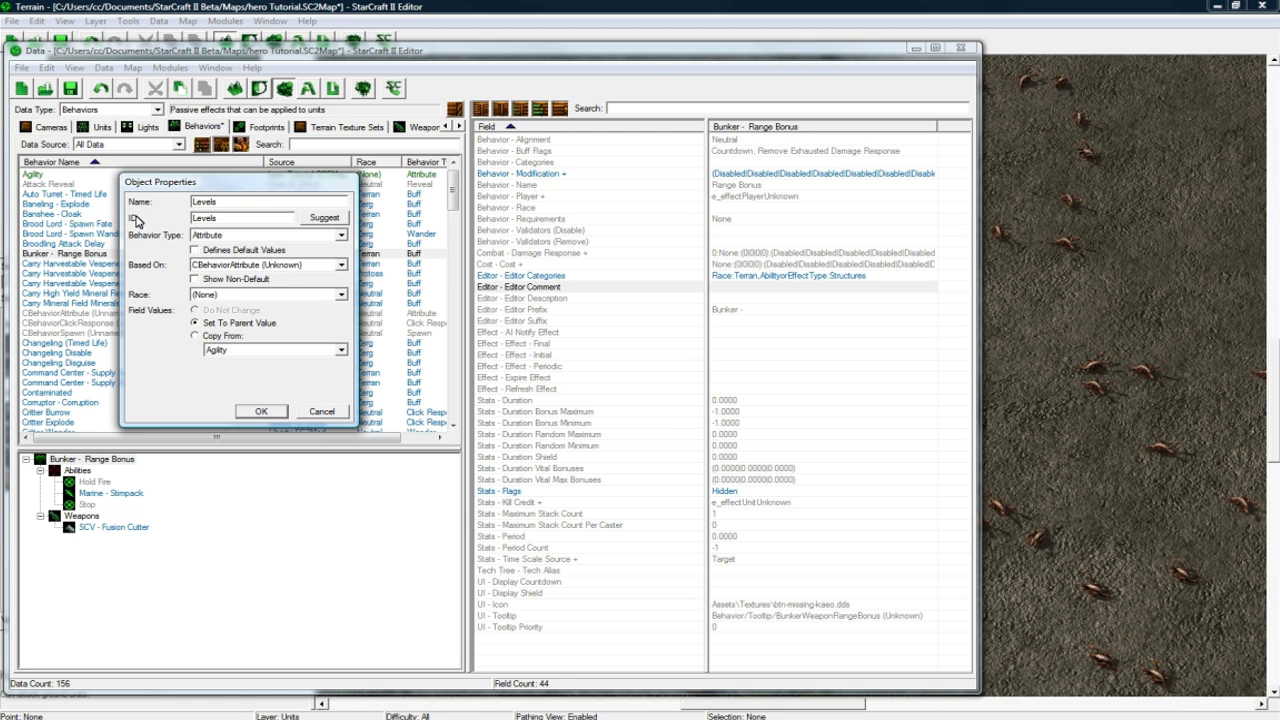
click(229, 240)
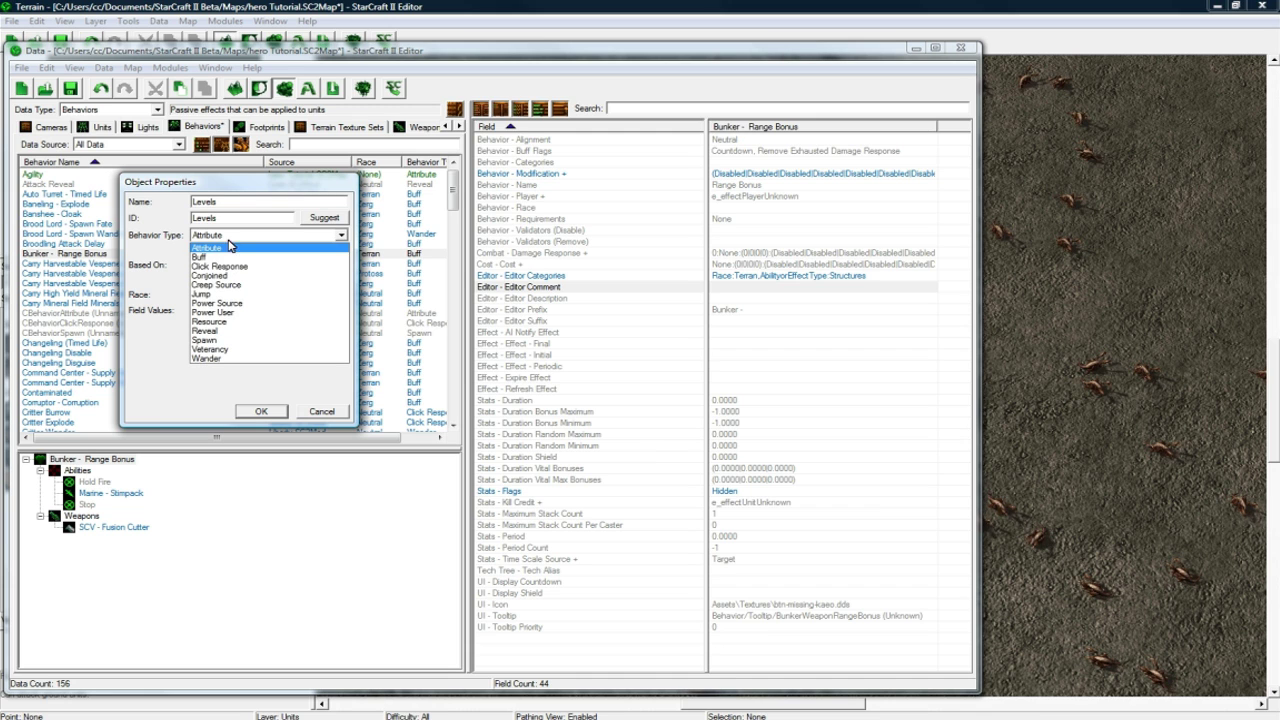
click(222, 350)
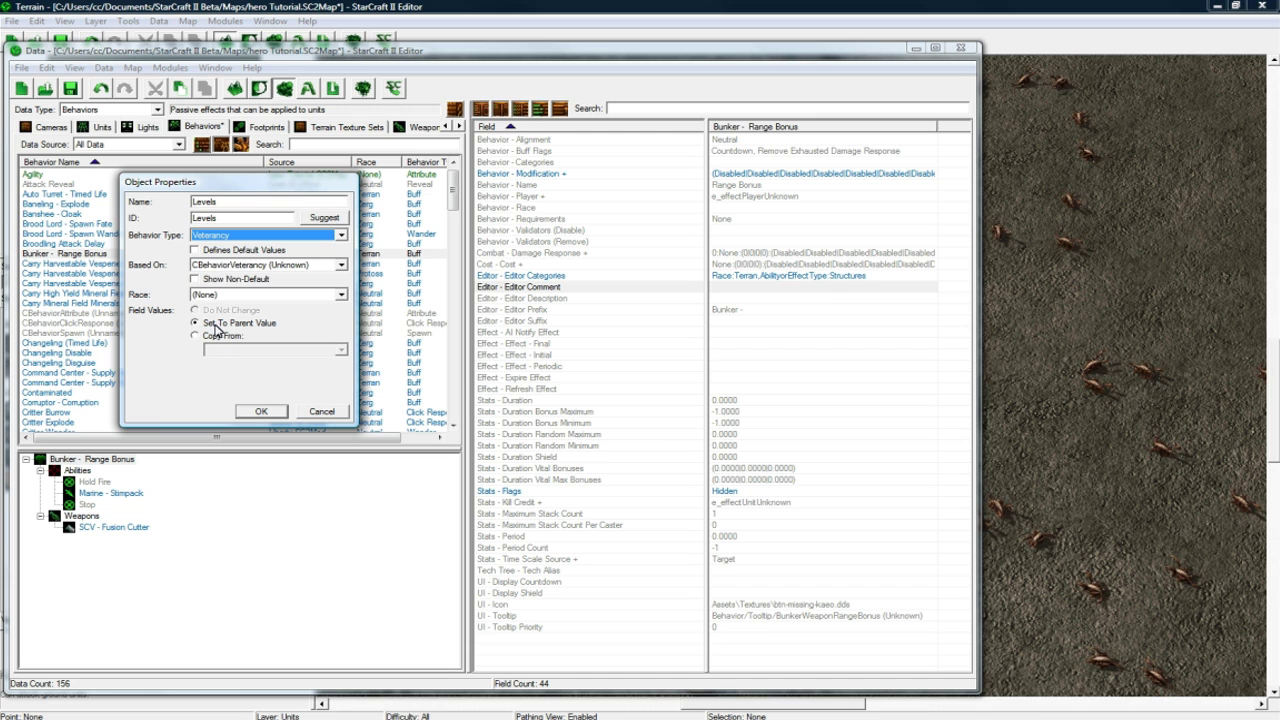
click(260, 411)
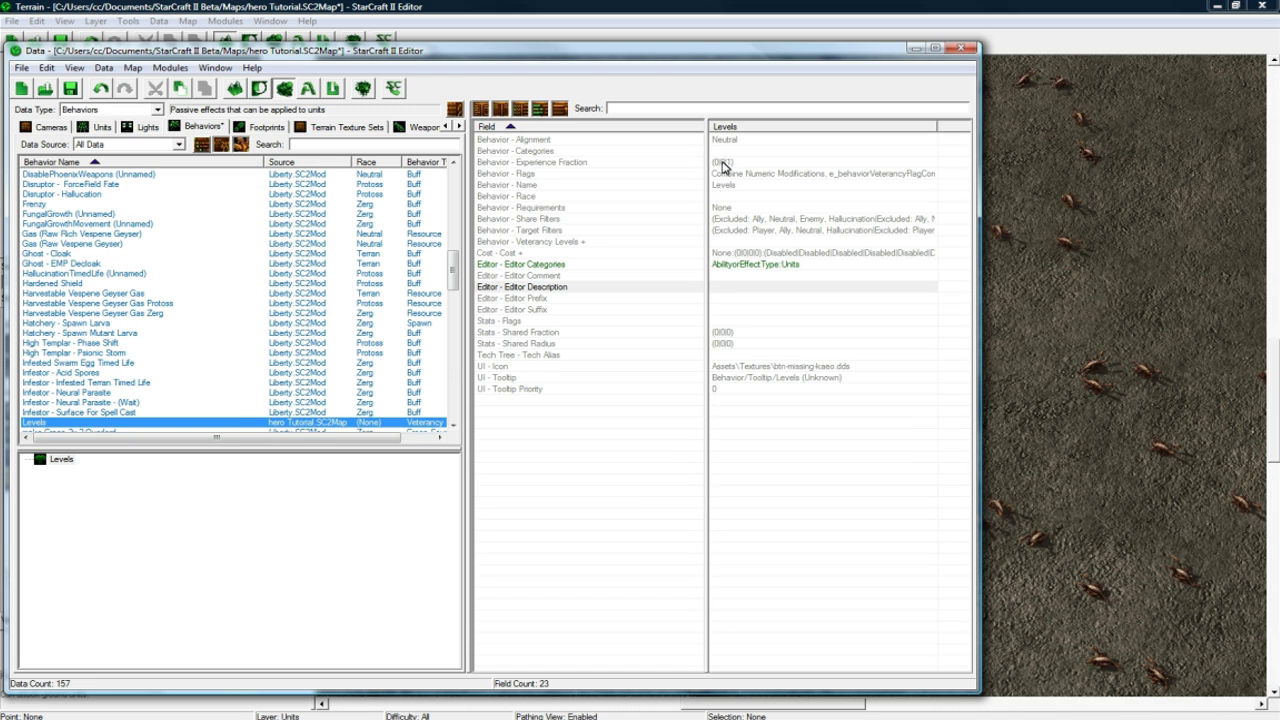
click(737, 334)
click(739, 197)
click(745, 165)
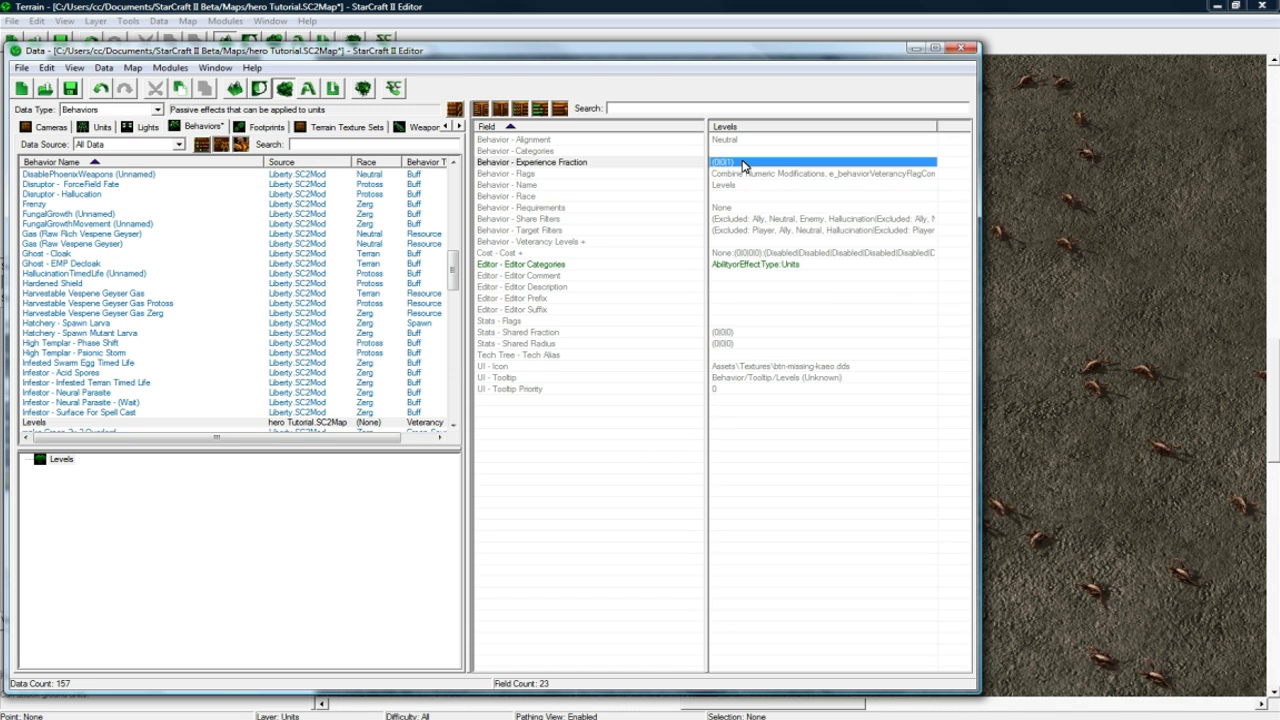
double_click(745, 168)
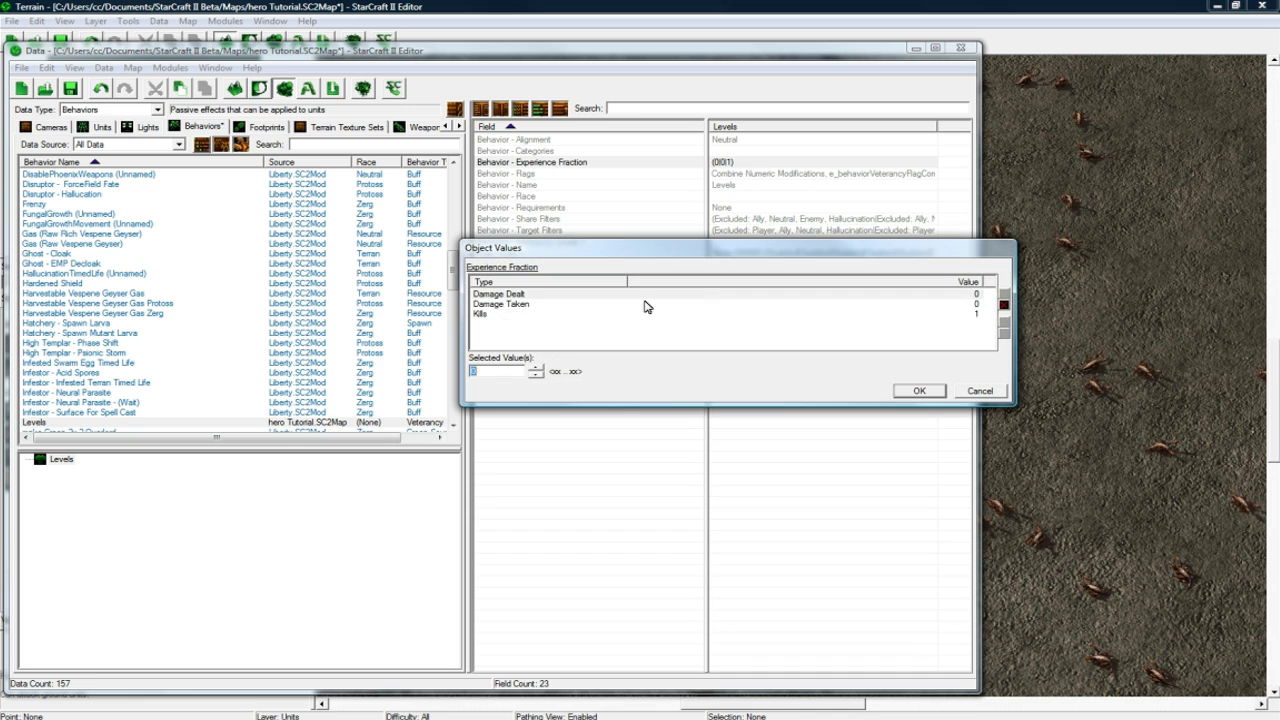
click(717, 316)
click(978, 391)
click(716, 174)
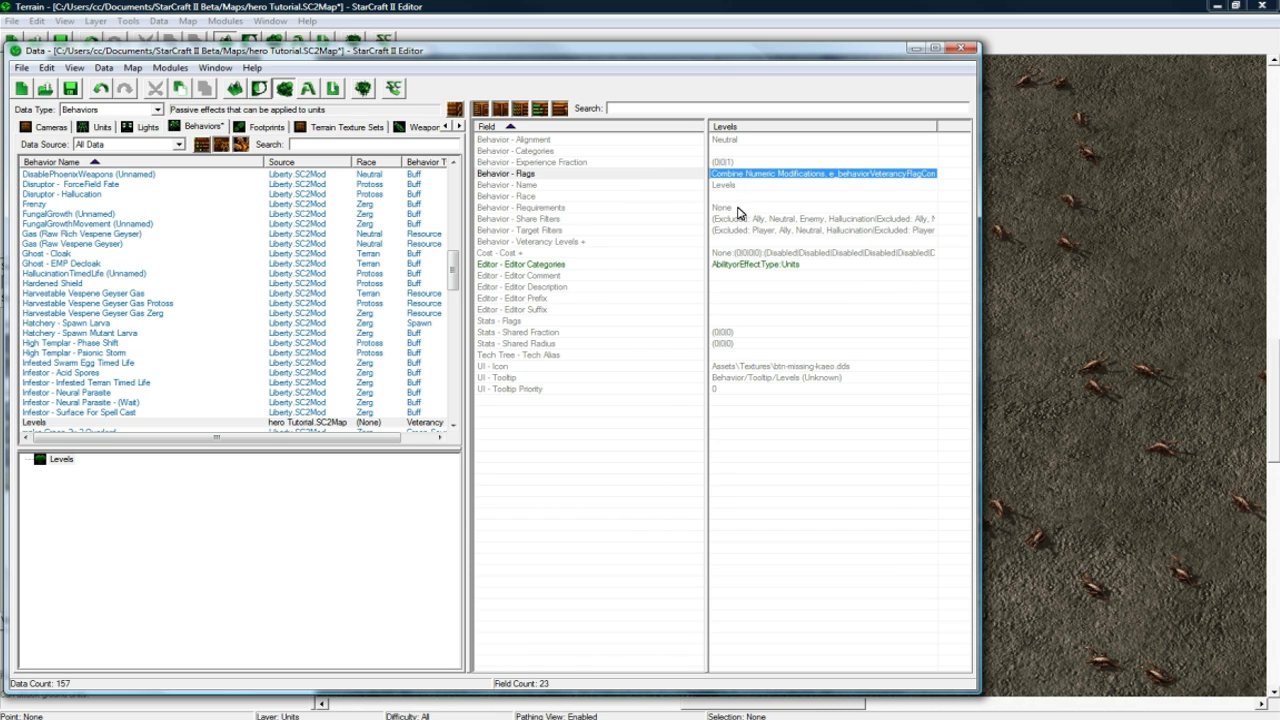
- Add the first Veterancy Levels entry and set its minimum experience to 20
double_click(727, 244)
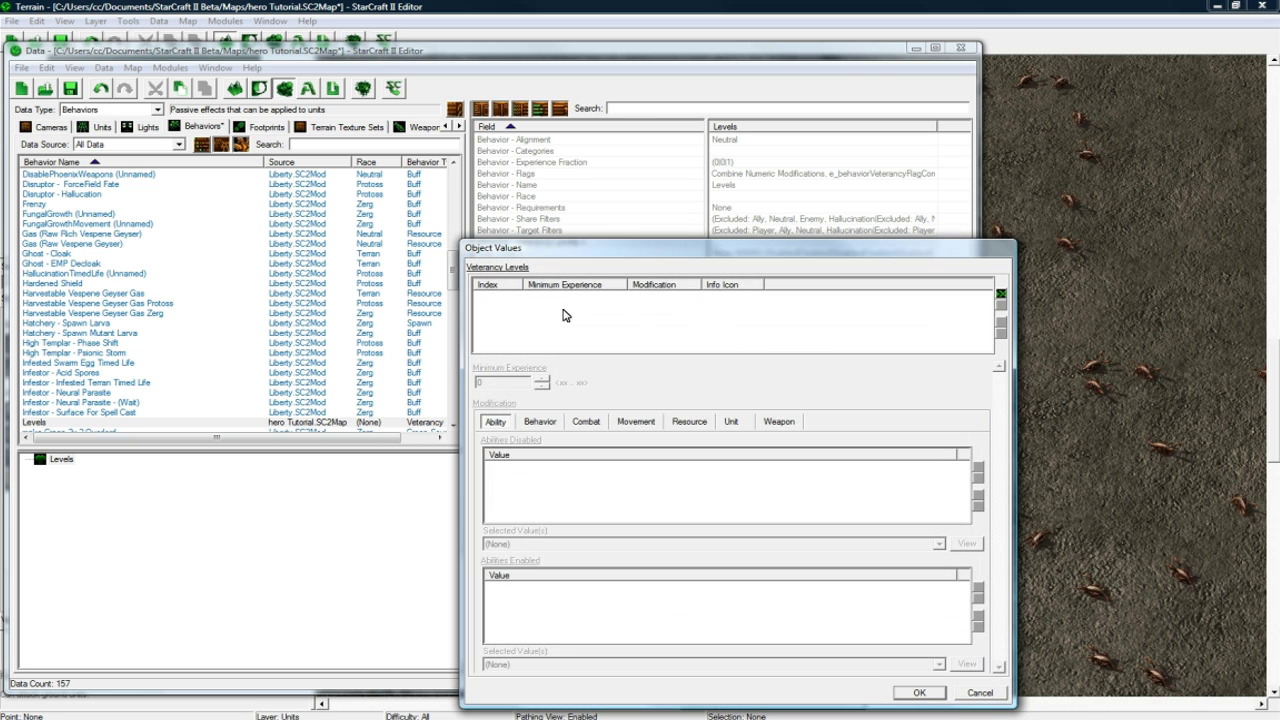
right_click(563, 315)
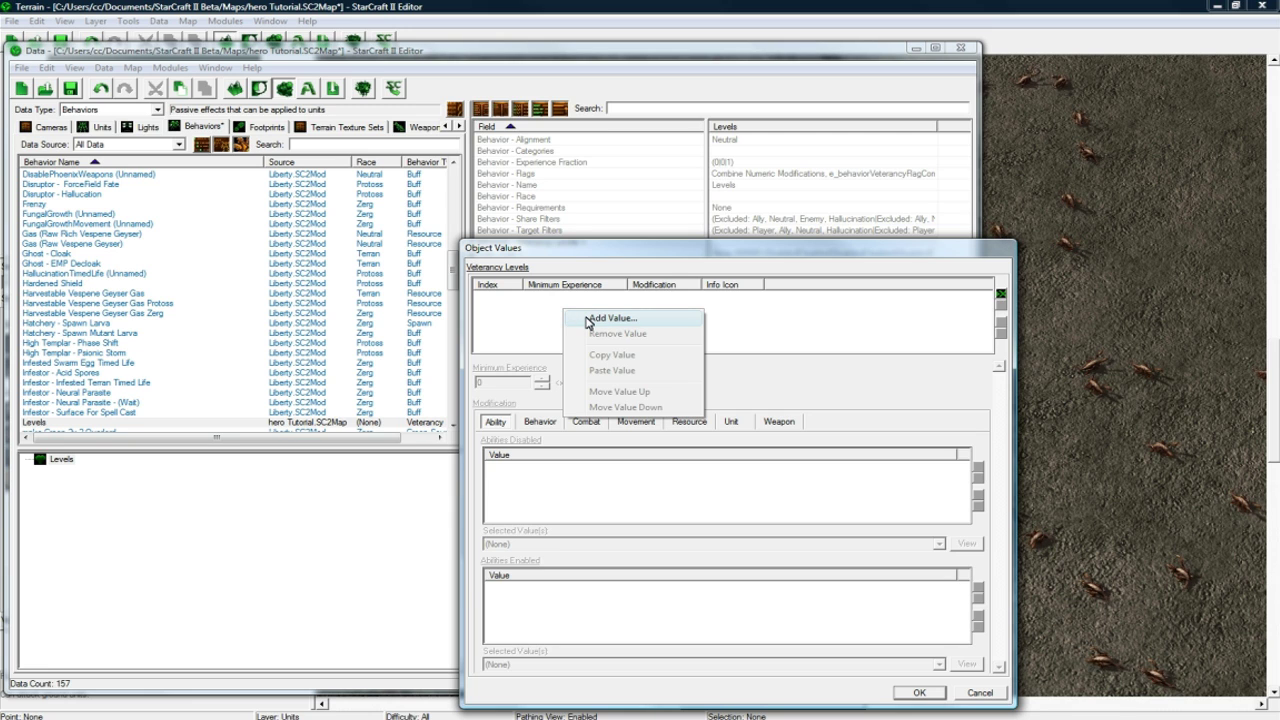
click(593, 320)
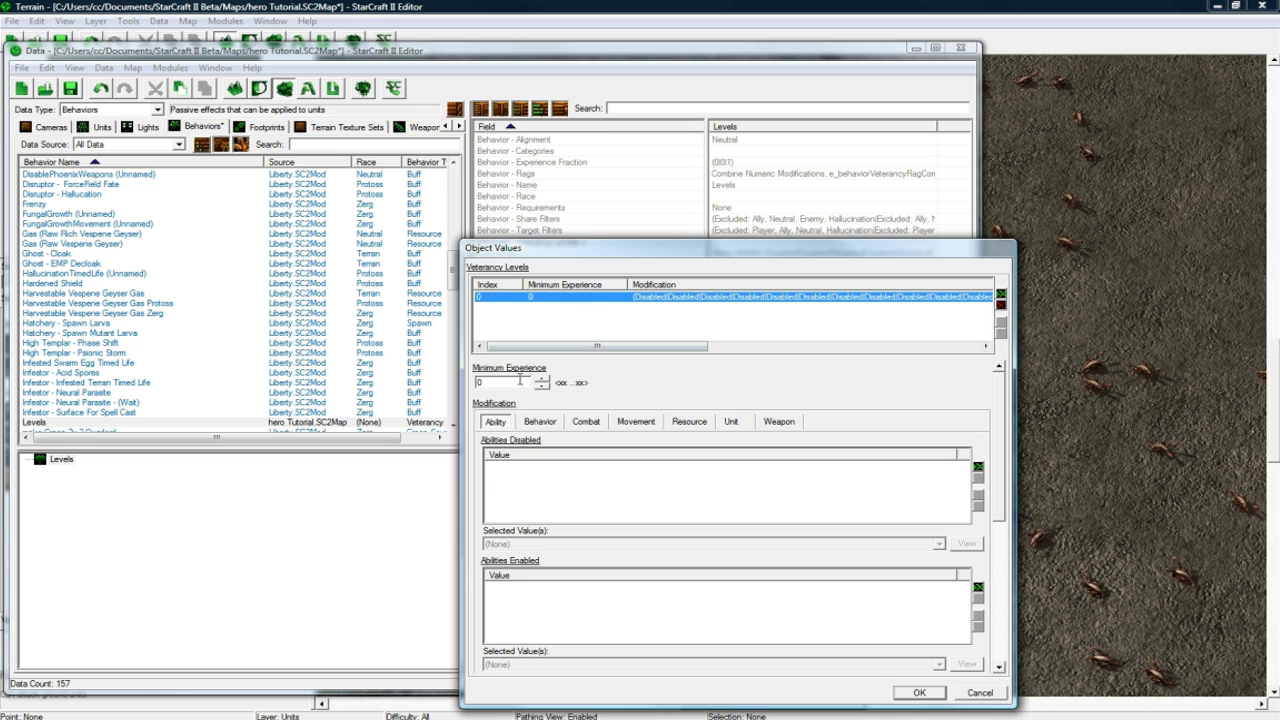
drag(519, 381, 467, 382)
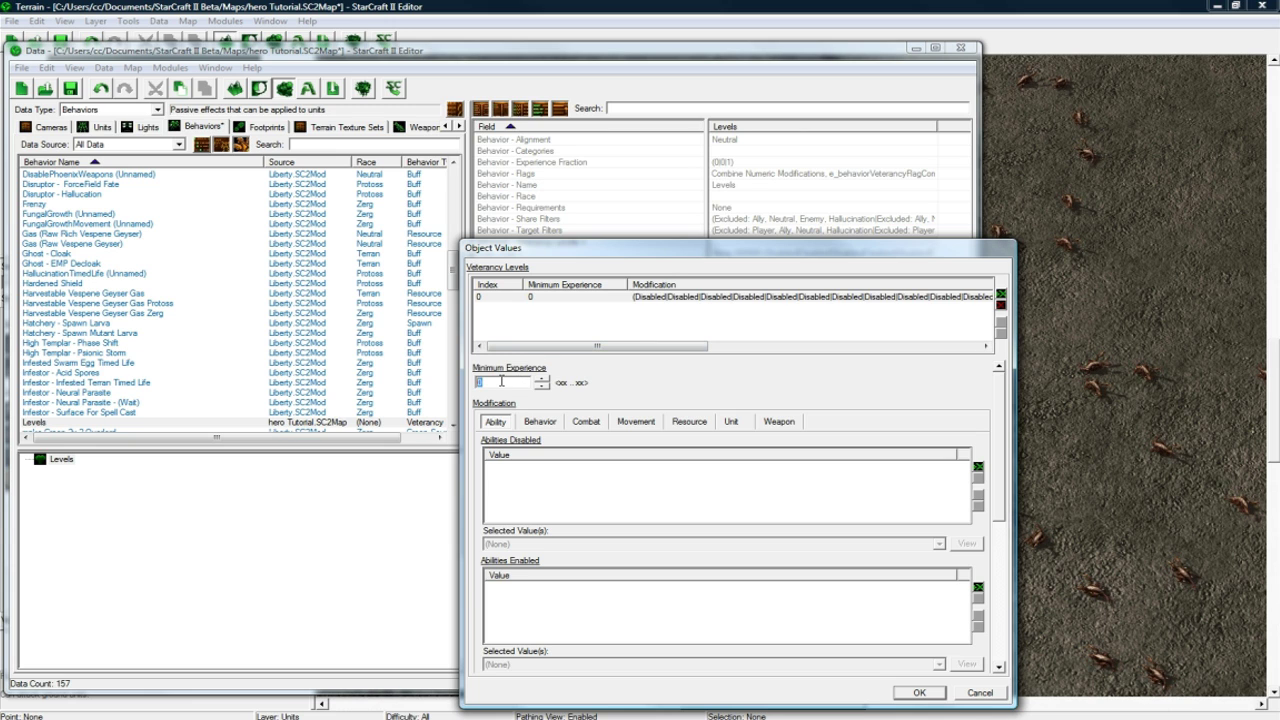
text(25)
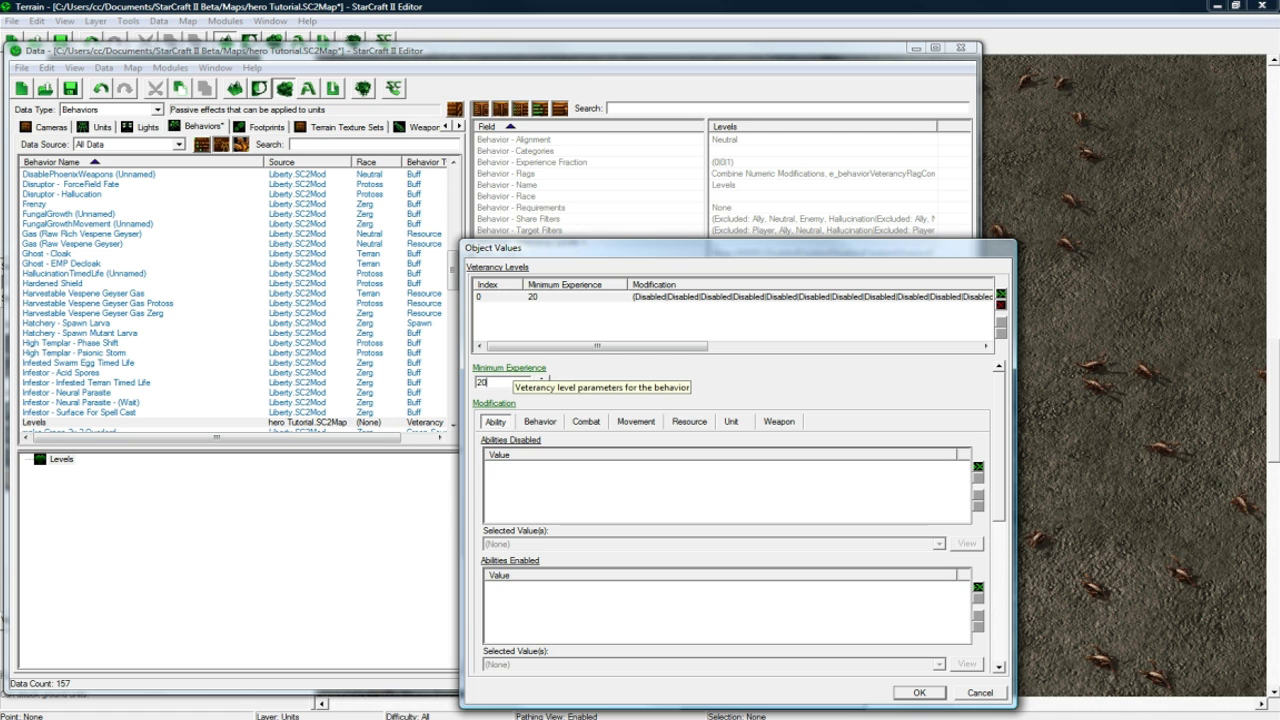
click(614, 302)
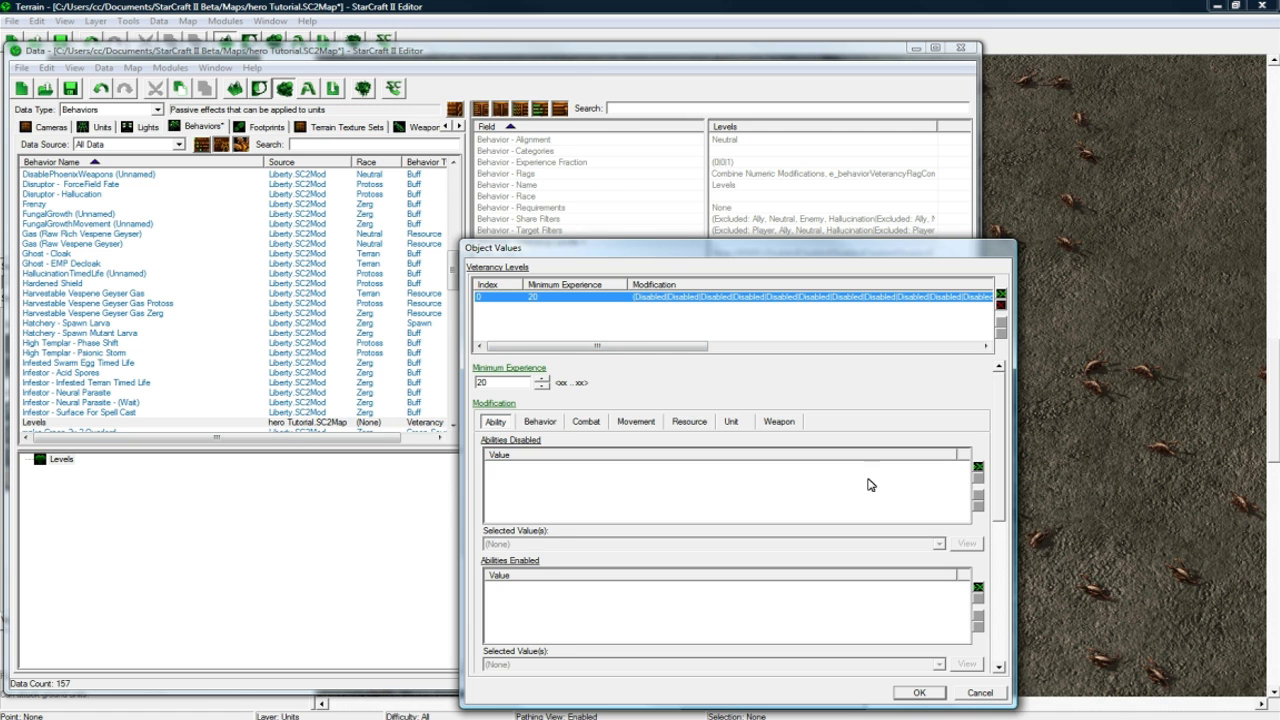
- Add a Strength attribute change of 1 point to the first level
click(540, 422)
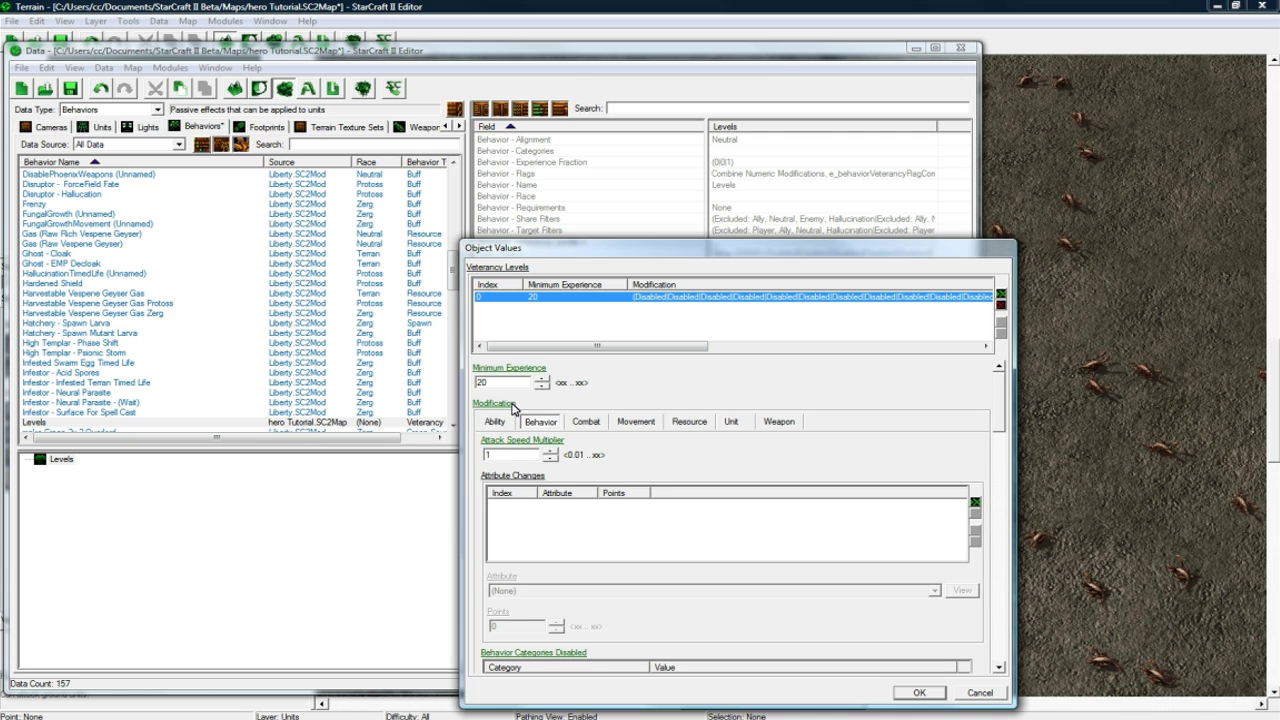
click(525, 508)
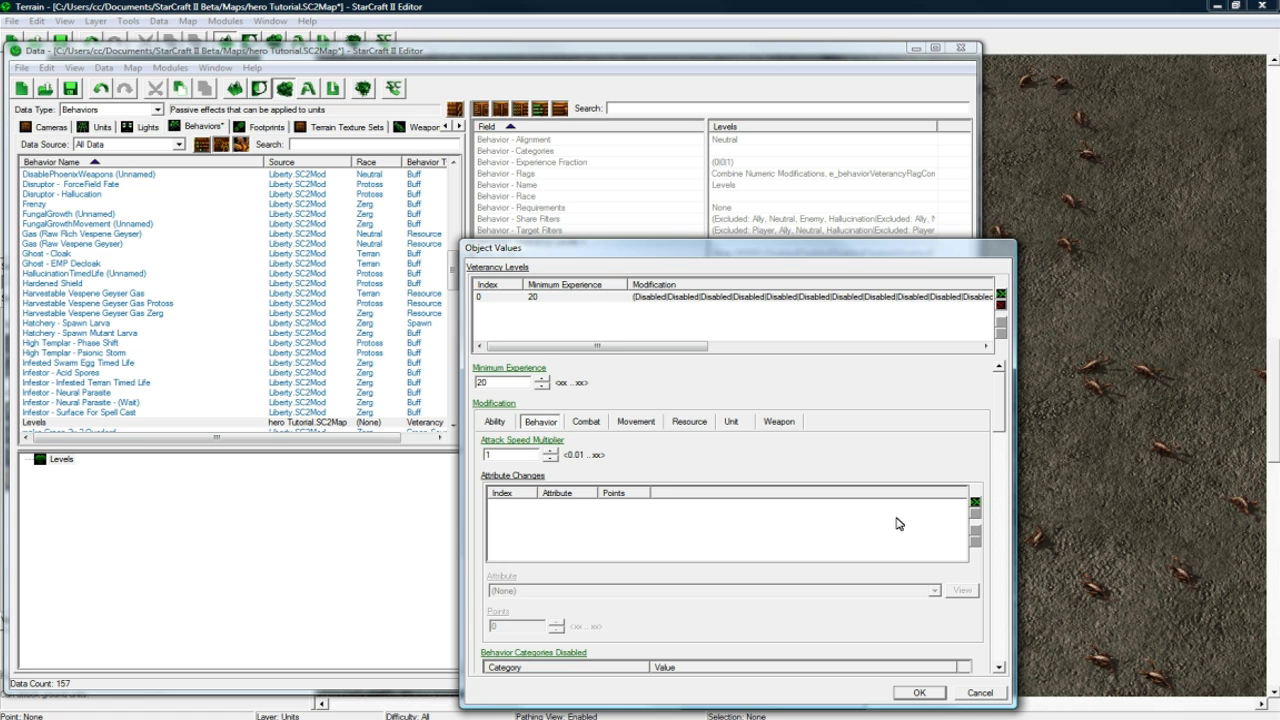
click(975, 506)
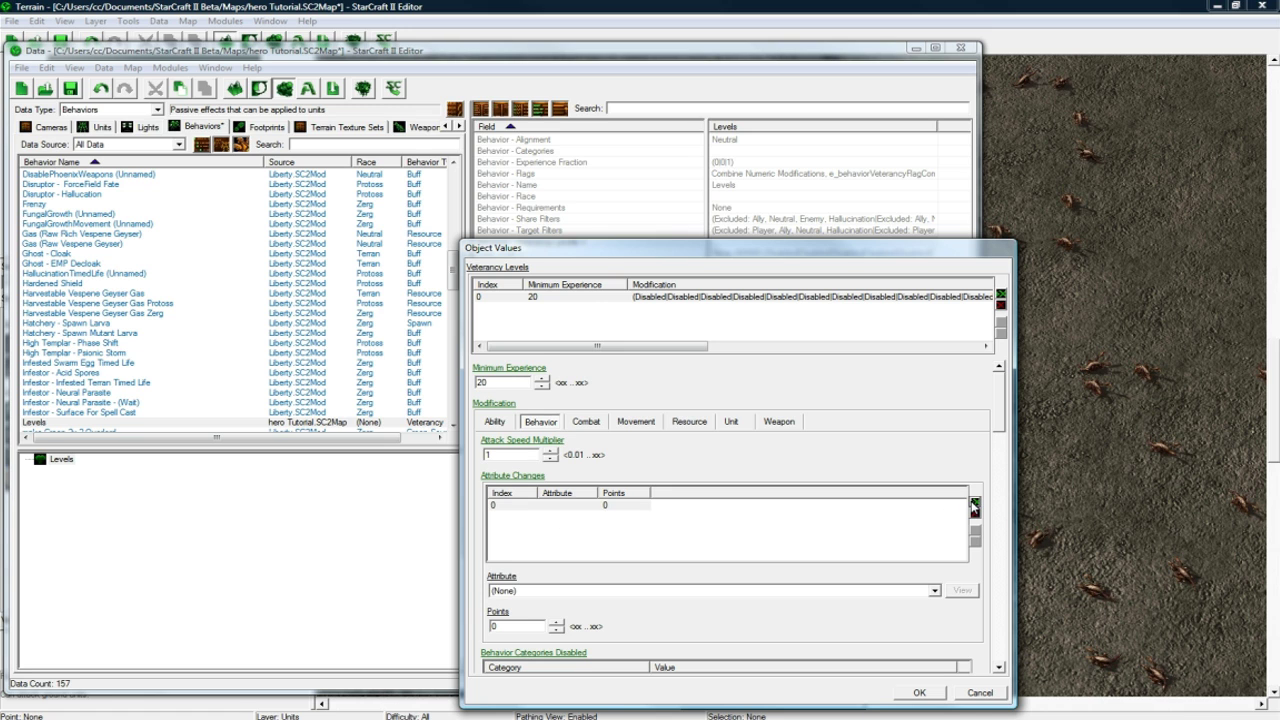
click(540, 507)
click(535, 592)
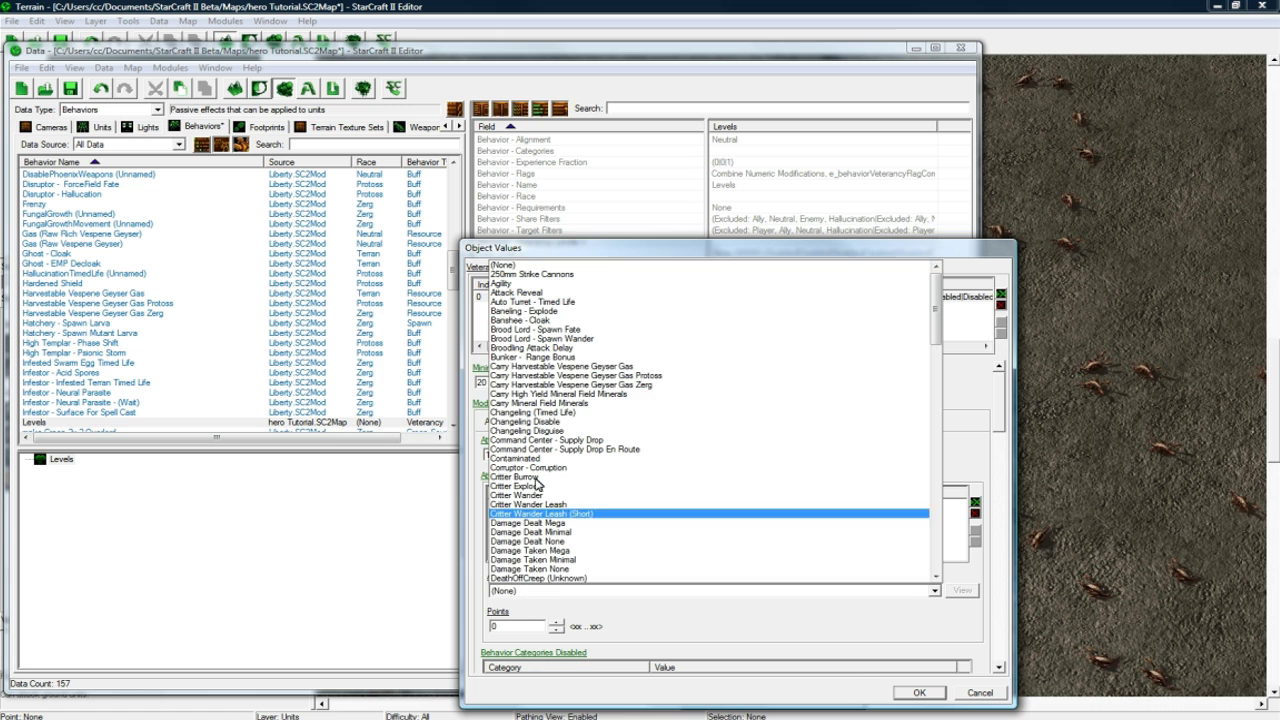
scroll(585, 488, down, 20)
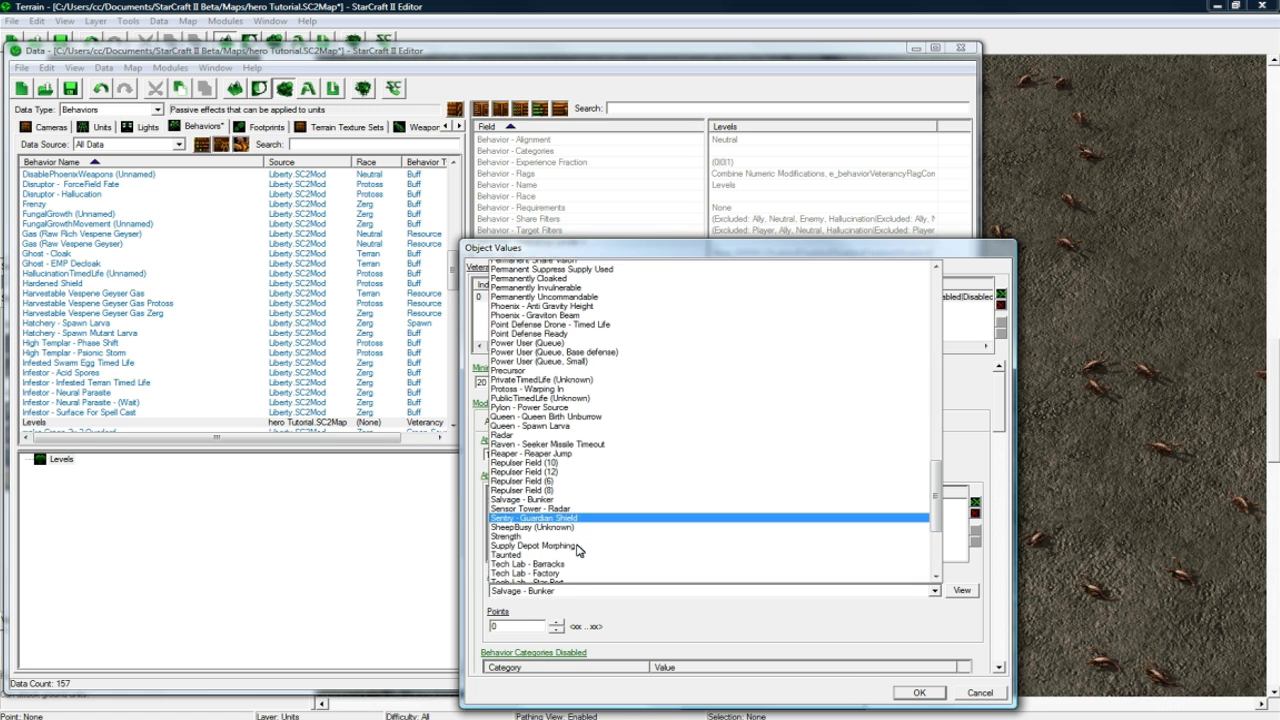
click(566, 480)
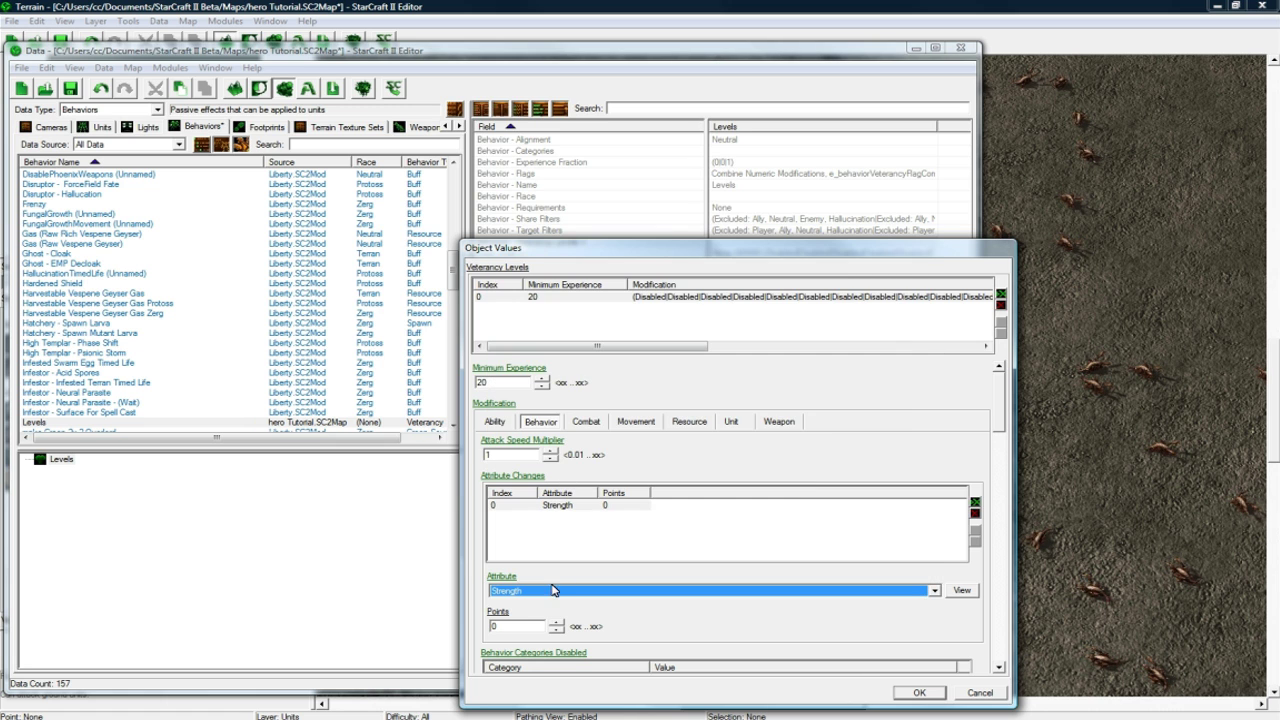
double_click(529, 622)
text(1)
click(621, 508)
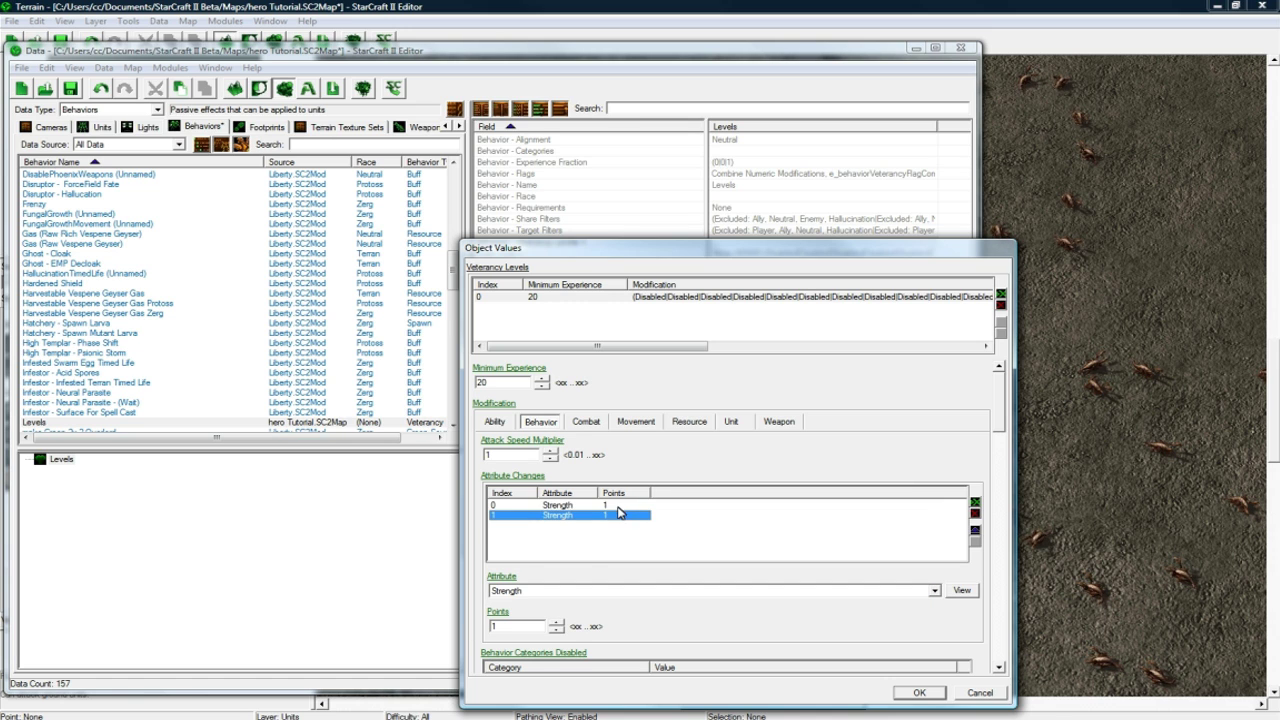
- Add a second attribute change granting 1 Agility point and check both entries
right_click(619, 513)
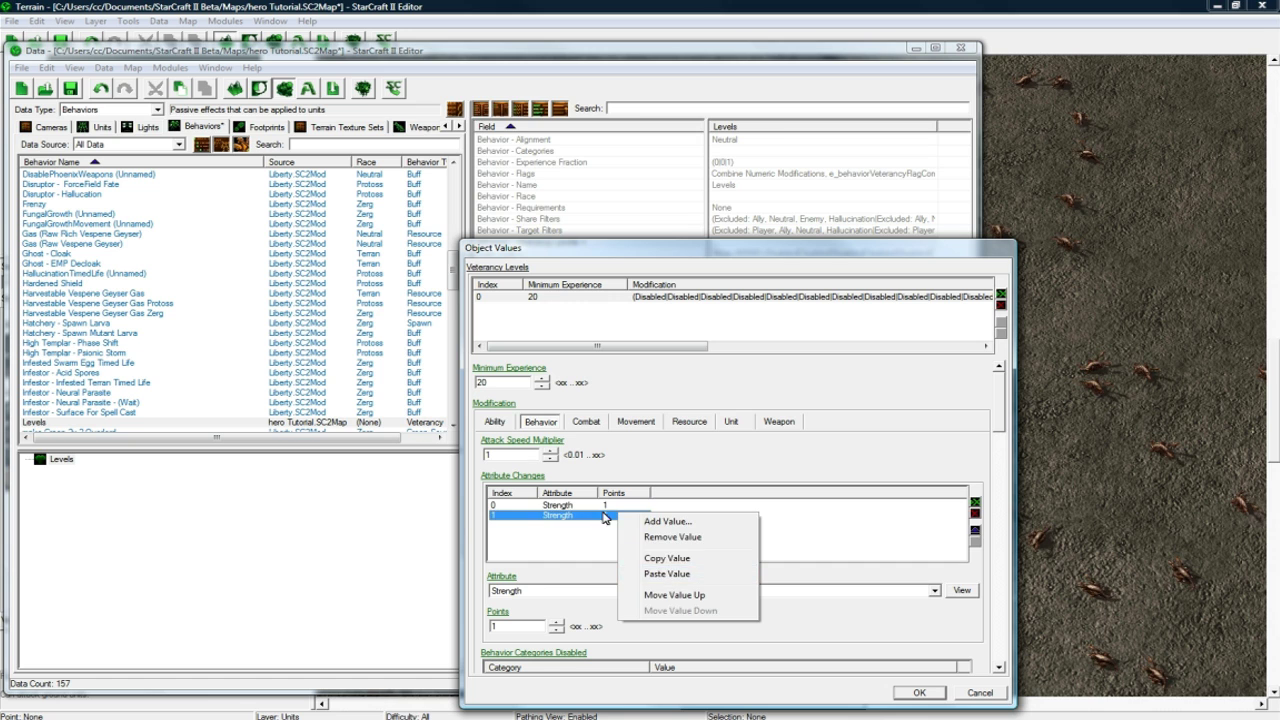
click(607, 517)
click(576, 590)
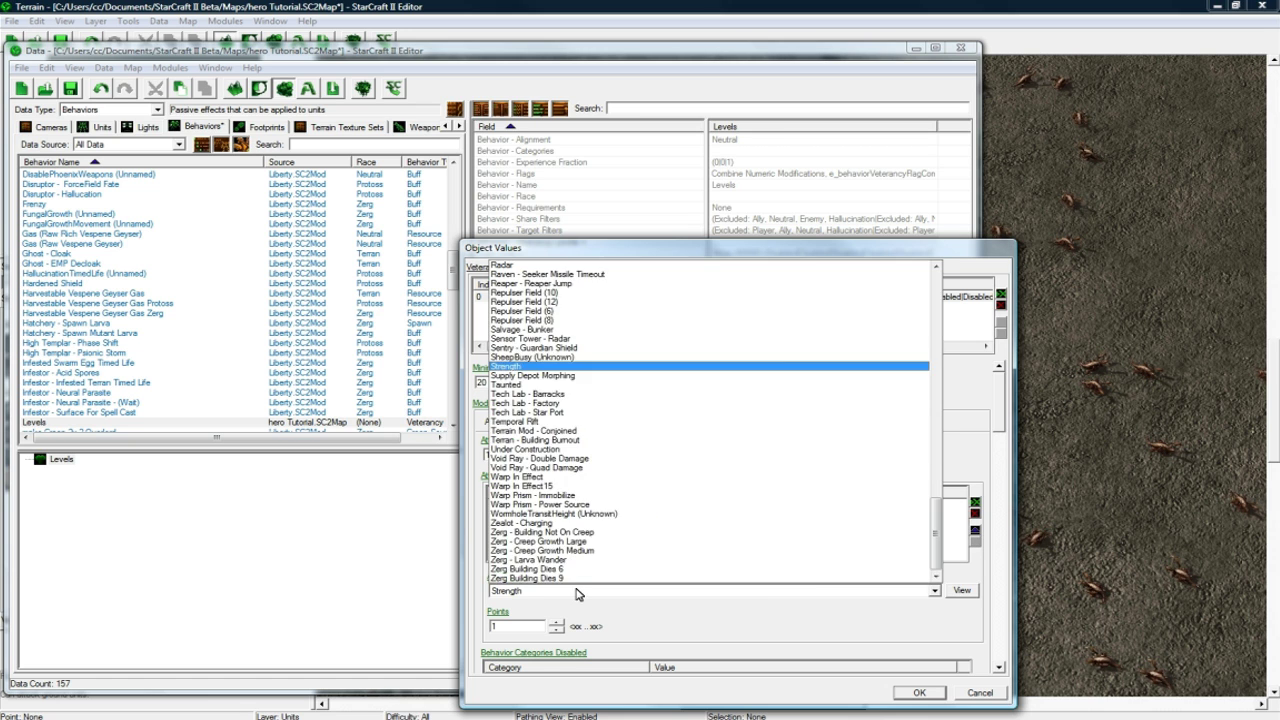
scroll(576, 480, up, 10)
click(548, 291)
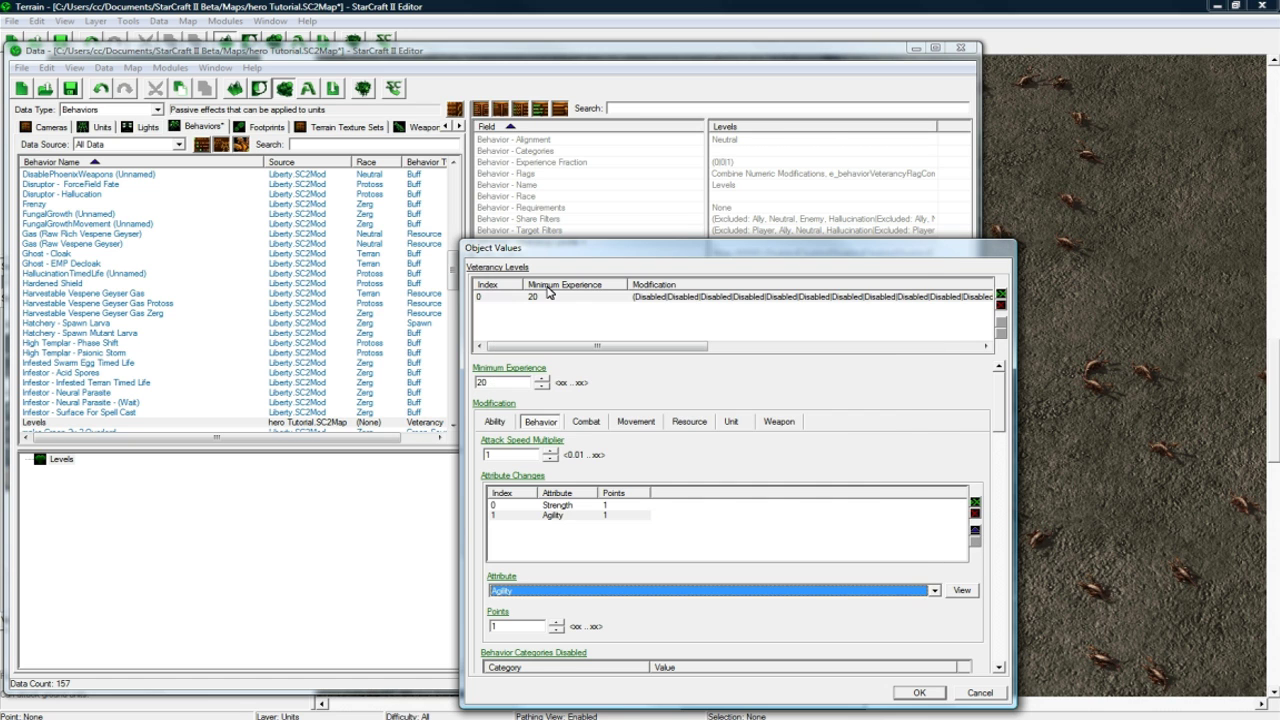
click(565, 518)
click(576, 505)
click(612, 516)
click(619, 507)
click(614, 516)
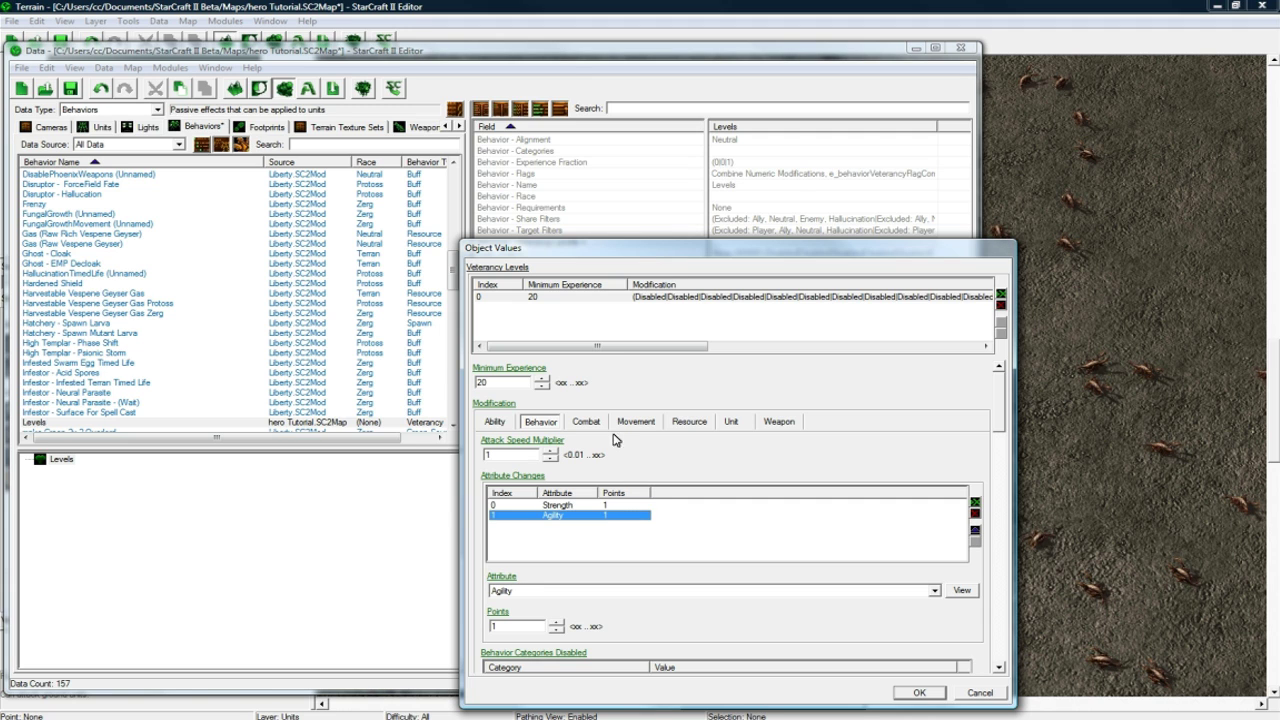
click(638, 300)
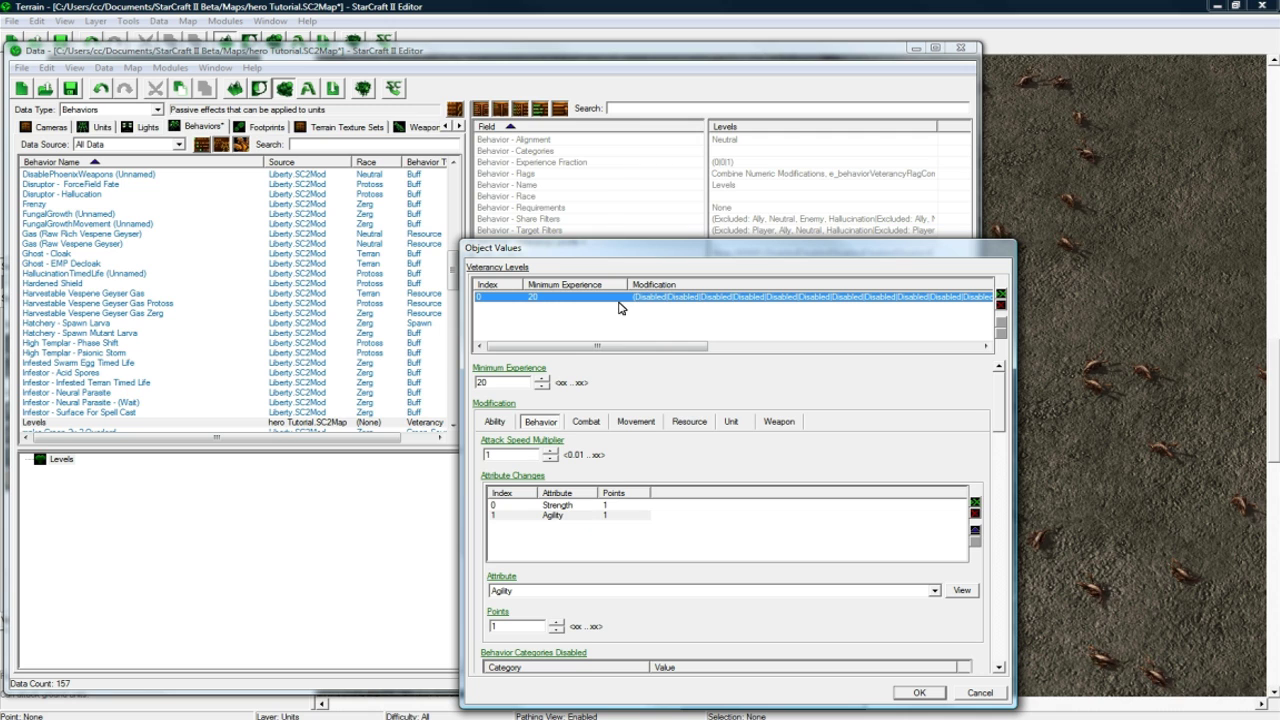
- Copy and paste the first level as a second level with minimum experience 22
right_click(617, 303)
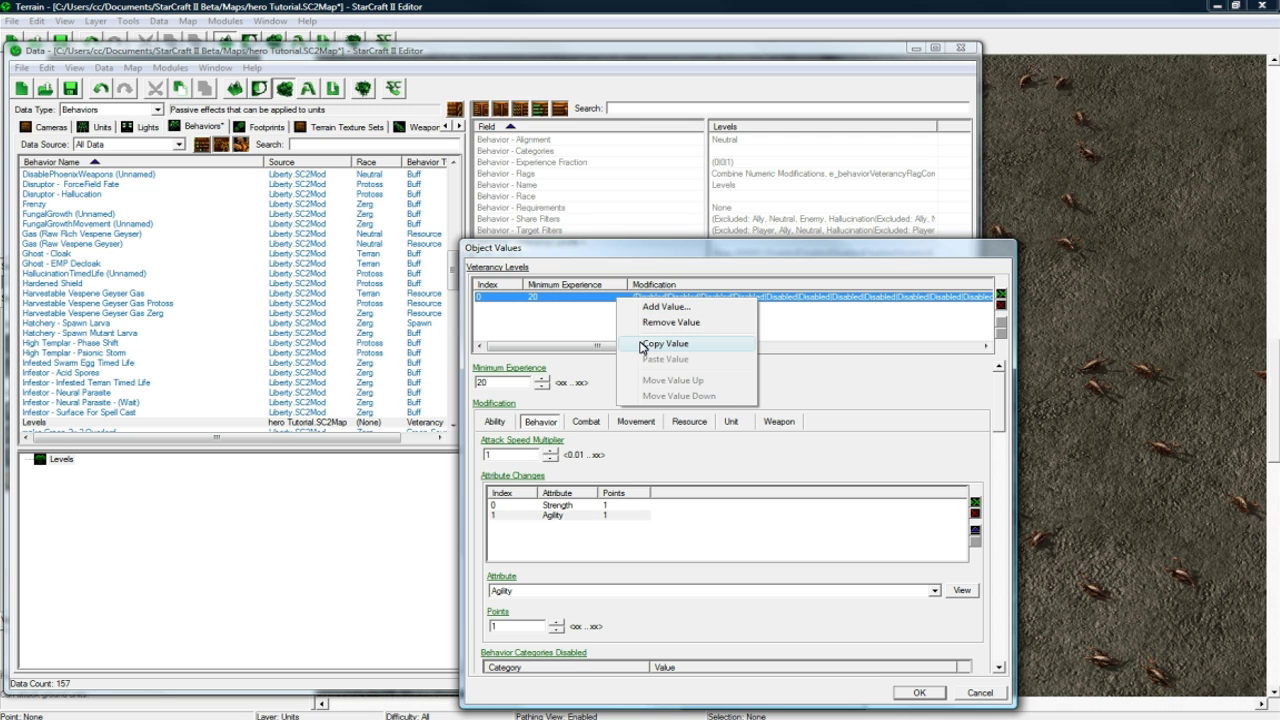
click(641, 344)
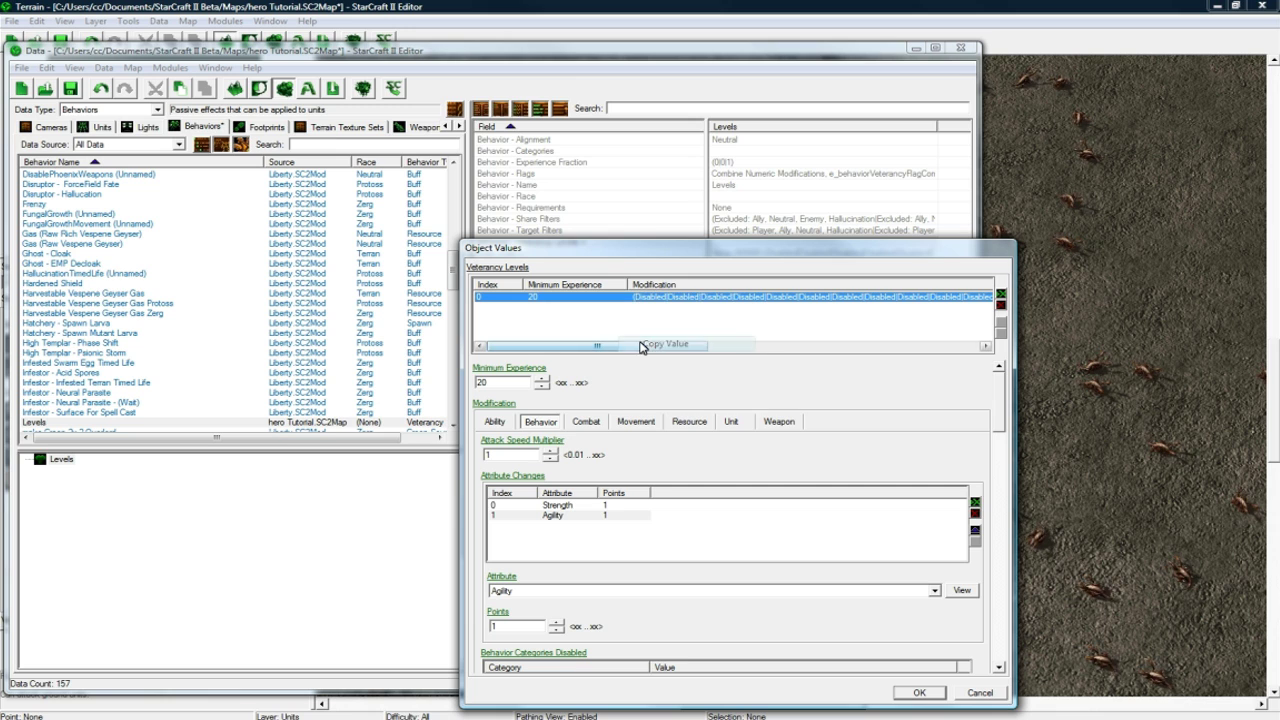
right_click(594, 298)
click(633, 358)
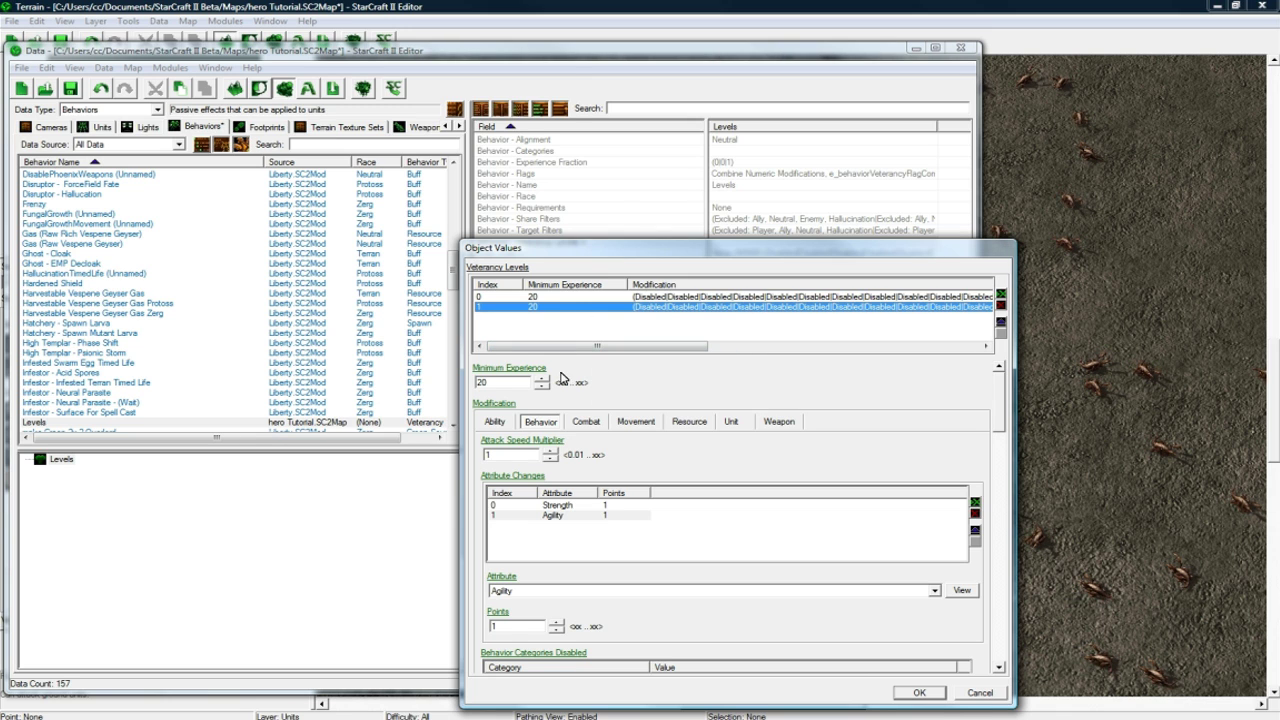
double_click(485, 383)
text(2)
click(563, 307)
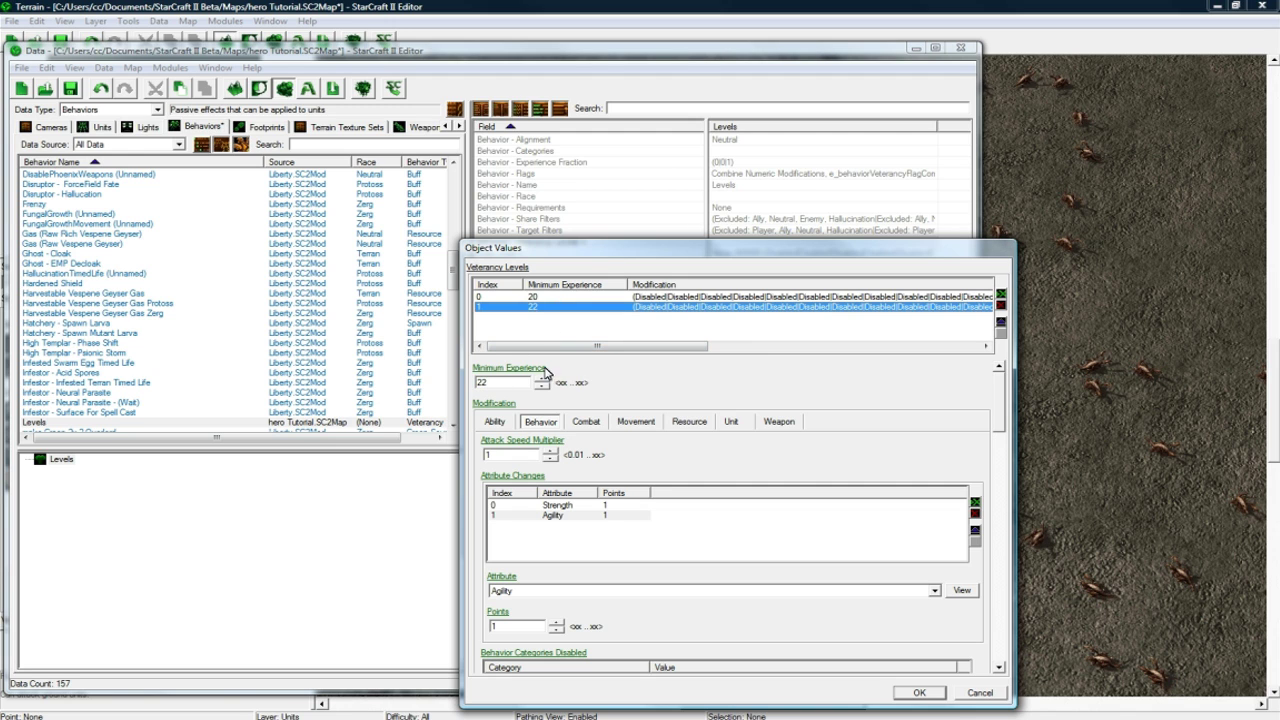
click(540, 507)
click(613, 515)
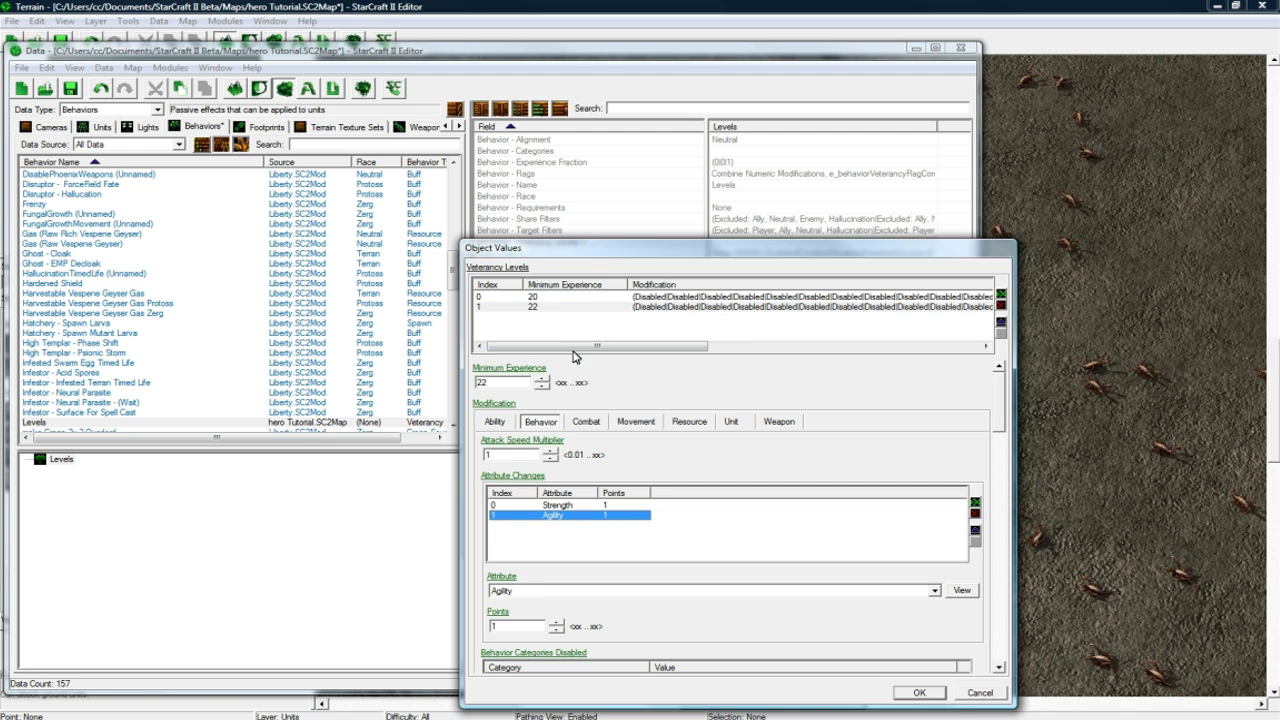
- Duplicate levels to add entries at 24, 26 and 28 minimum experience
click(590, 307)
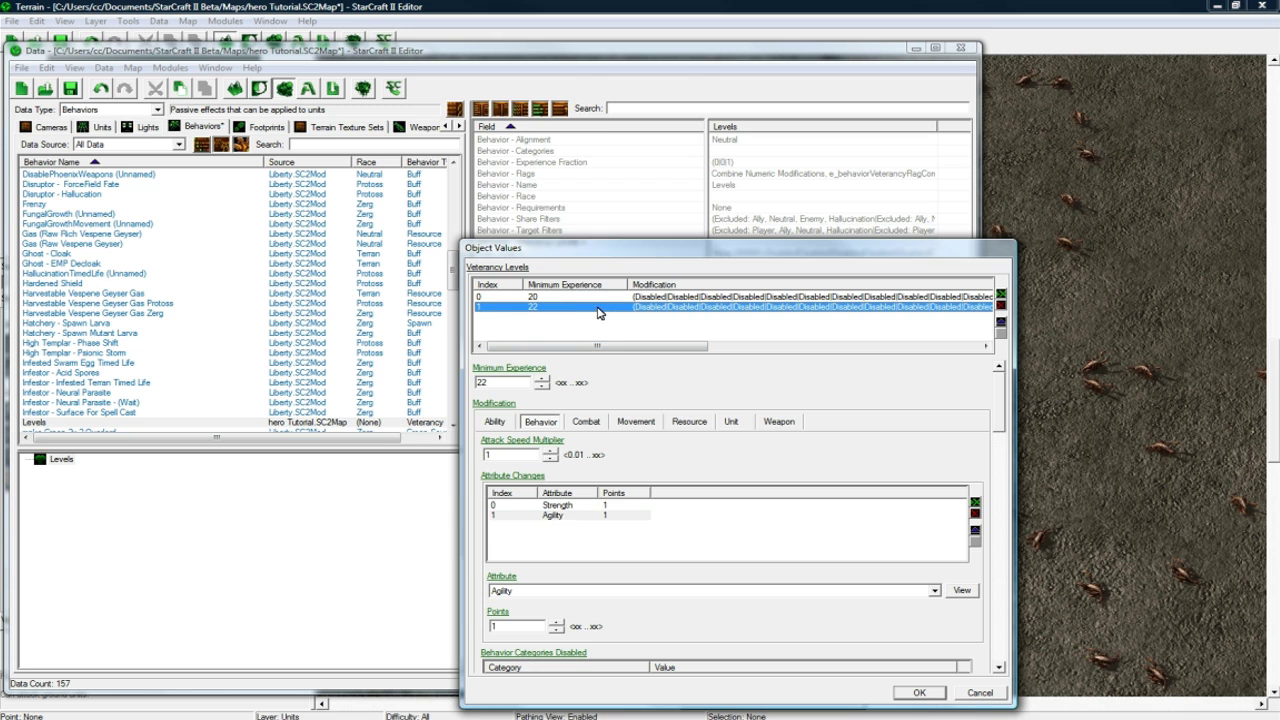
key(ctrl+d)
drag(512, 387, 478, 388)
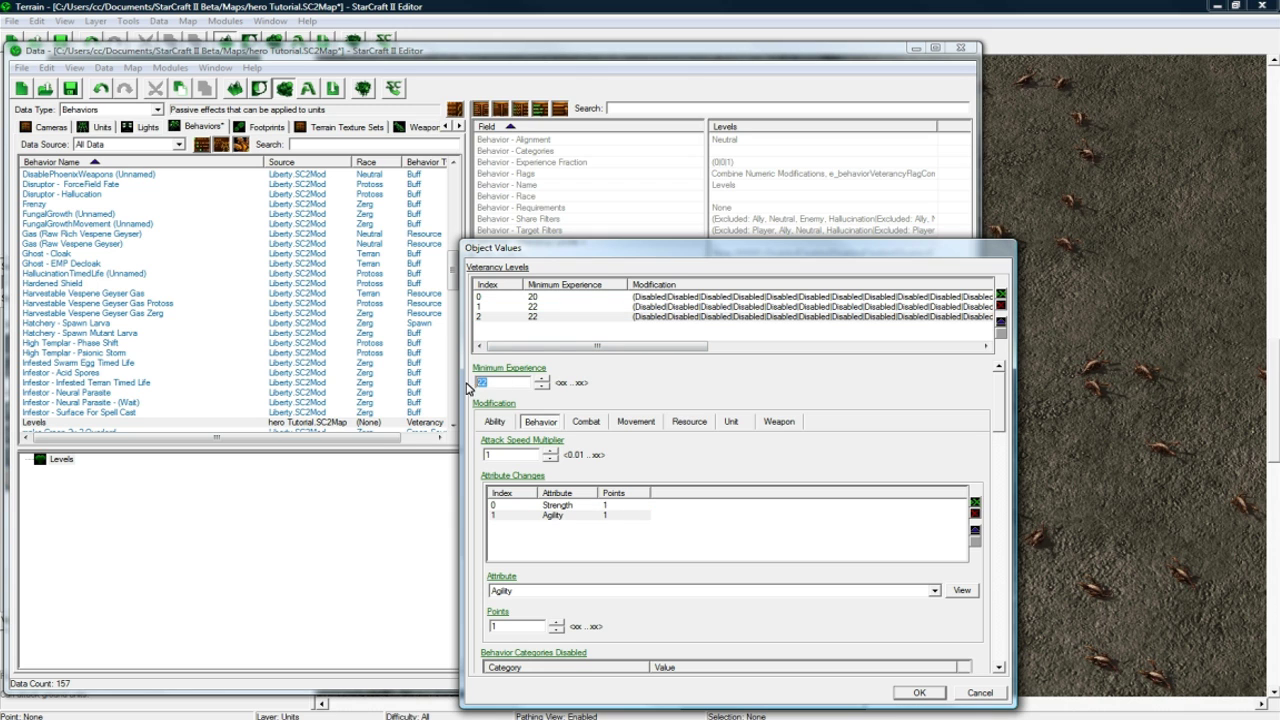
text(24)
click(551, 317)
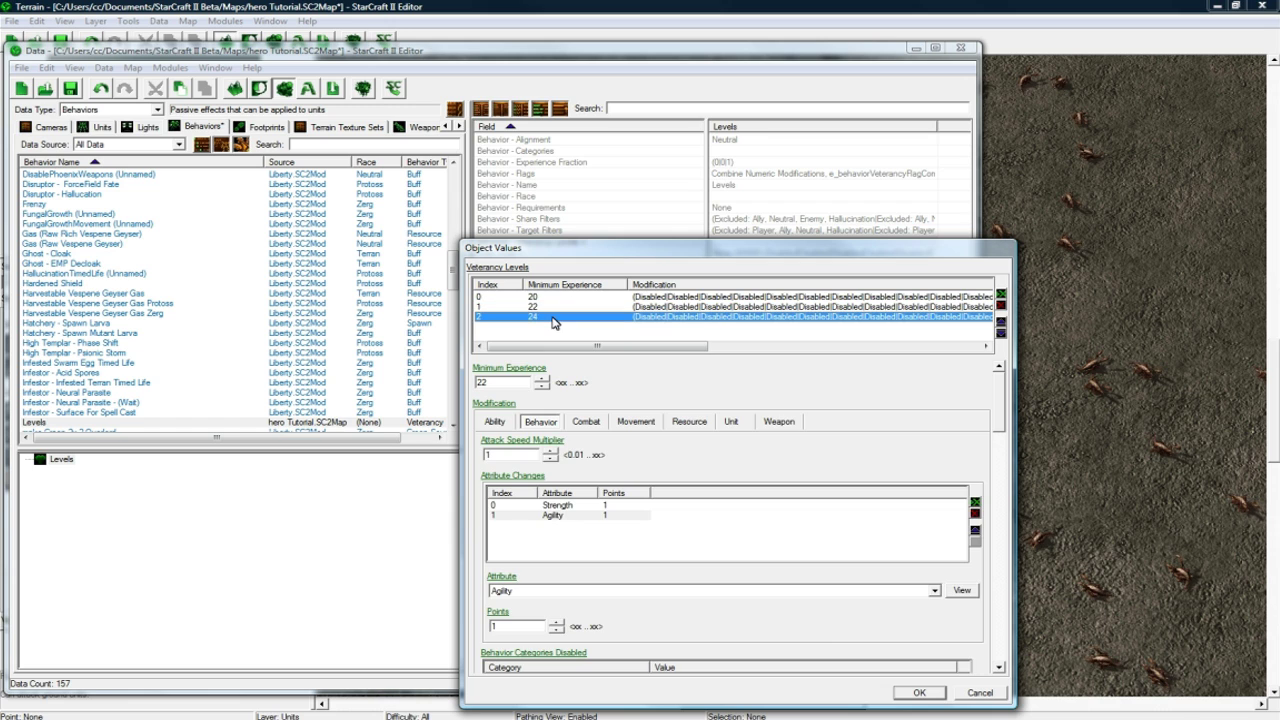
key(ctrl+d)
drag(510, 382, 478, 382)
text(26)
click(566, 326)
key(ctrl+d)
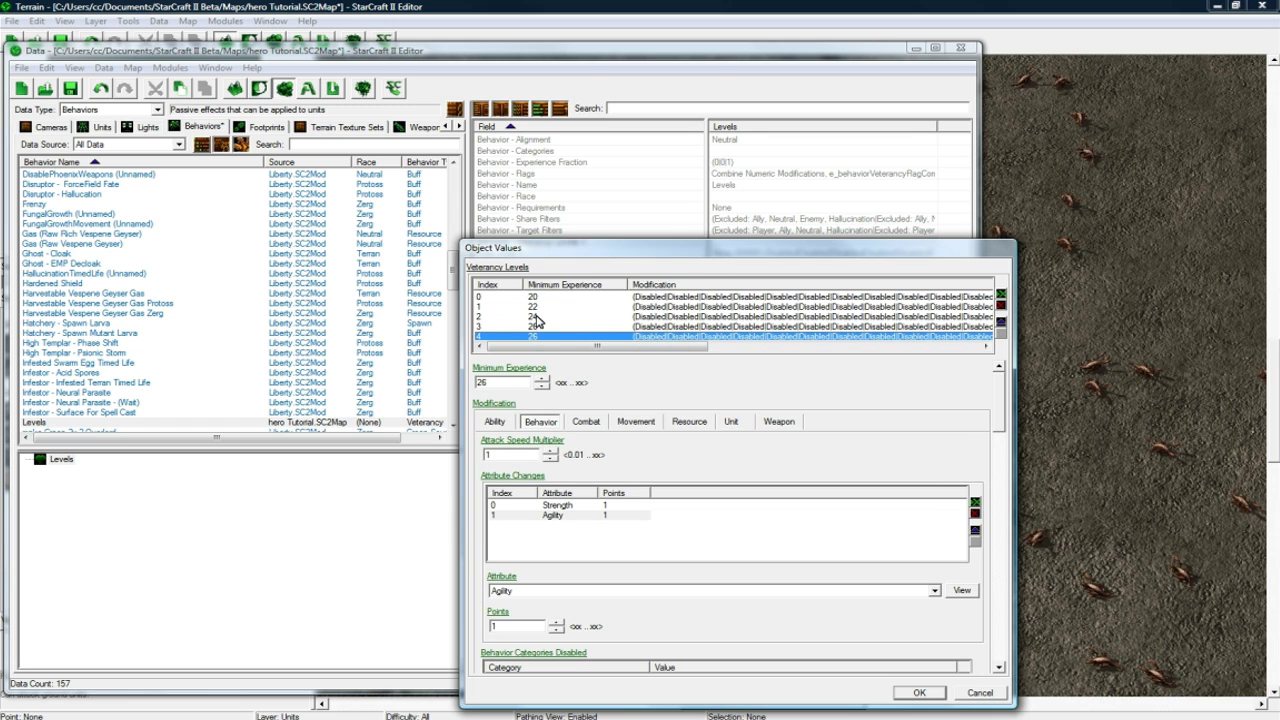
drag(508, 382, 452, 382)
text(28)
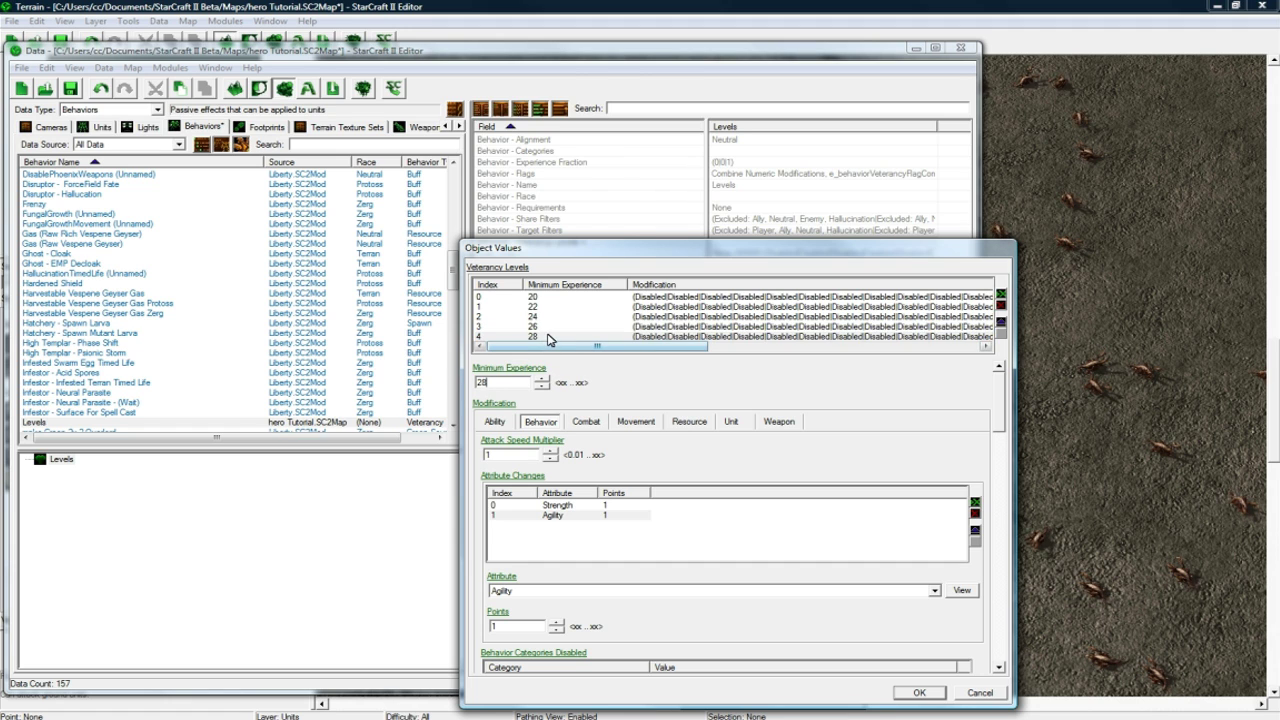
- Duplicate further levels, setting their minimum experience to 30, 32, 34 and 36
click(548, 337)
key(ctrl+d)
drag(518, 382, 474, 384)
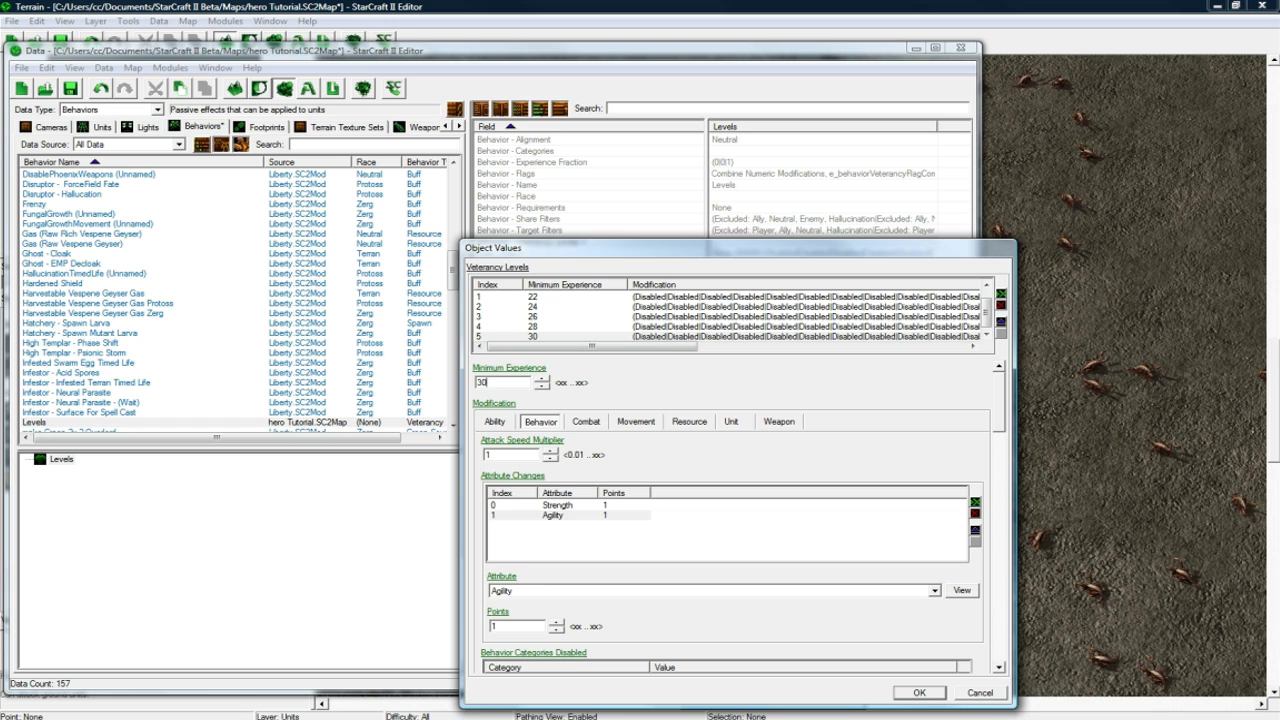
click(548, 337)
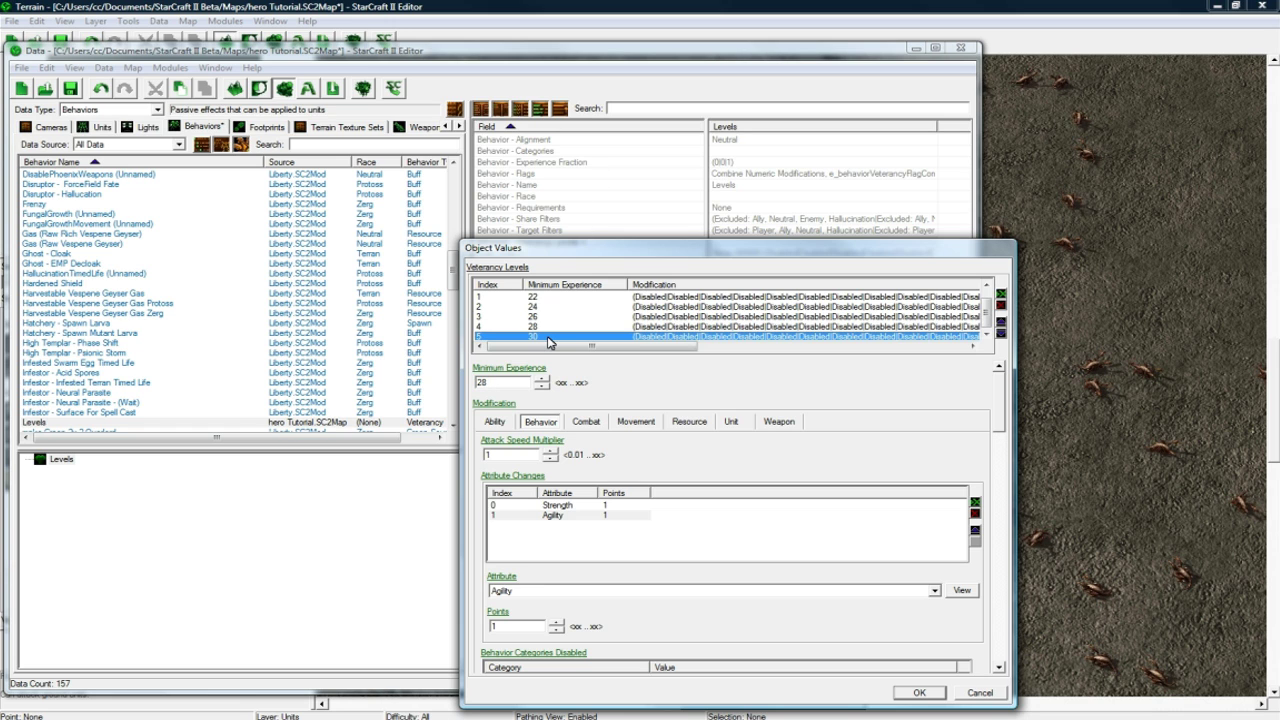
drag(510, 383, 470, 397)
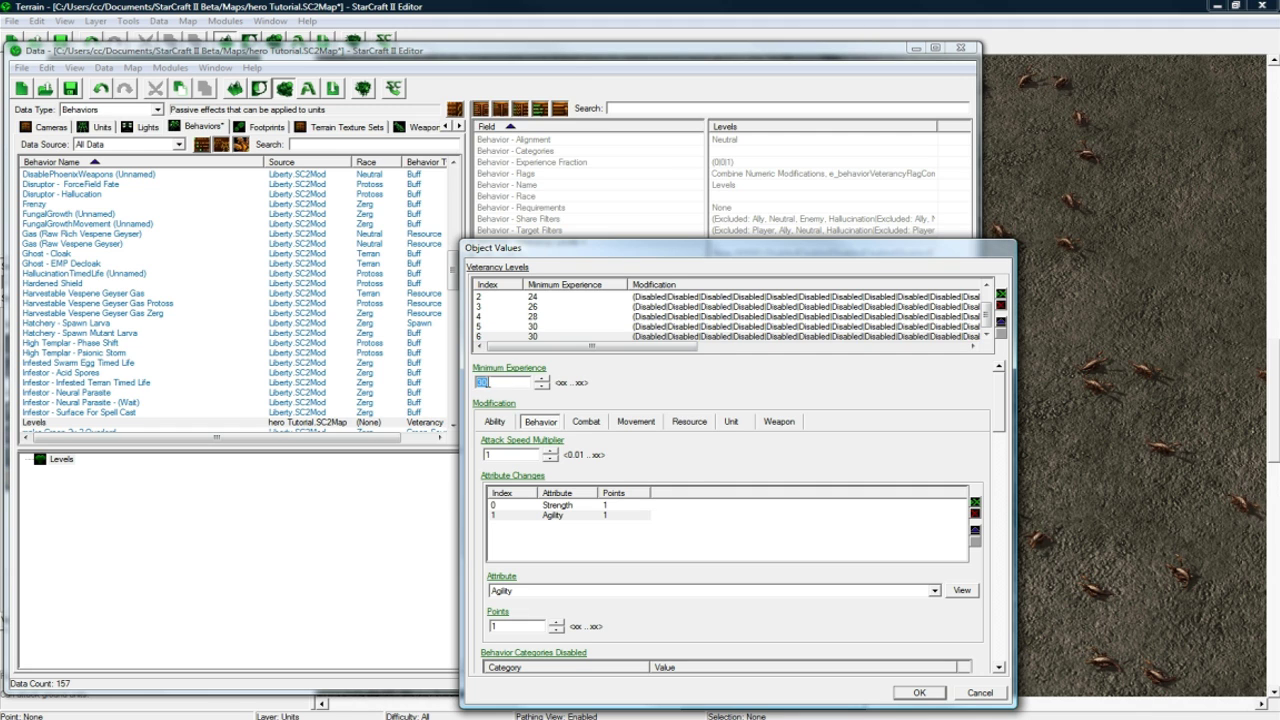
text(32)
click(549, 340)
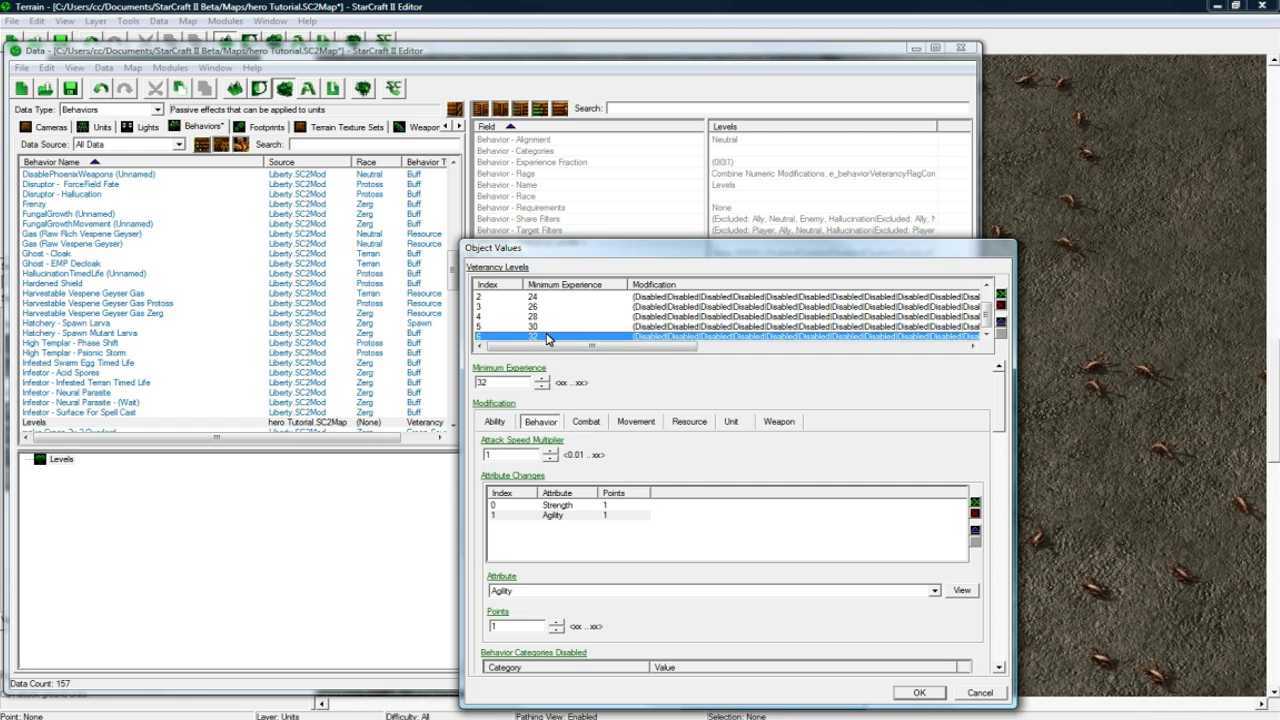
double_click(505, 382)
text(34)
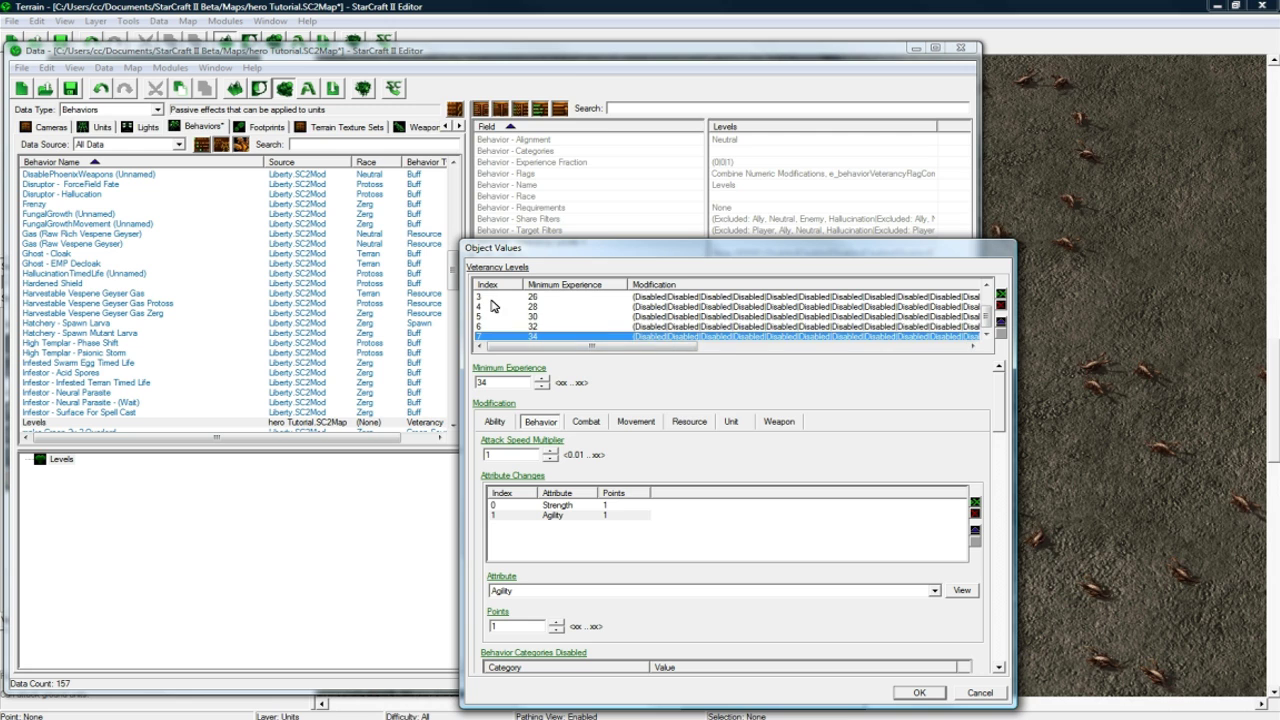
scroll(483, 308, up, 1)
scroll(483, 328, down, 1)
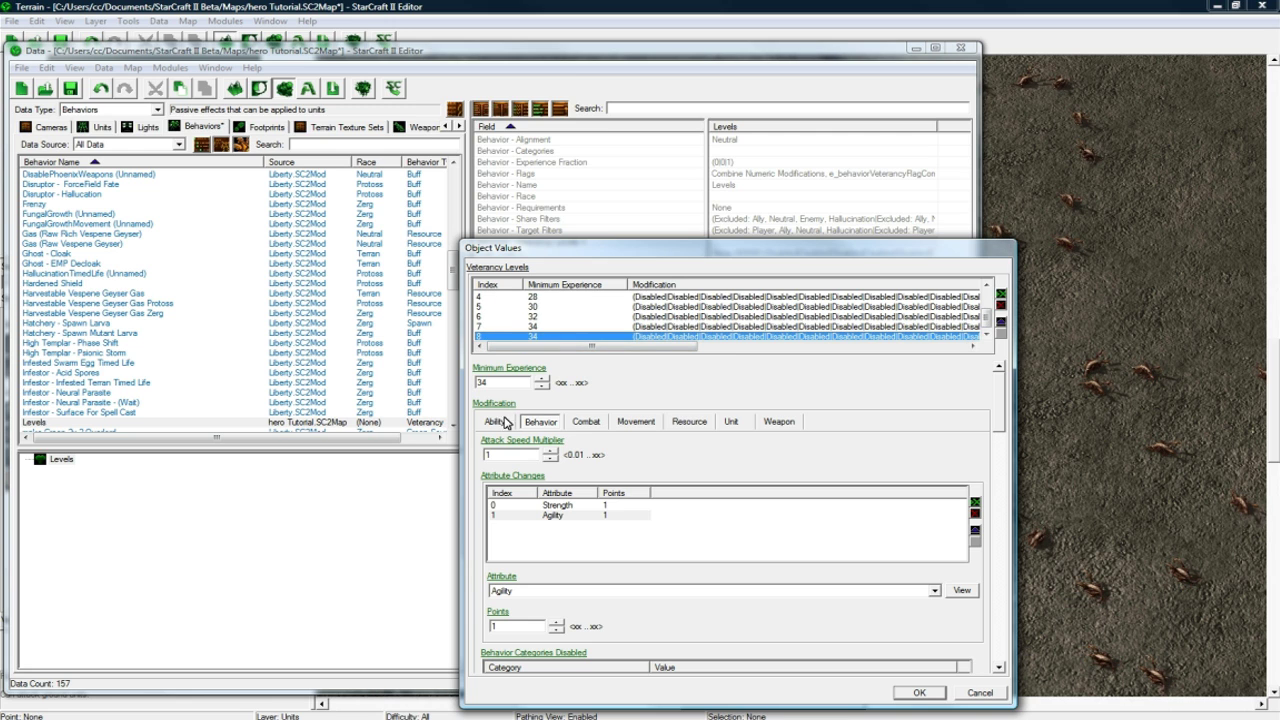
double_click(500, 382)
text(36)
- Set the last level's minimum experience to 38 and review all ten levels
click(547, 337)
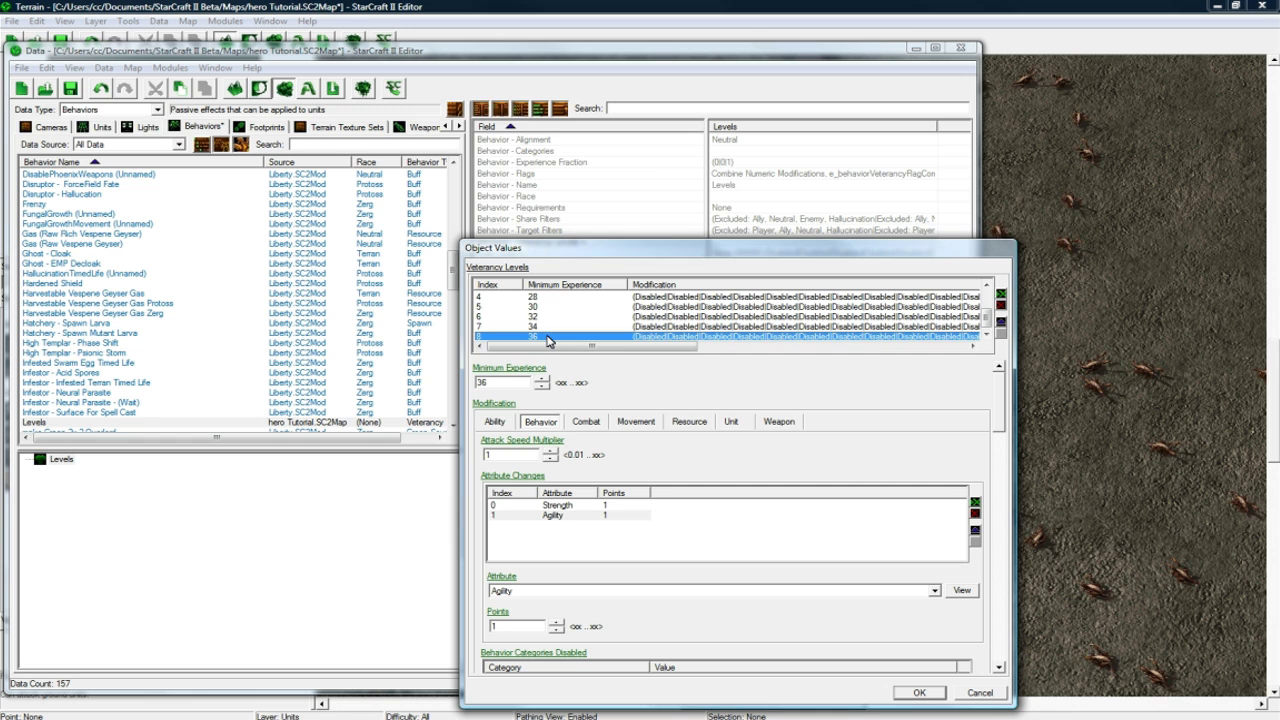
double_click(506, 381)
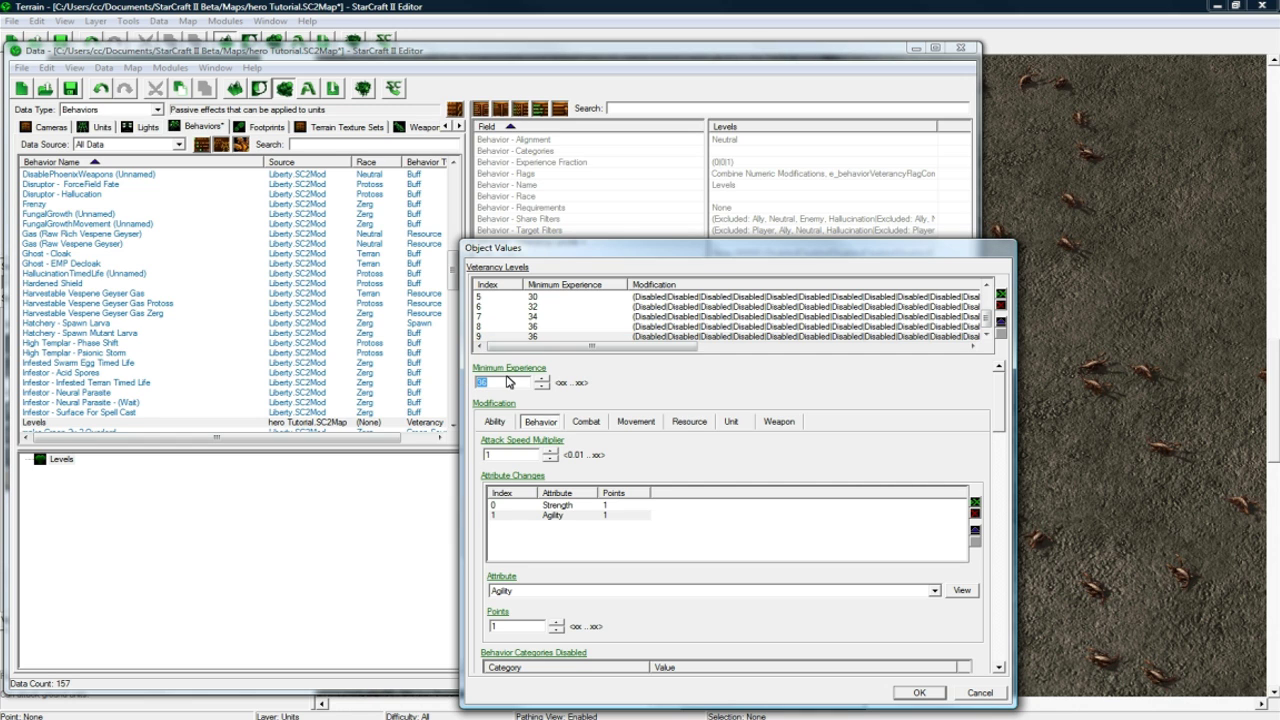
text(38)
click(560, 337)
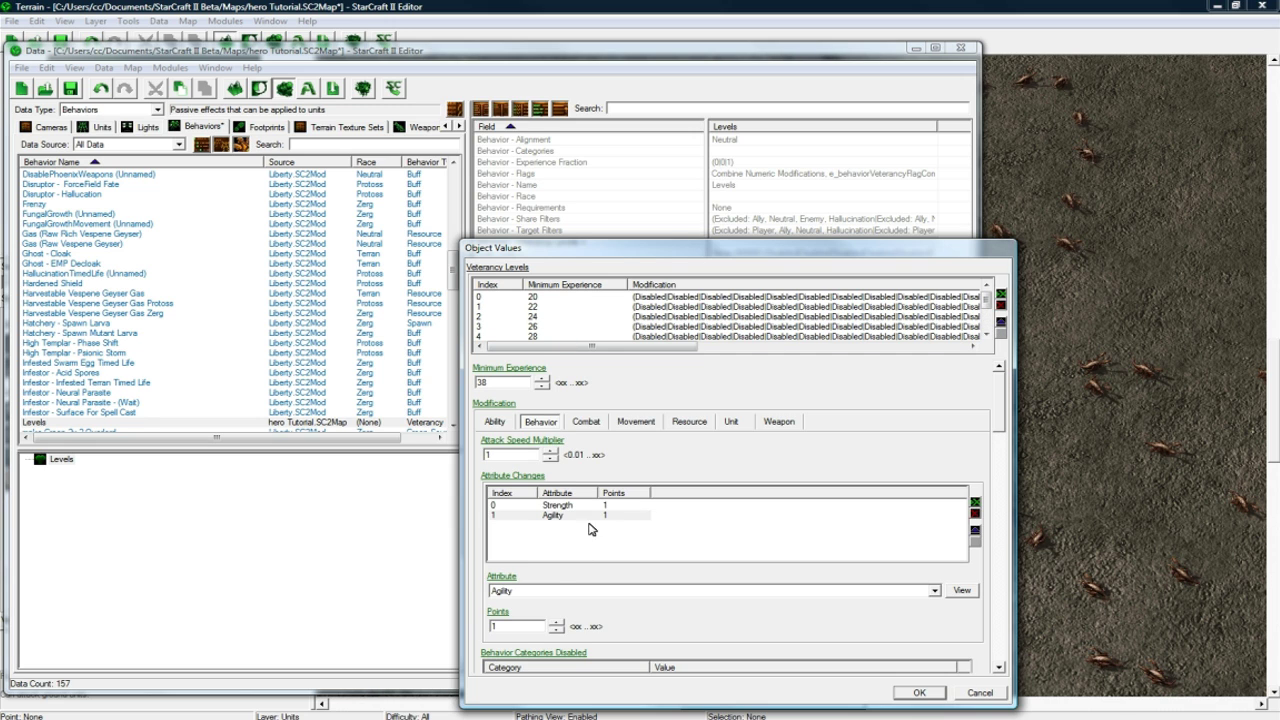
click(552, 298)
scroll(548, 321, down, 2)
scroll(550, 320, up, 2)
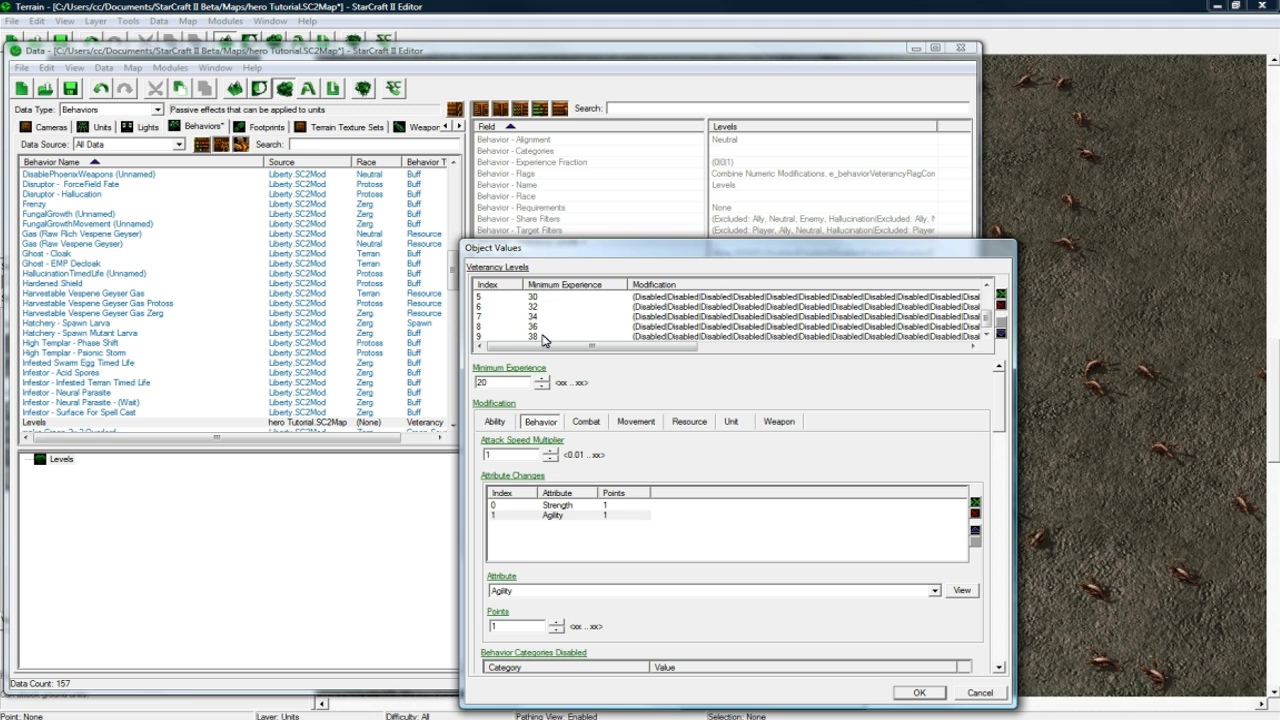
scroll(589, 323, down, 1)
scroll(589, 323, down, 1)
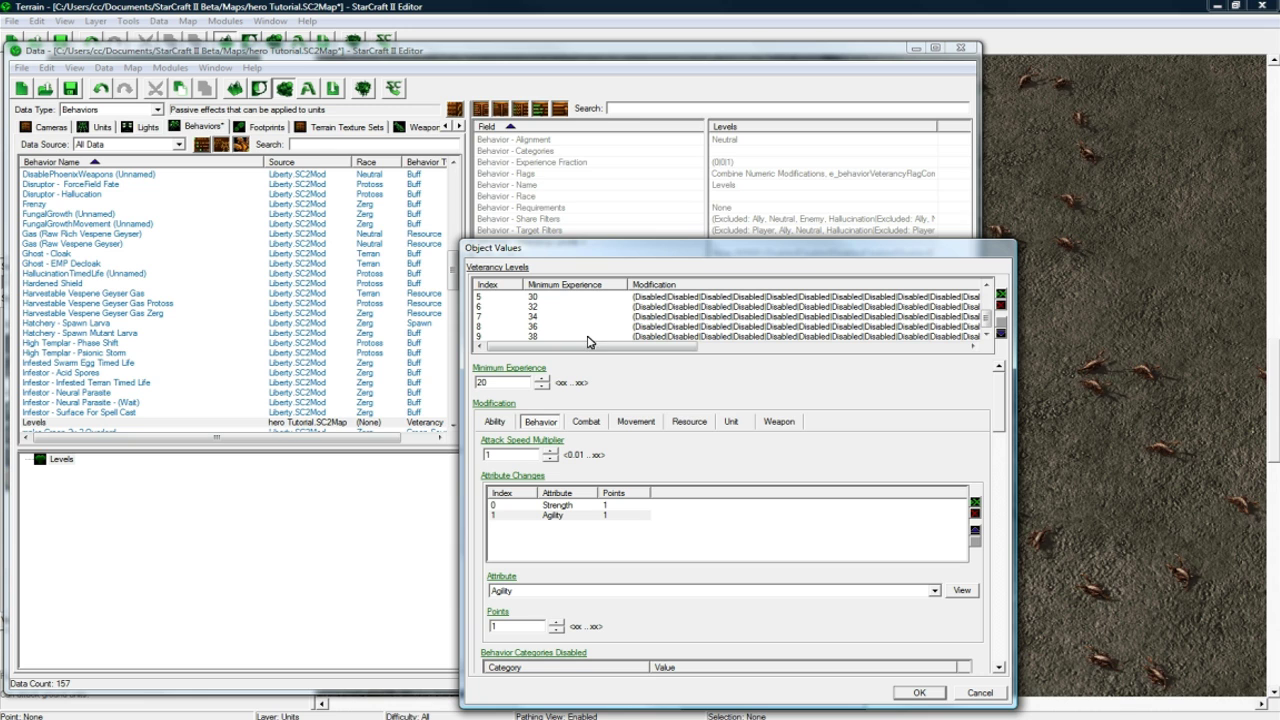
- Confirm the ten veterancy levels, save the map, and select the map's own Zealot unit
click(916, 693)
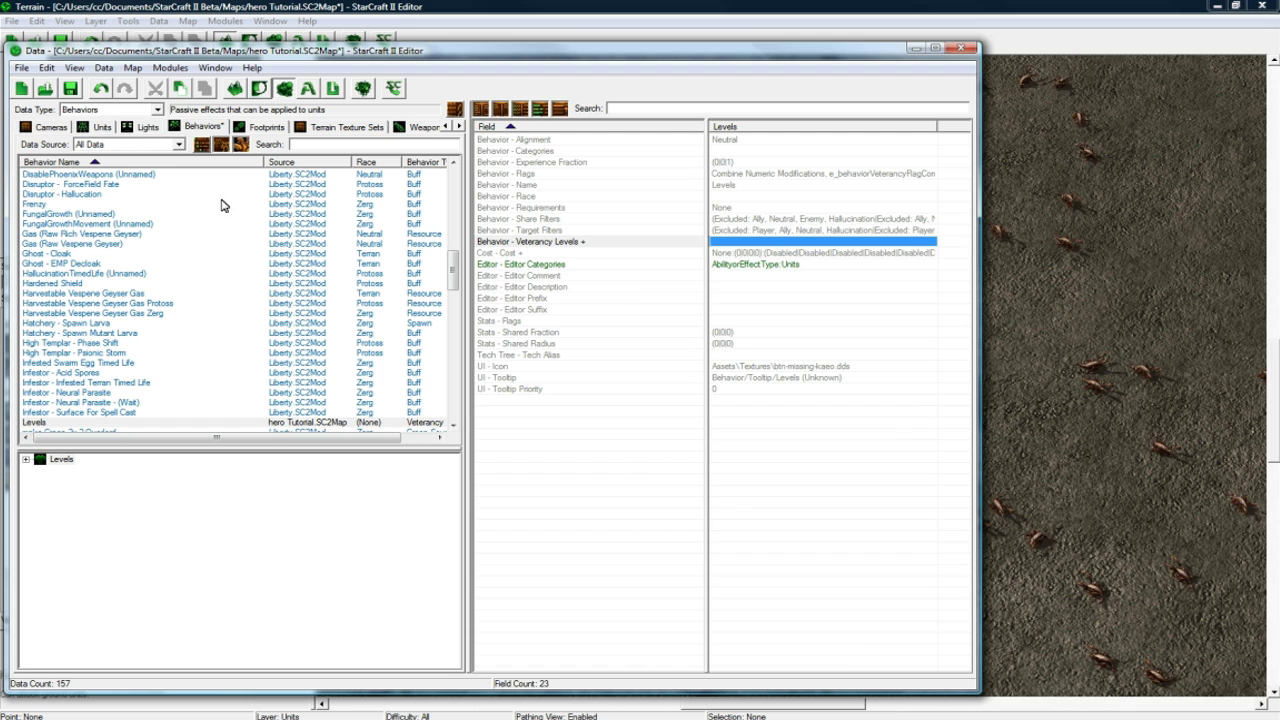
key(ctrl+s)
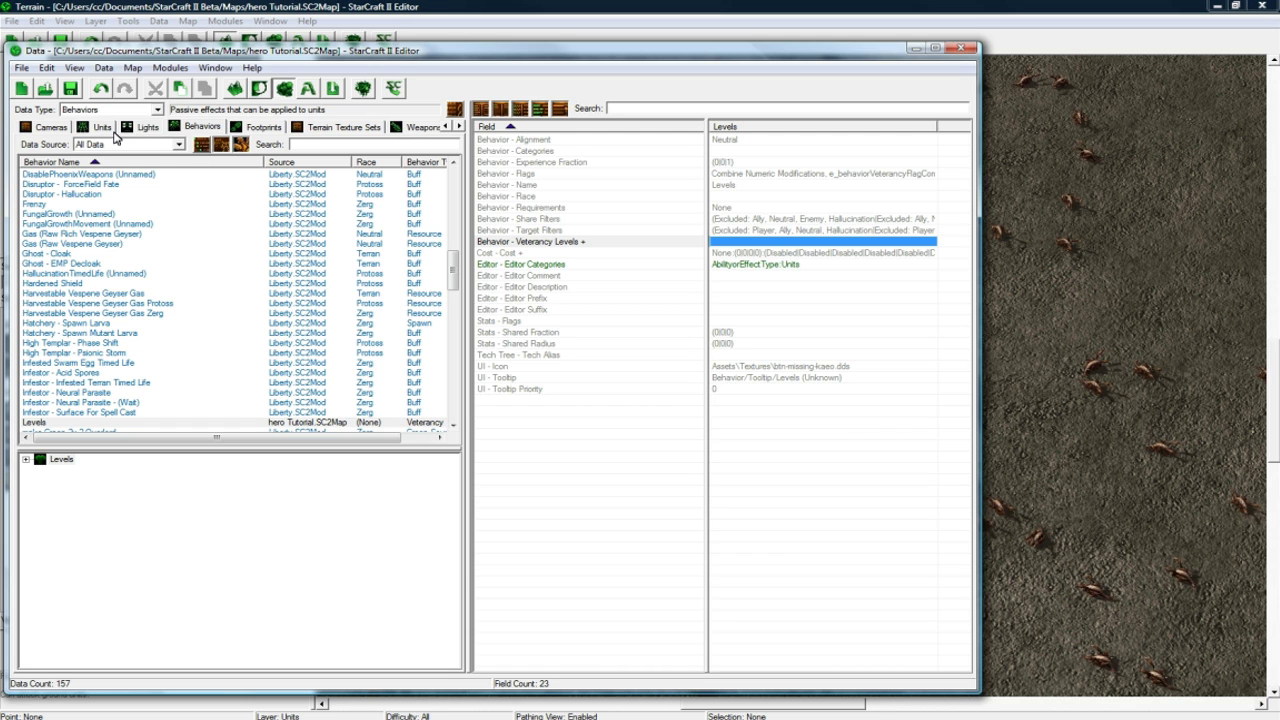
click(104, 127)
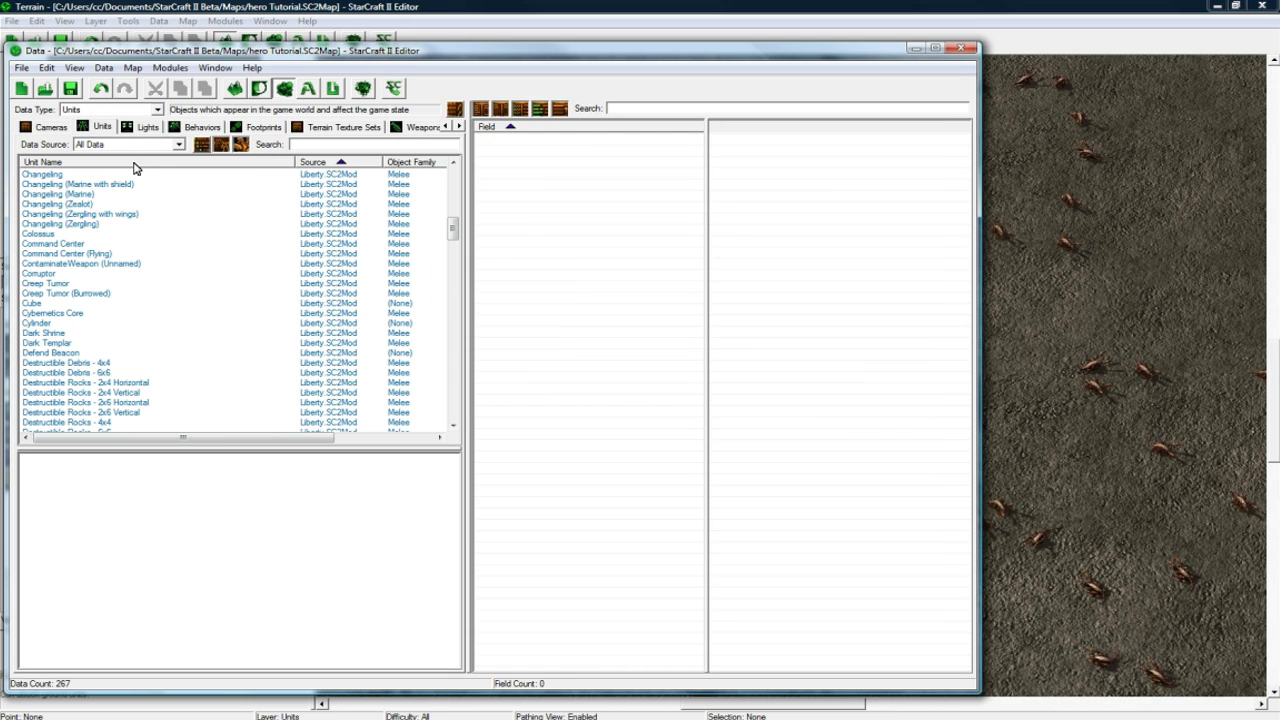
click(158, 146)
click(162, 146)
click(298, 143)
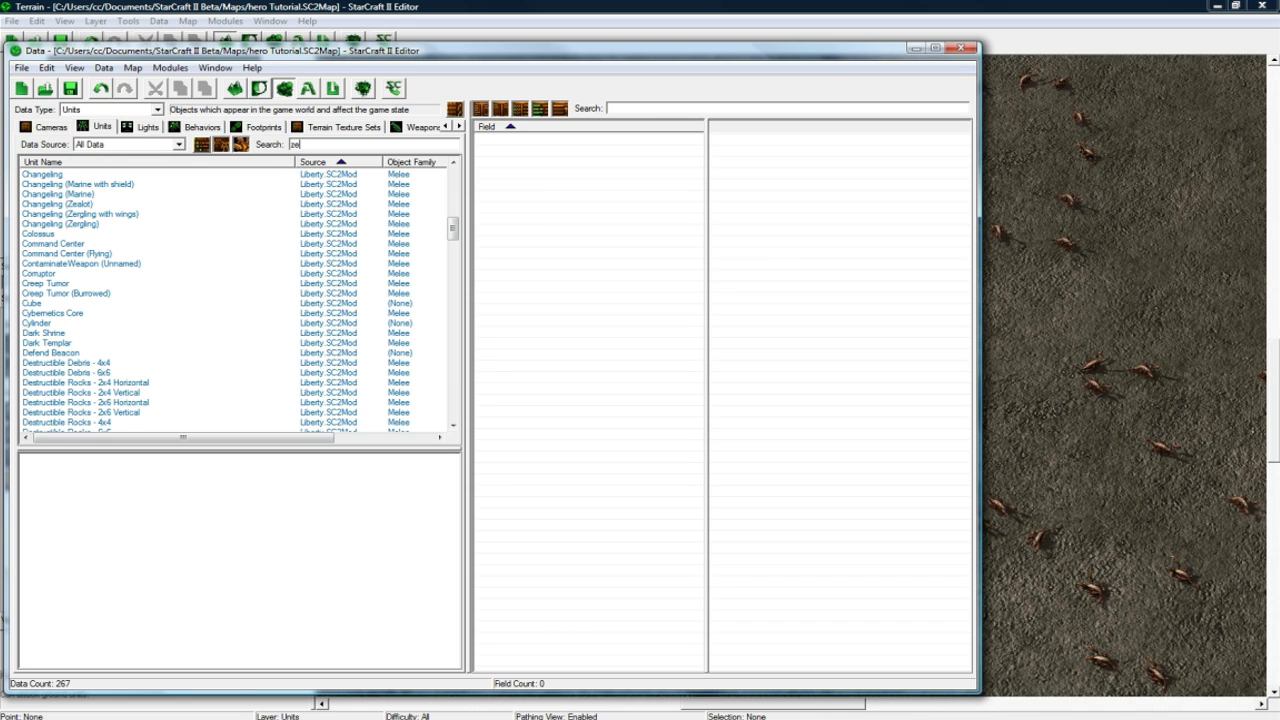
click(56, 194)
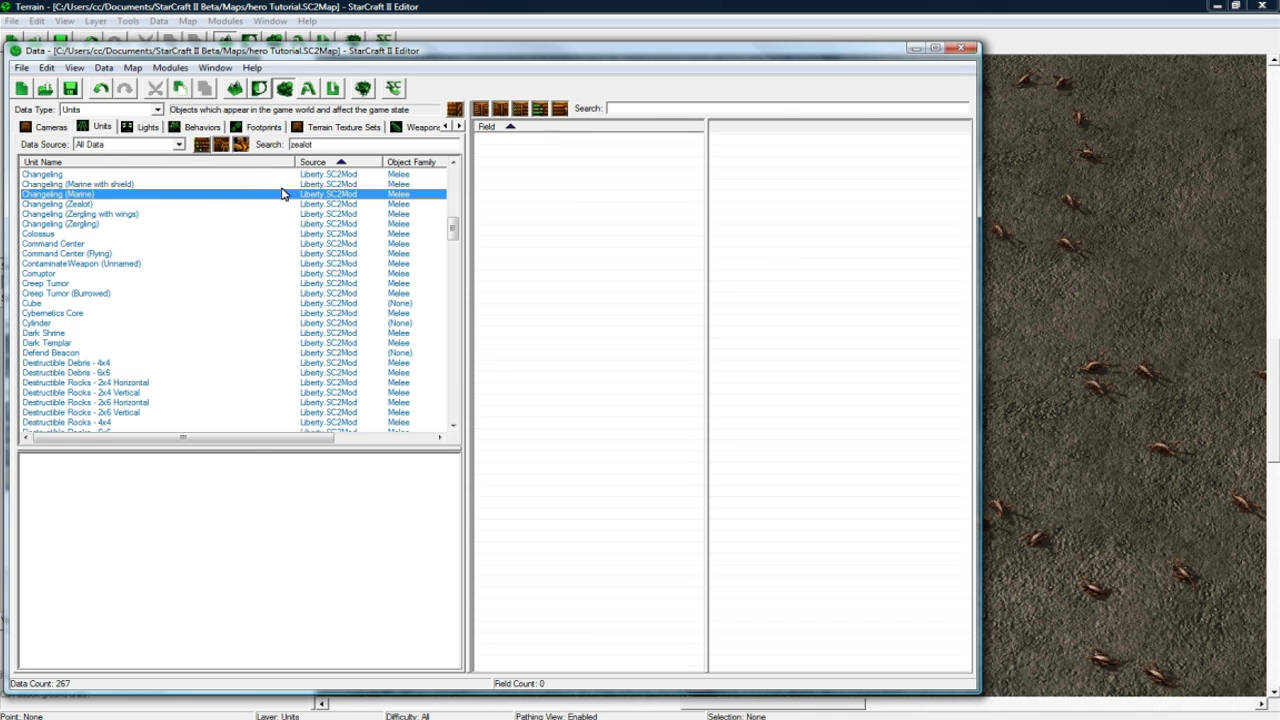
click(76, 176)
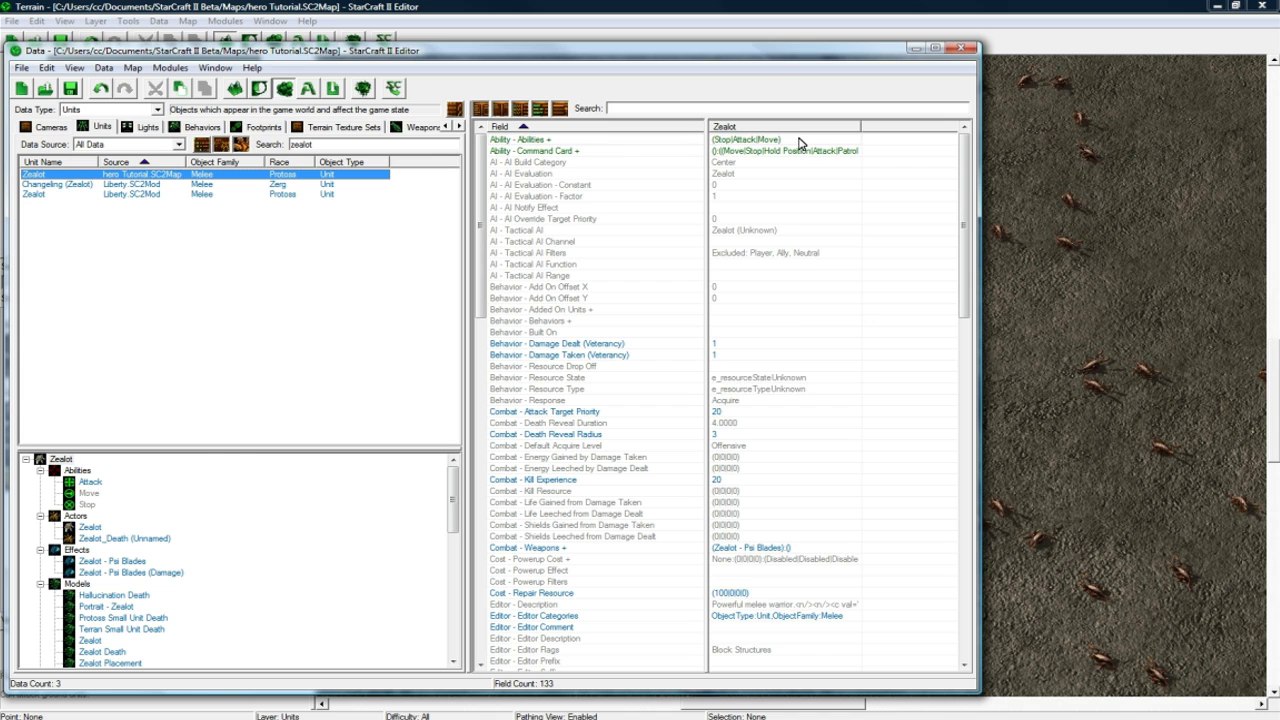
- Add Agility as entry 0 in the Zealot's Behavior - Behaviors list
double_click(727, 322)
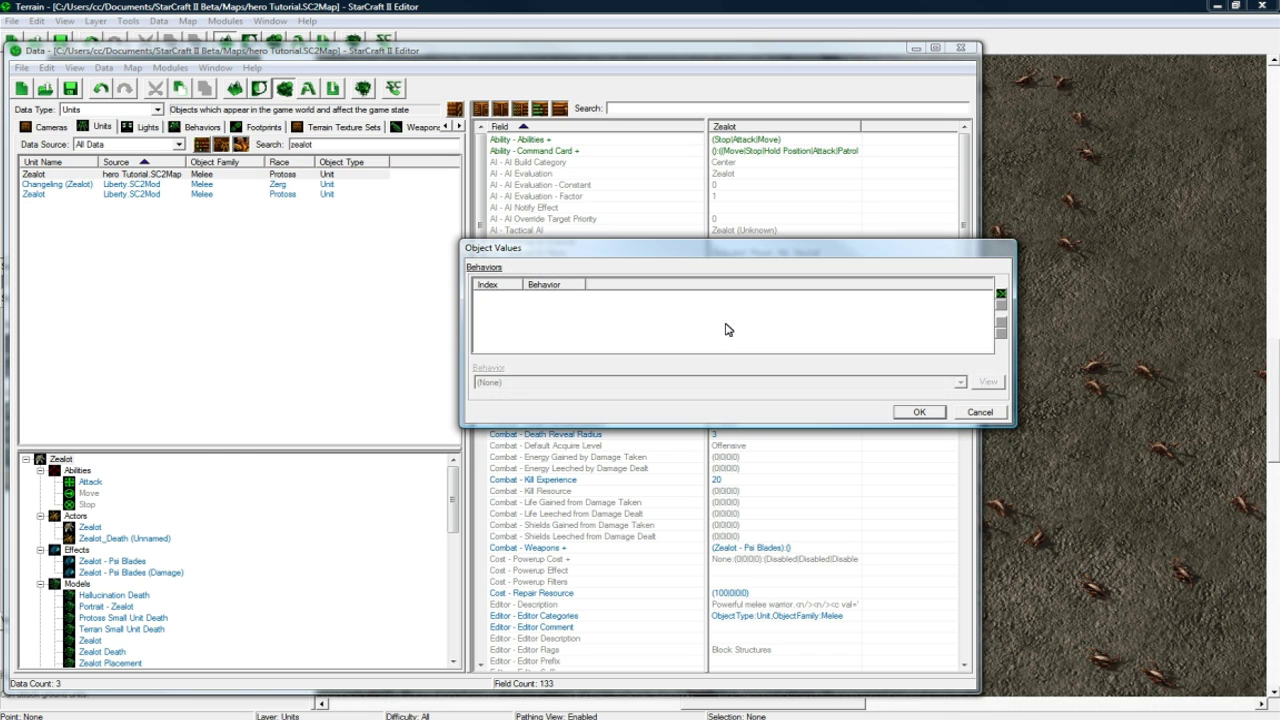
click(1001, 296)
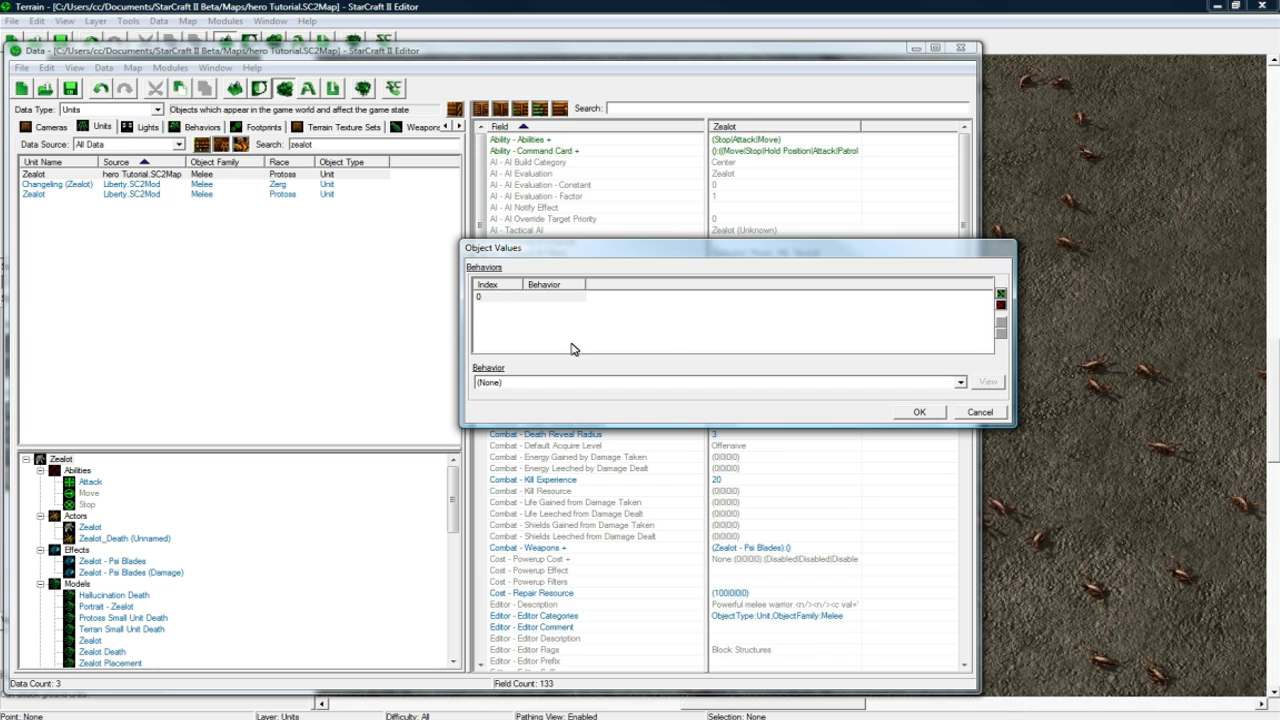
click(546, 384)
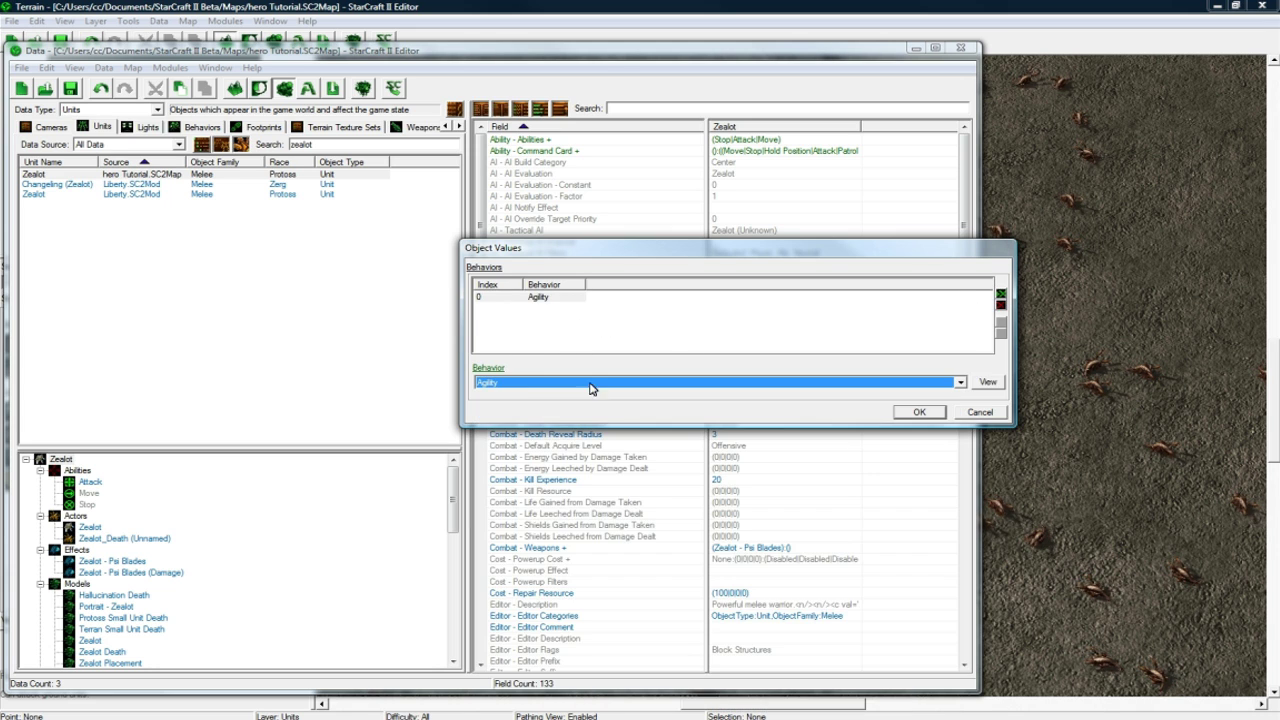